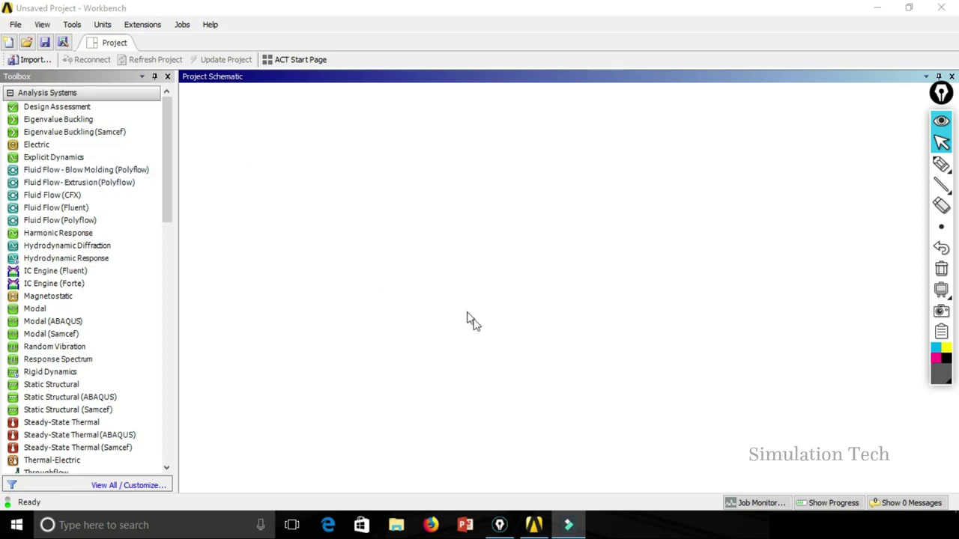
In the Open dialog, browse to E:\Ansys projects and select the plate with hole problem project
{"action": "left_click", "coordinate": [15, 29]}
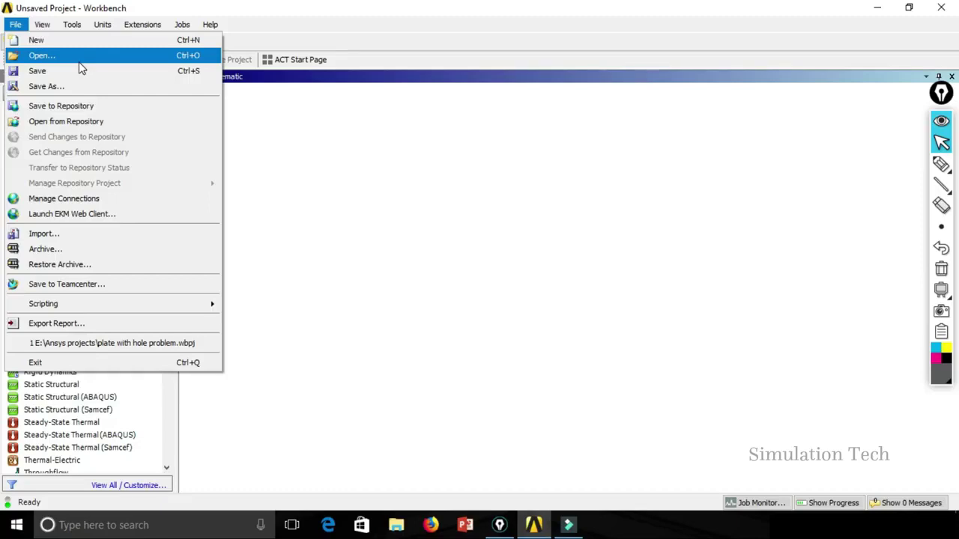
{"action": "left_click", "coordinate": [80, 59]}
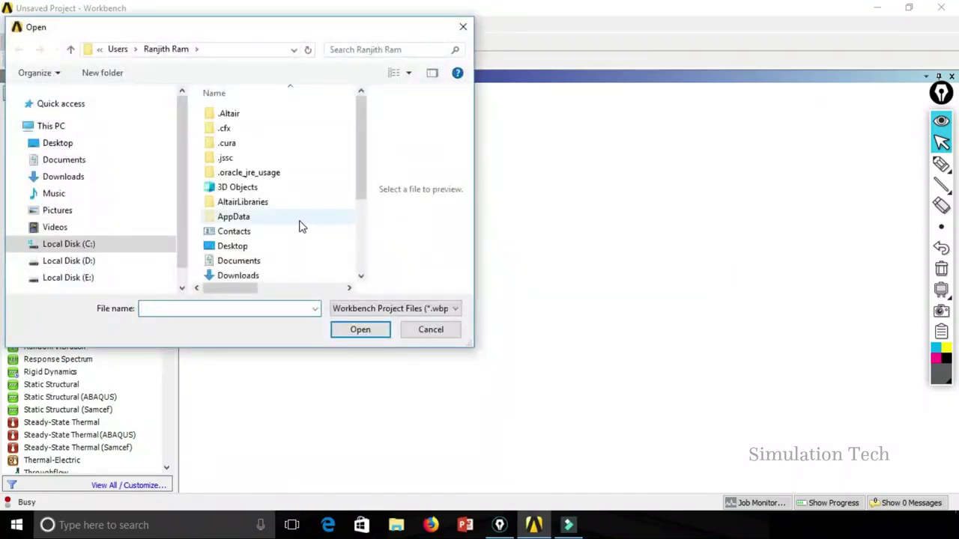
{"action": "mouse_move", "coordinate": [233, 216]}
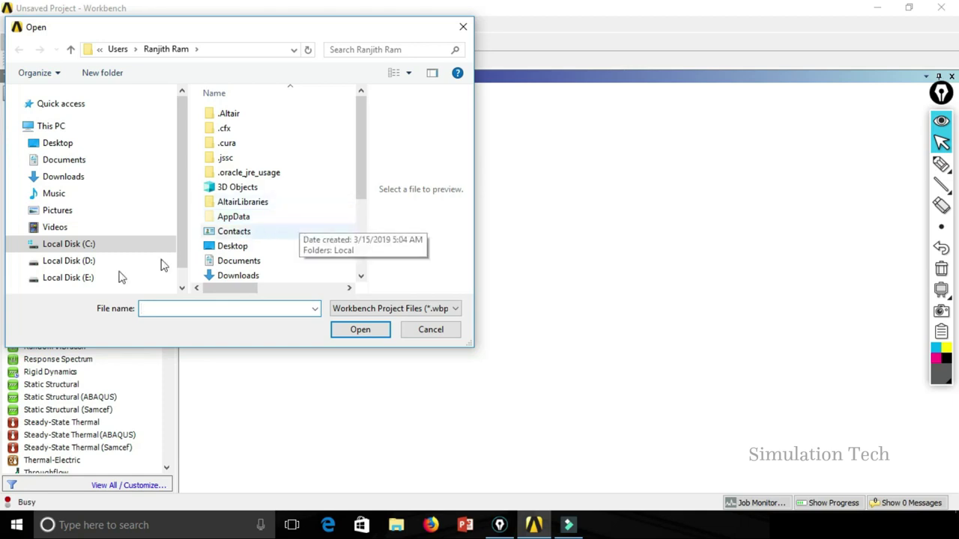
{"action": "left_click", "coordinate": [92, 278]}
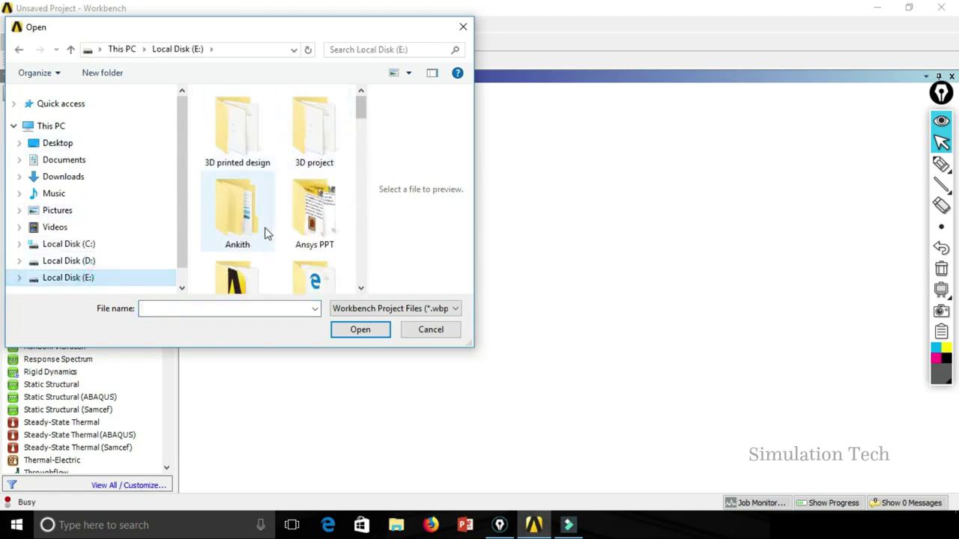
{"action": "left_click", "coordinate": [361, 287]}
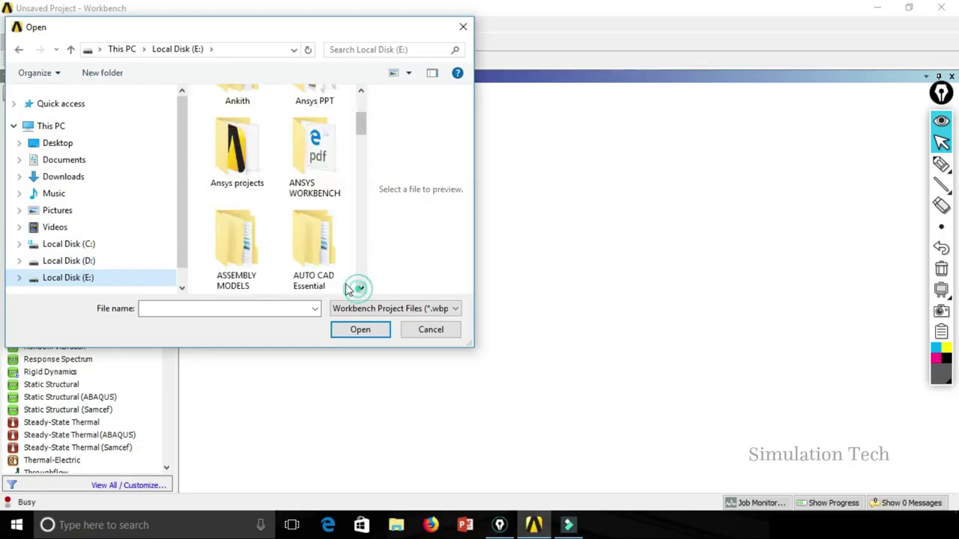
{"action": "double_click", "coordinate": [236, 154]}
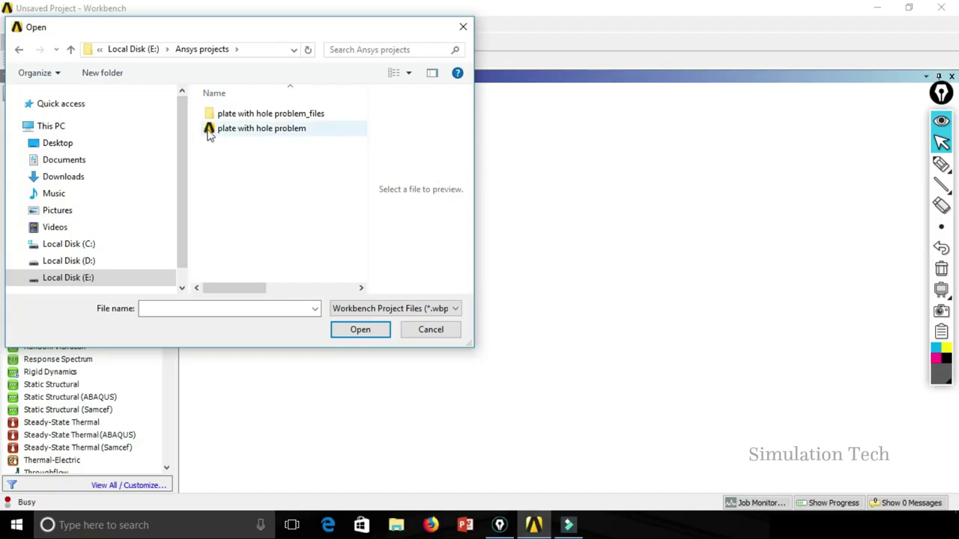
{"action": "left_click", "coordinate": [278, 137]}
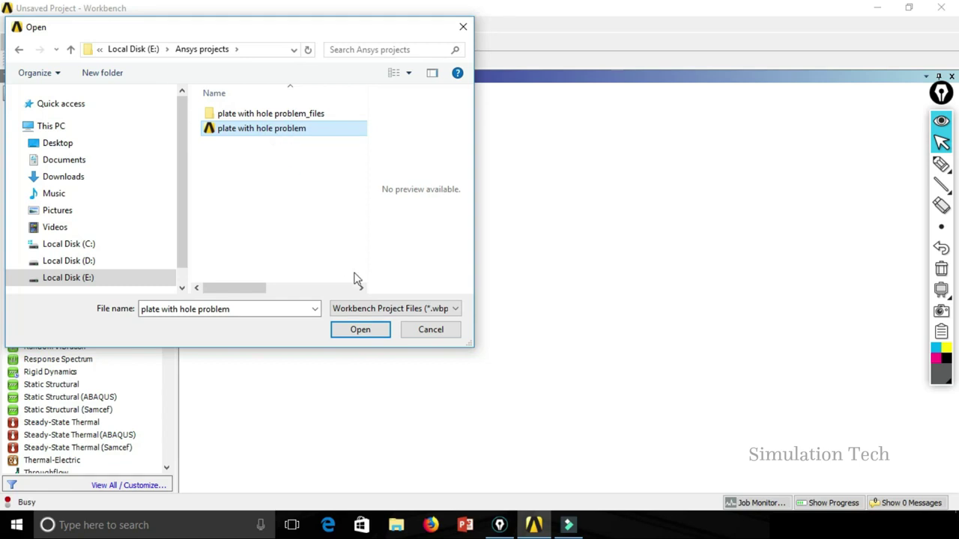
{"action": "left_click", "coordinate": [430, 310]}
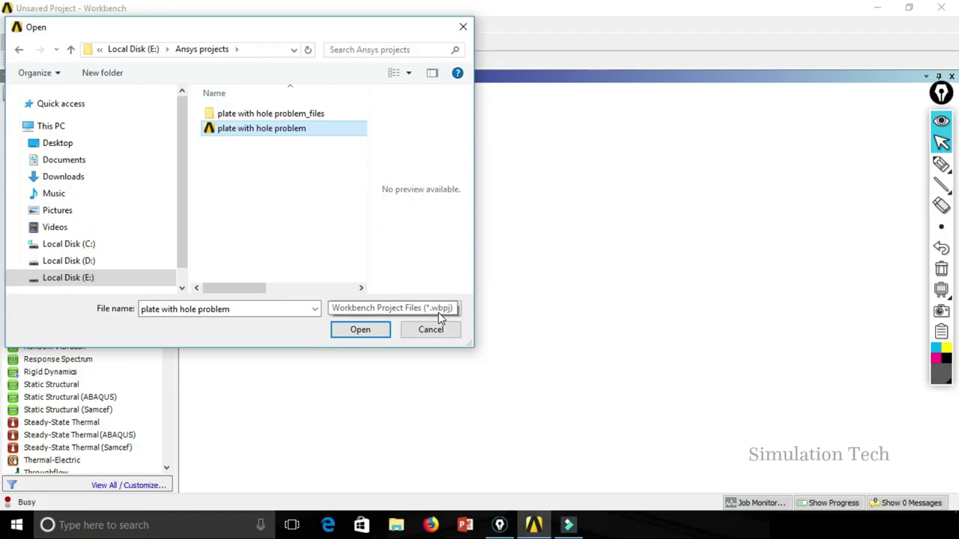
{"action": "left_click", "coordinate": [438, 312]}
Load plate with hole problem, then open and close the File menu without choosing anything
{"action": "left_click", "coordinate": [359, 332]}
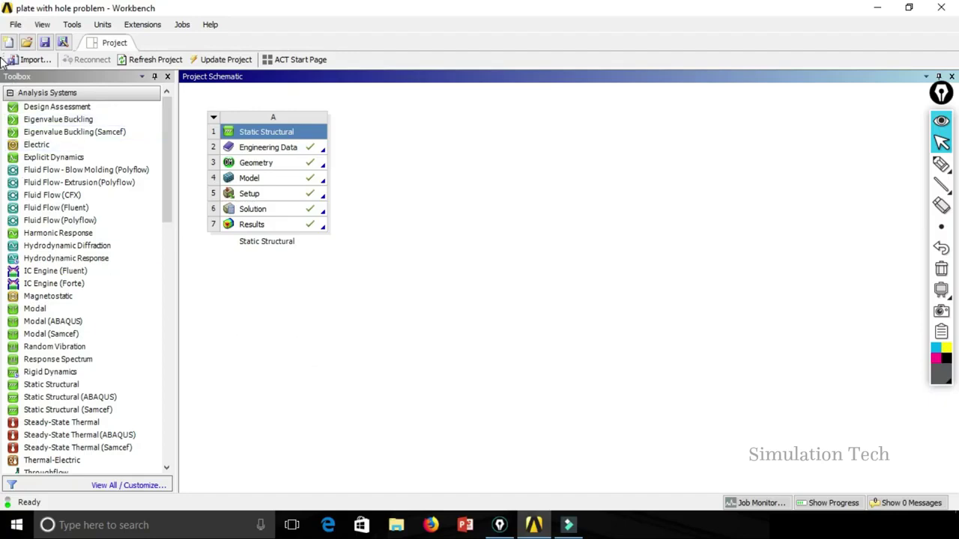
{"action": "left_click", "coordinate": [15, 25]}
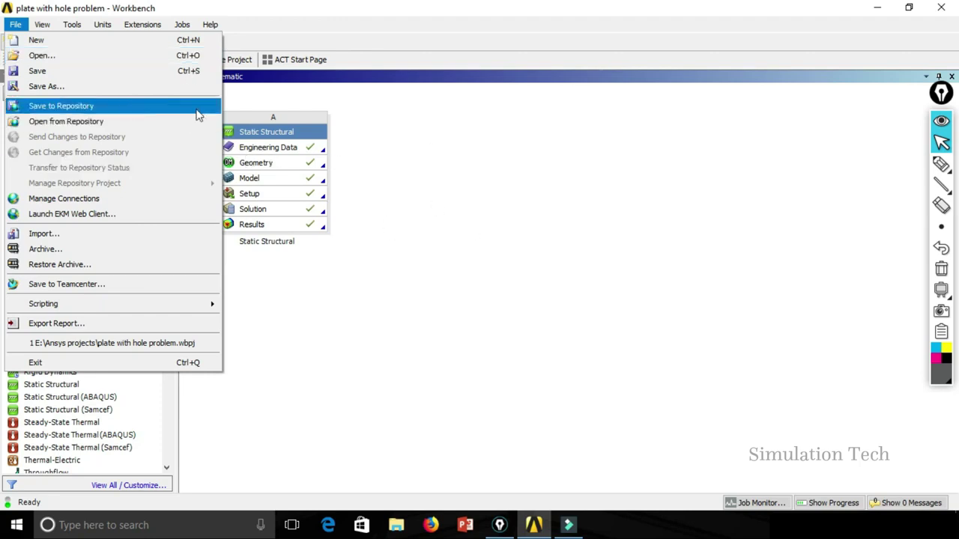
{"action": "left_click", "coordinate": [438, 219]}
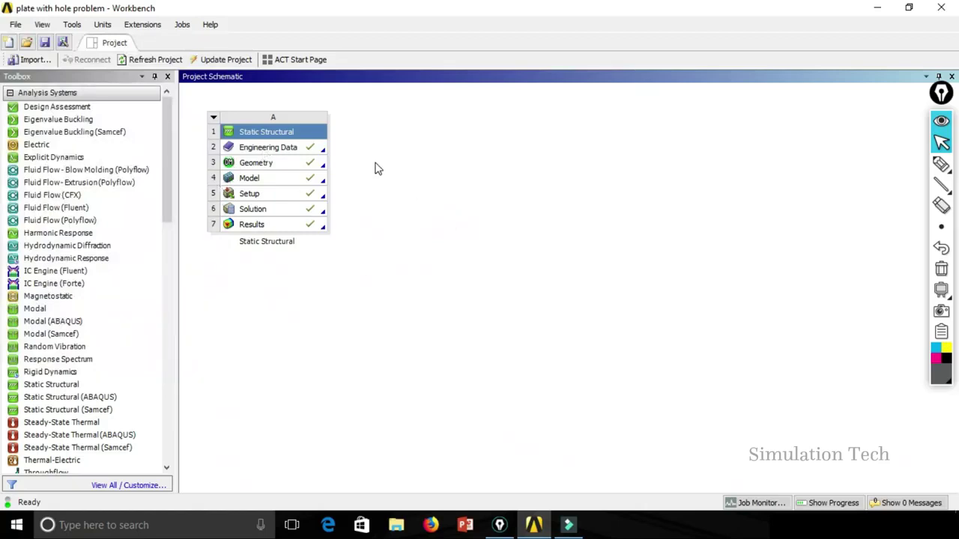
{"action": "left_click", "coordinate": [14, 24]}
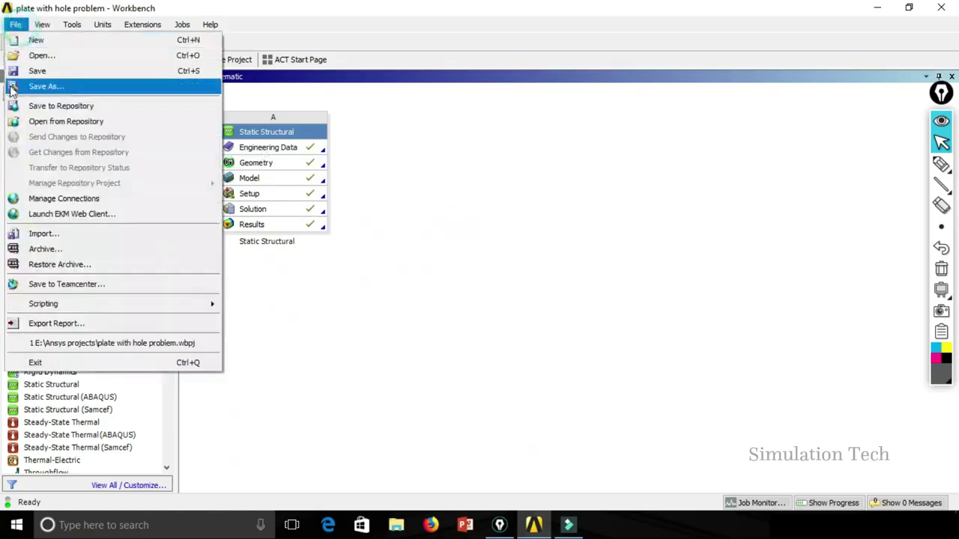
{"action": "left_click", "coordinate": [550, 241]}
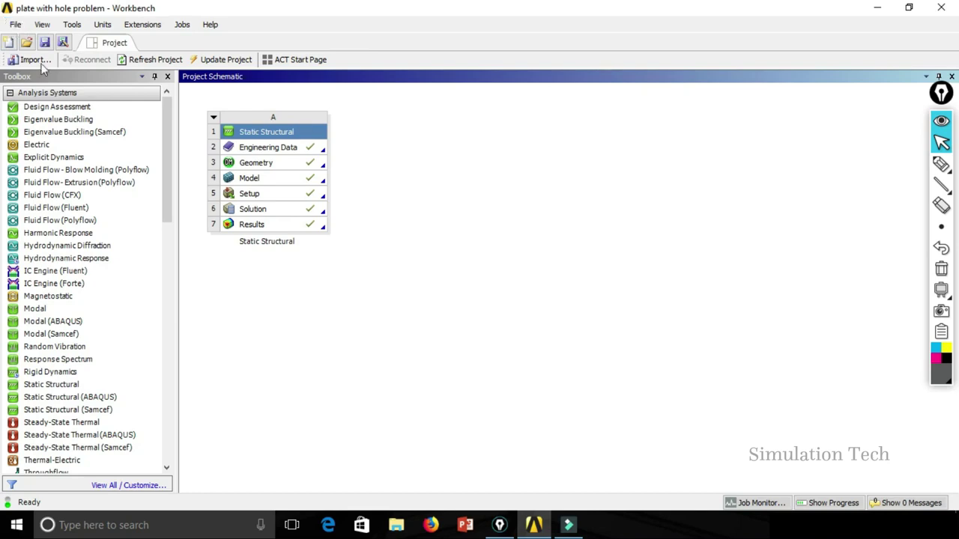
{"action": "left_click", "coordinate": [15, 25]}
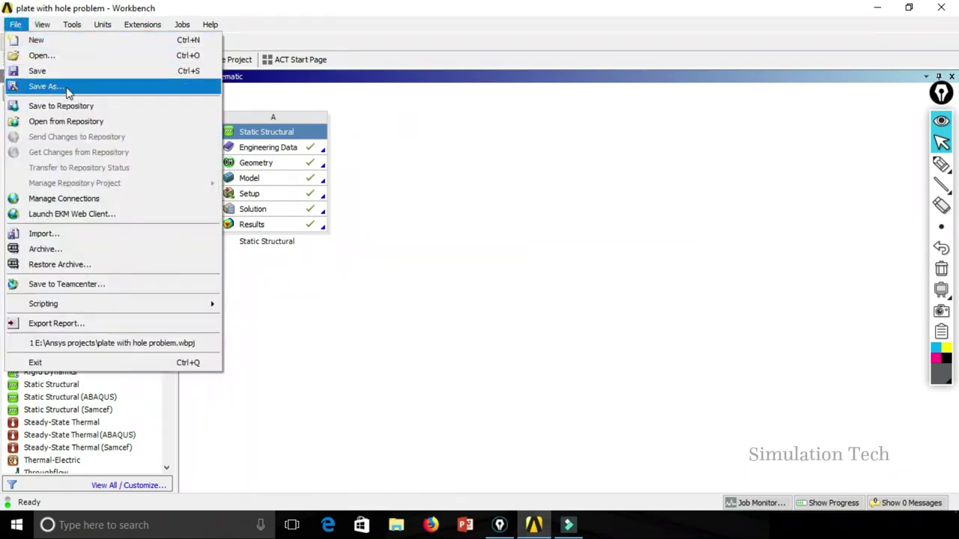
{"action": "left_click", "coordinate": [464, 235]}
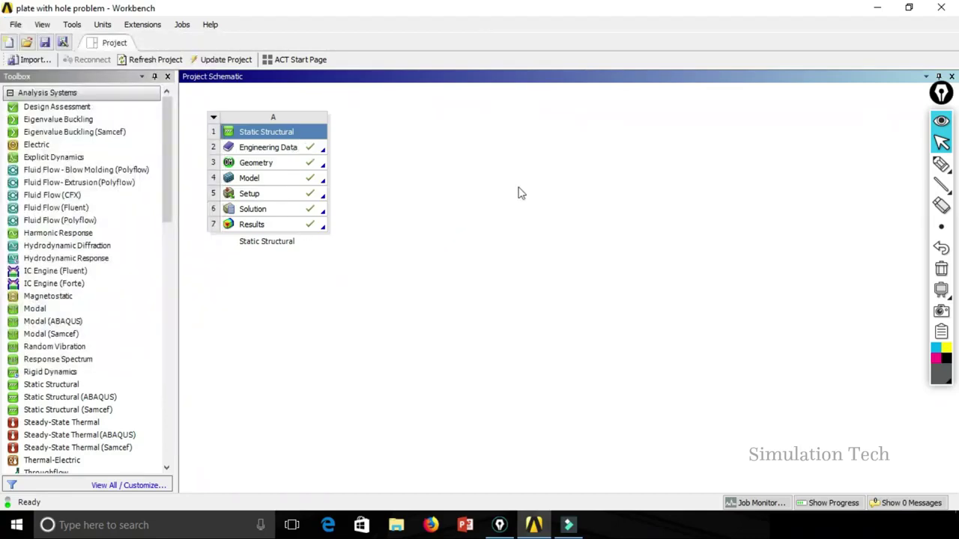
Use Save As to append ' 1' to the name, saving as 'plate with hole problem 1'
{"action": "left_click", "coordinate": [15, 24]}
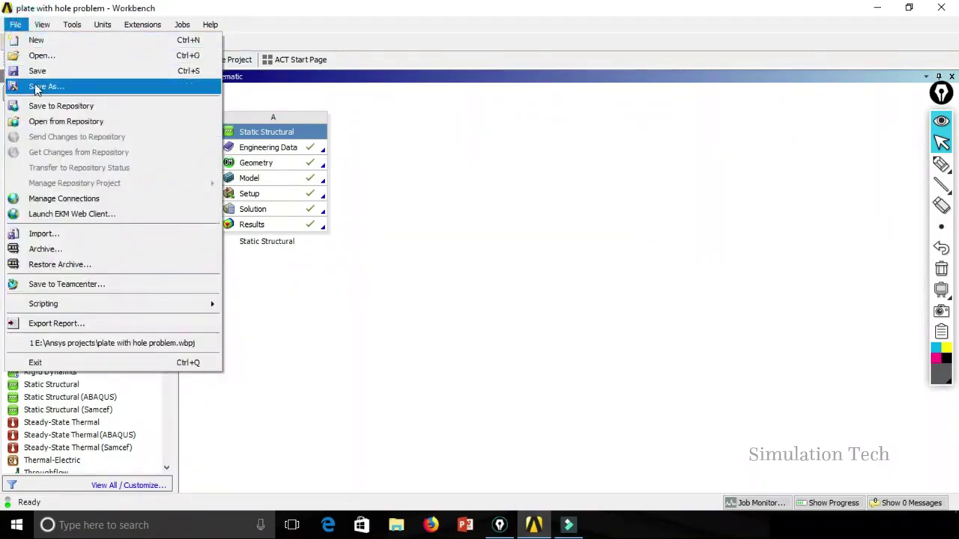
{"action": "left_click", "coordinate": [67, 89]}
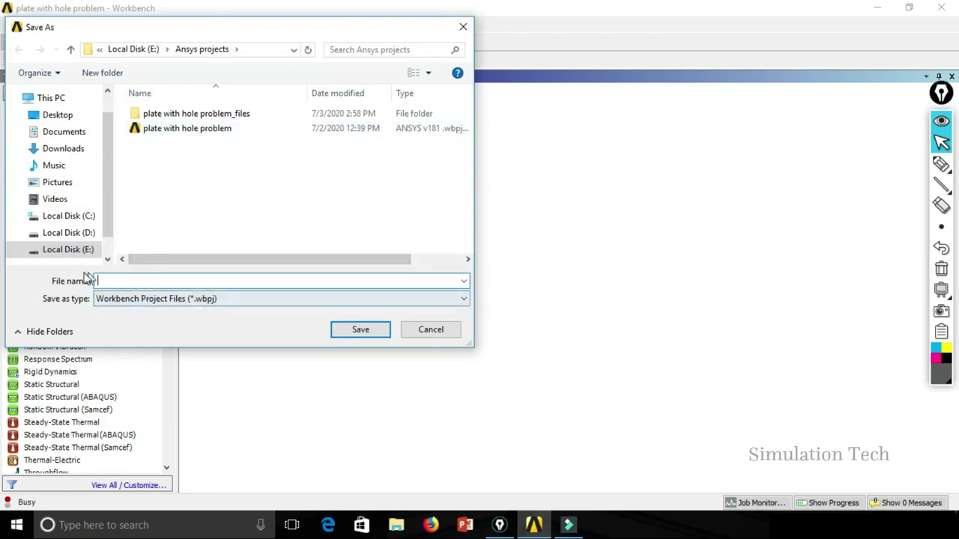
{"action": "left_click", "coordinate": [187, 129]}
{"action": "left_click", "coordinate": [227, 282]}
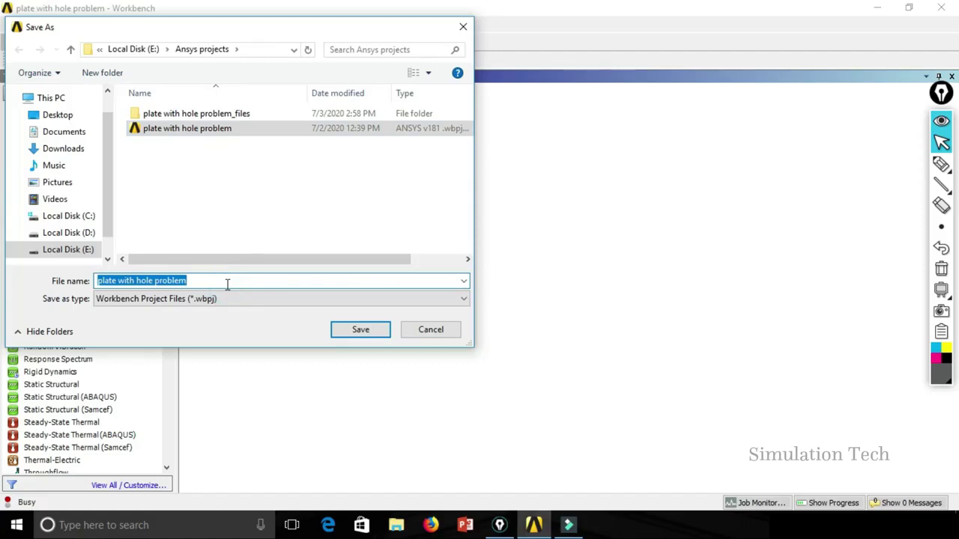
{"action": "left_click", "coordinate": [218, 280]}
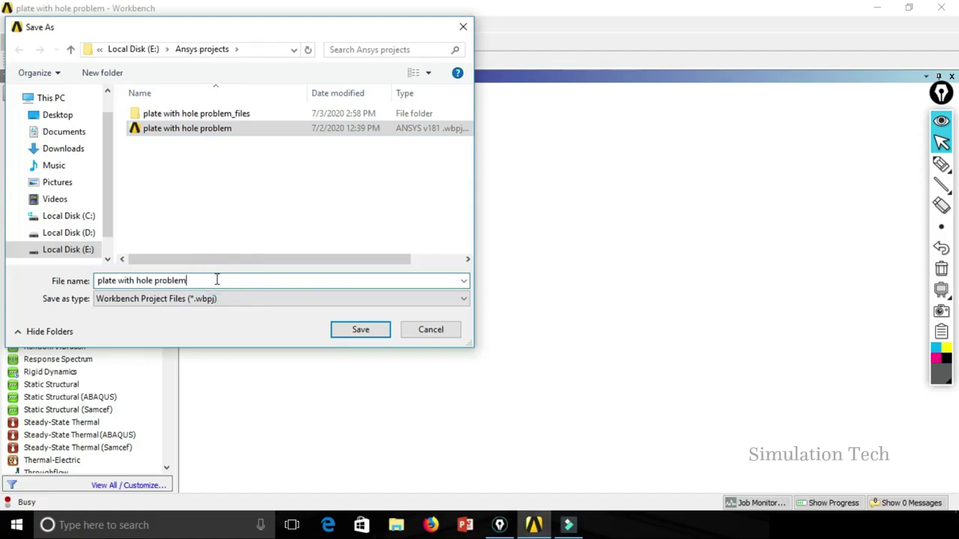
{"action": "left_click", "coordinate": [361, 331]}
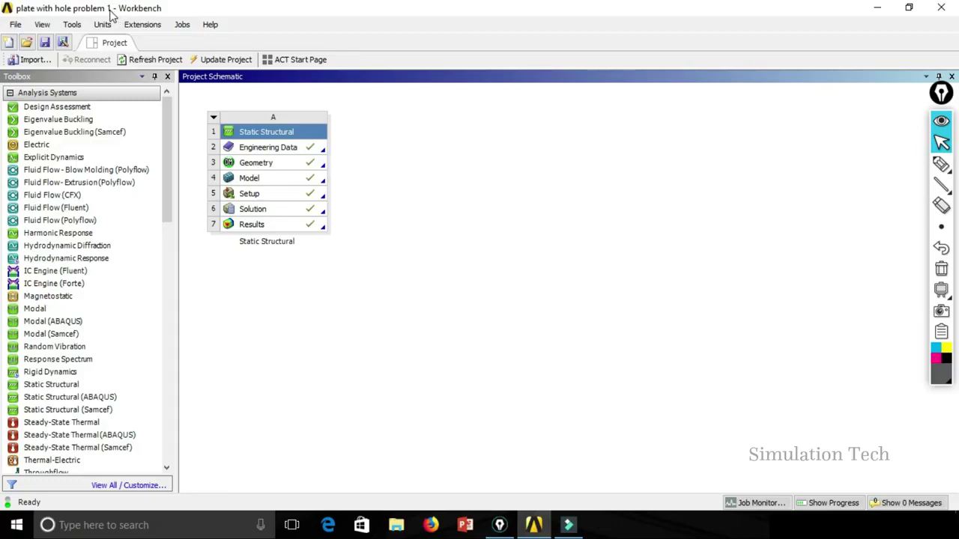
In File Explorer, go to E:\Ansys projects and select the original plate with hole problem project
{"action": "left_click", "coordinate": [15, 24]}
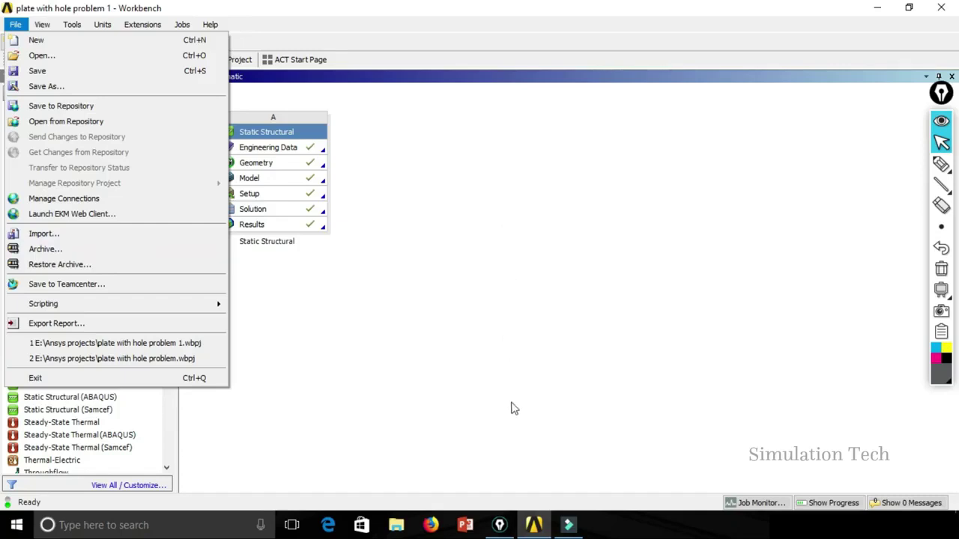
{"action": "left_click", "coordinate": [398, 526]}
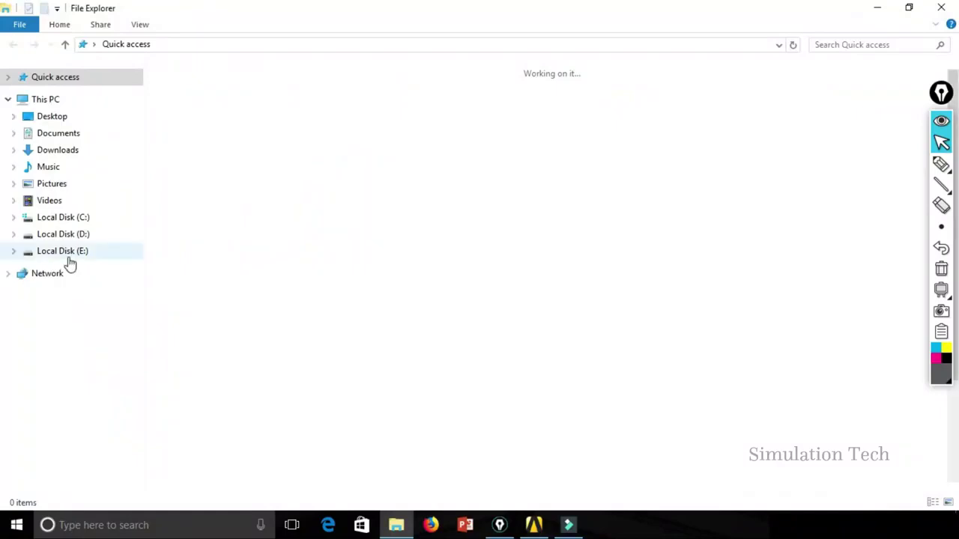
{"action": "left_click", "coordinate": [68, 255]}
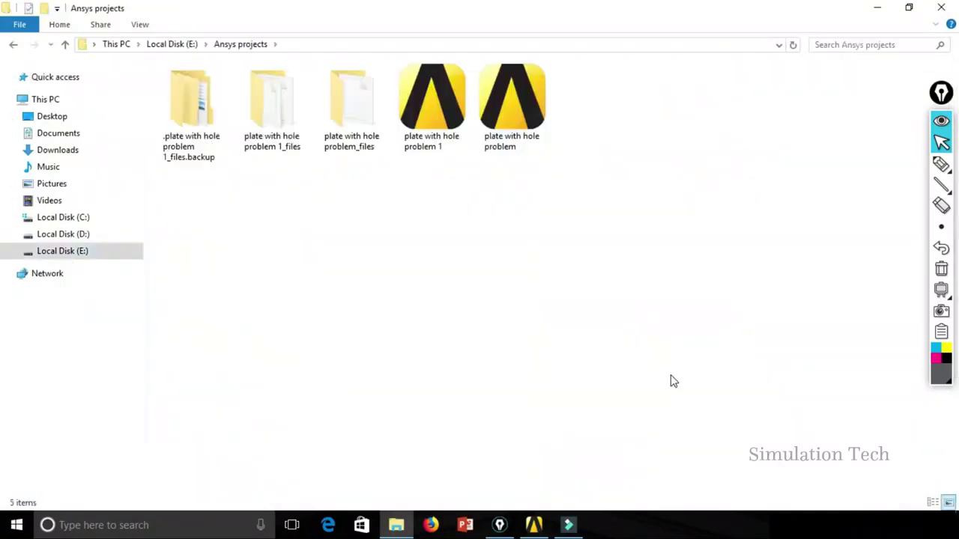
{"action": "key", "text": "alt+Tab"}
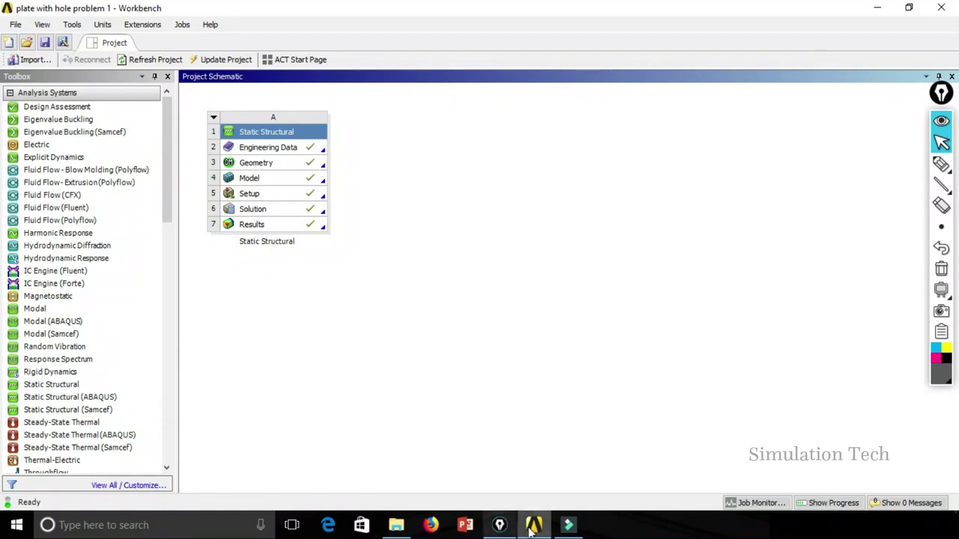
{"action": "left_click", "coordinate": [396, 525]}
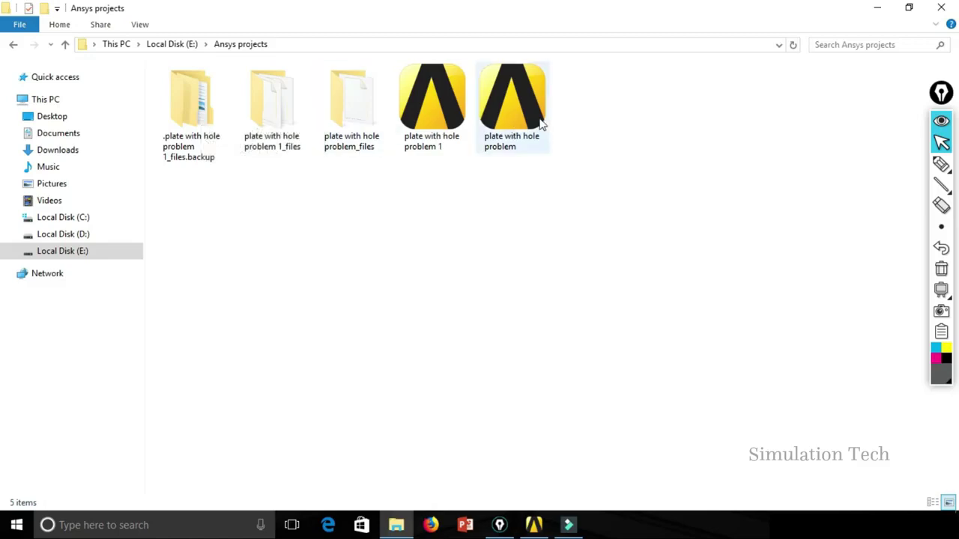
{"action": "mouse_move", "coordinate": [431, 113]}
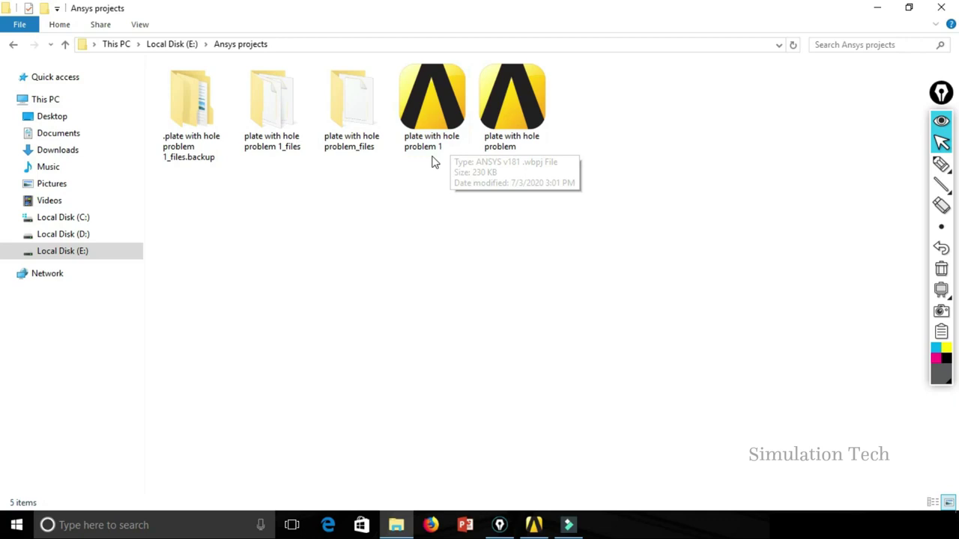
{"action": "left_click", "coordinate": [524, 88]}
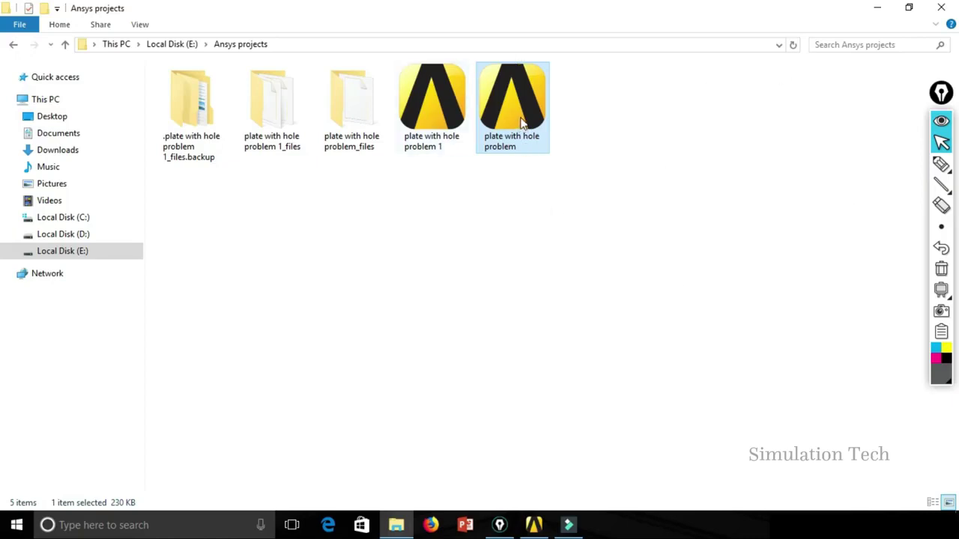
Check the plate with hole problem_files folder's properties, noting its 9.96 MB size on disk
{"action": "left_click", "coordinate": [336, 110]}
{"action": "right_click", "coordinate": [338, 110]}
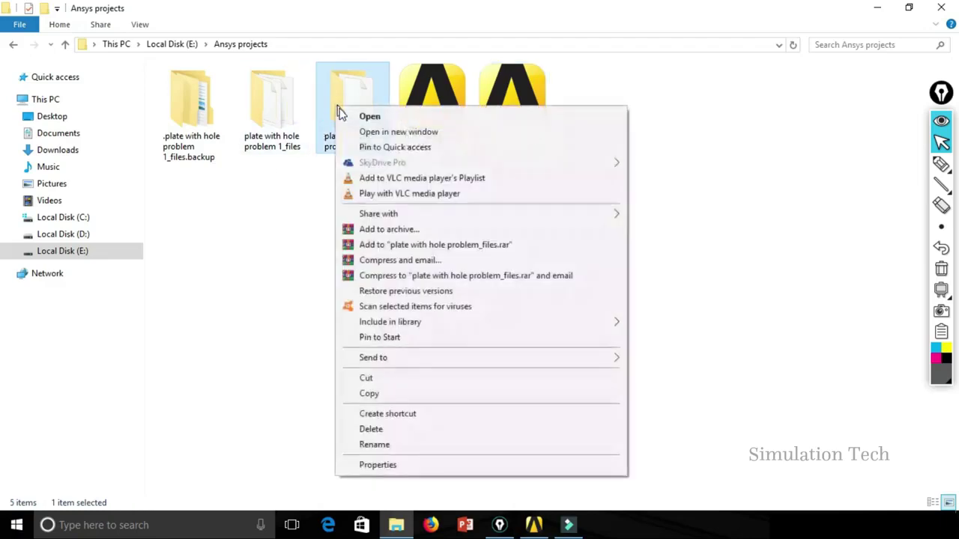
{"action": "left_click", "coordinate": [350, 466]}
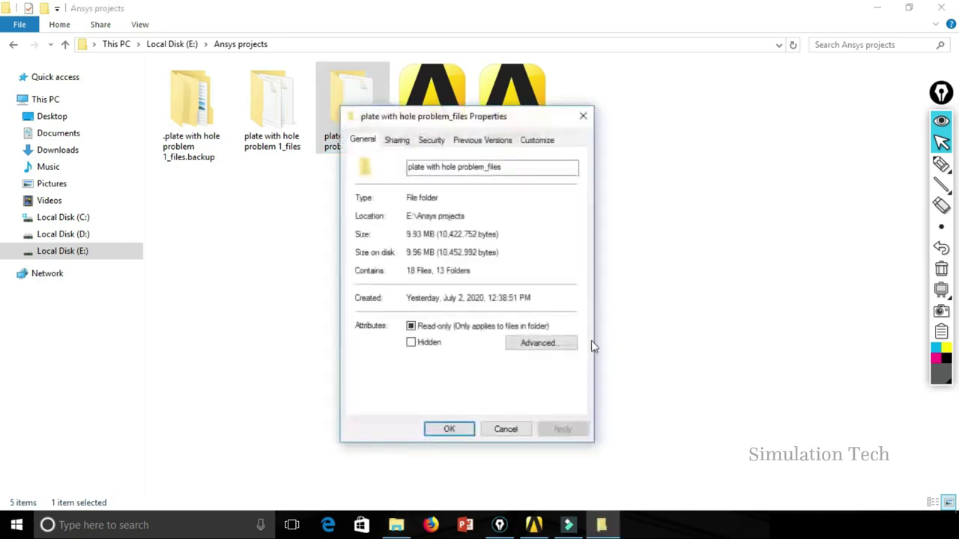
{"action": "left_click_drag", "start_coordinate": [436, 254], "coordinate": [388, 258]}
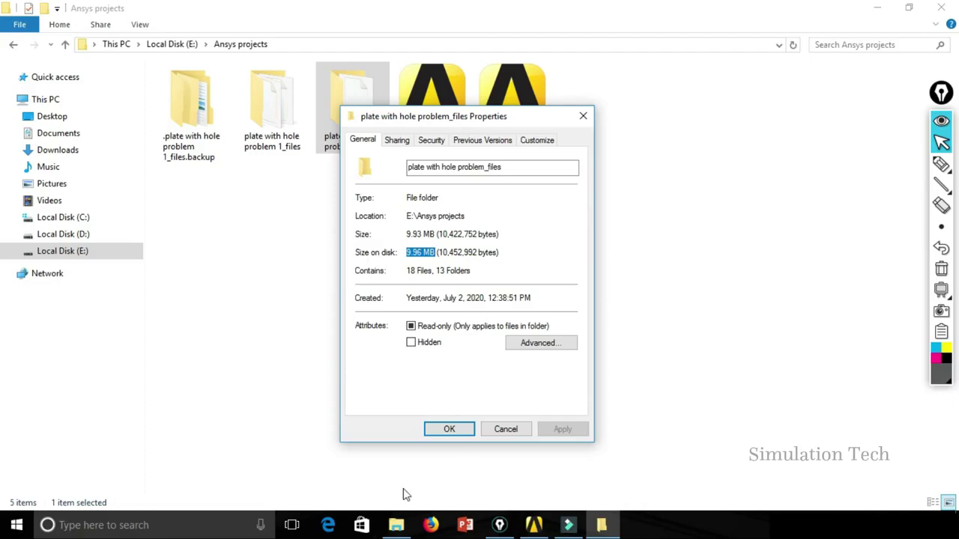
{"action": "left_click", "coordinate": [507, 430]}
{"action": "left_click", "coordinate": [515, 127]}
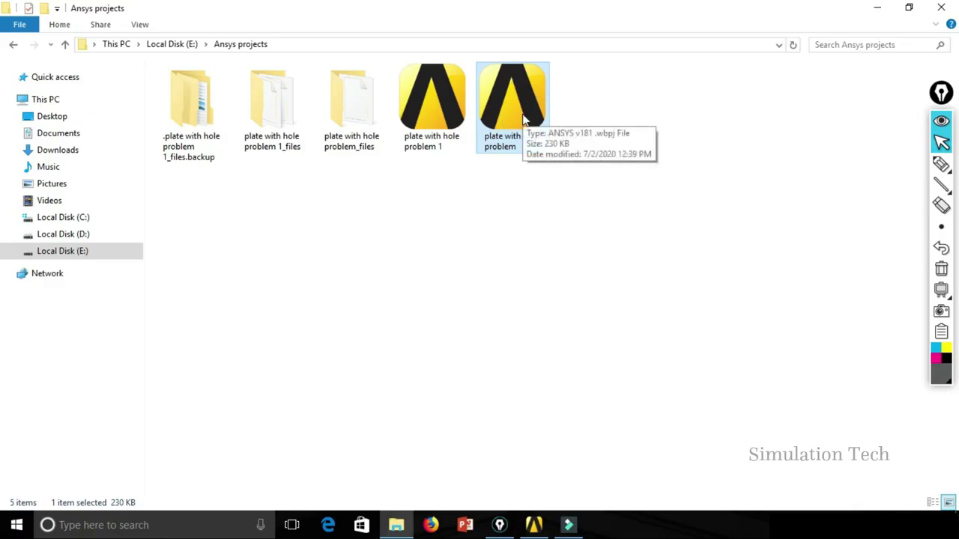
Draw and clear an arrow from the project file to its folders, then return to Workbench
{"action": "left_click", "coordinate": [941, 163]}
{"action": "left_click", "coordinate": [875, 171]}
{"action": "mouse_move", "coordinate": [502, 174]}
{"action": "left_mouse_down"}
{"action": "mouse_move", "coordinate": [358, 191]}
{"action": "mouse_move", "coordinate": [394, 188]}
{"action": "left_mouse_up"}
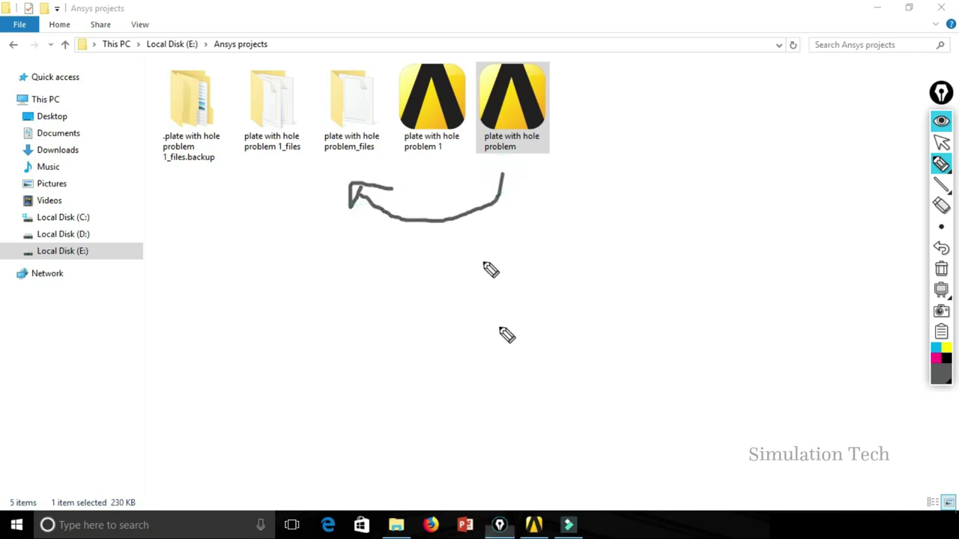
{"action": "left_click", "coordinate": [943, 270]}
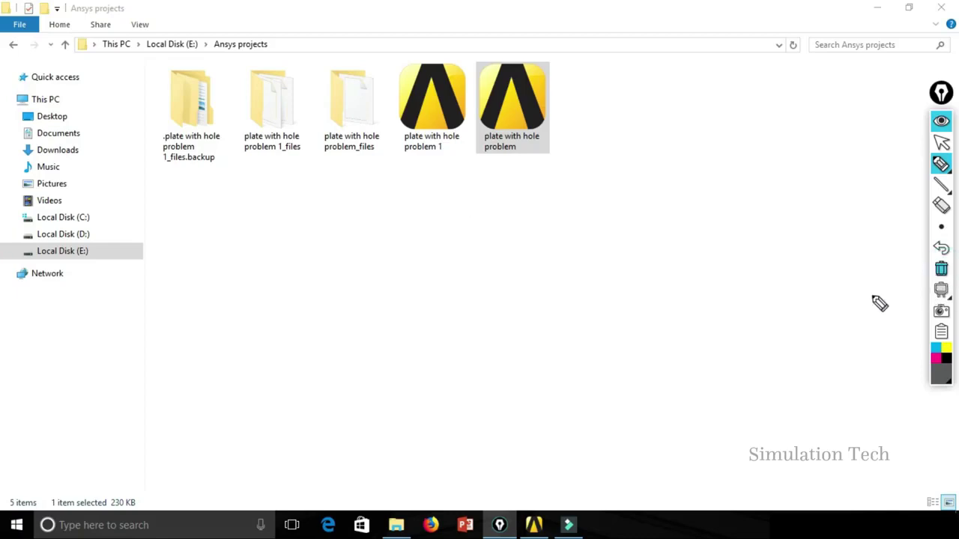
{"action": "left_click", "coordinate": [941, 143]}
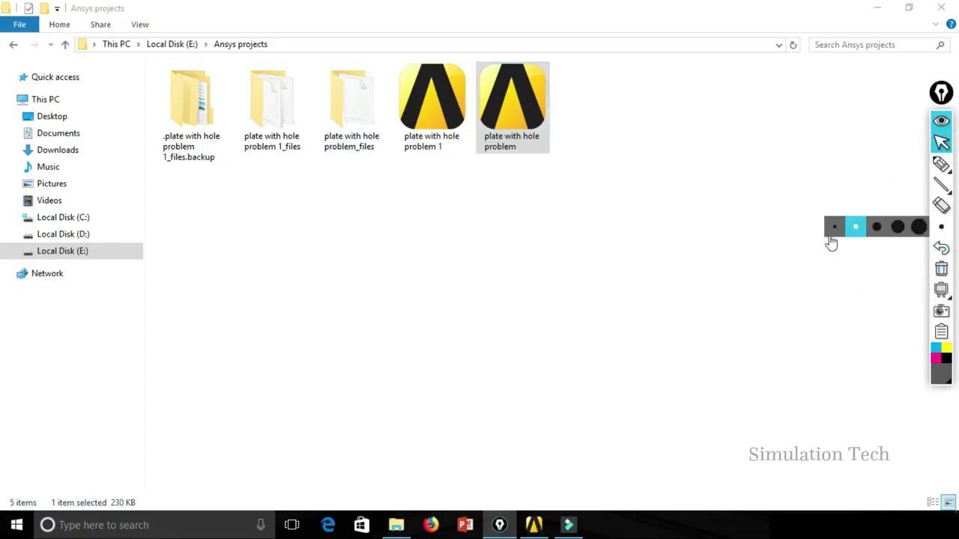
{"action": "left_click", "coordinate": [835, 156]}
{"action": "left_click", "coordinate": [514, 95]}
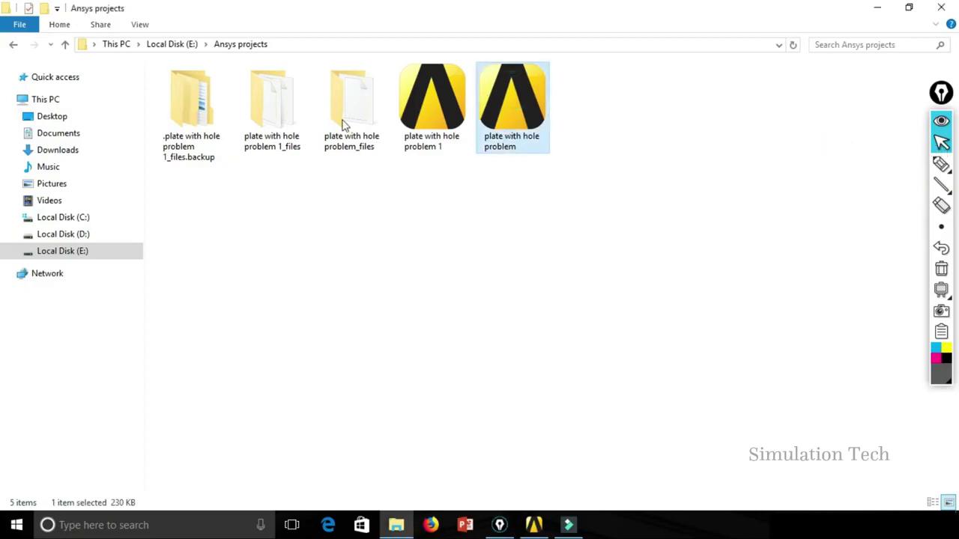
{"action": "left_click", "coordinate": [338, 115]}
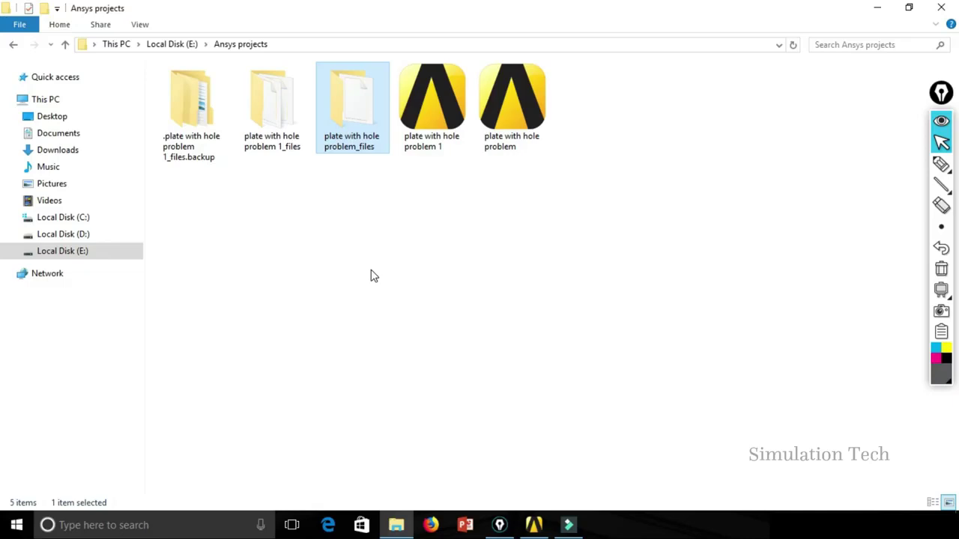
{"action": "left_click", "coordinate": [533, 524]}
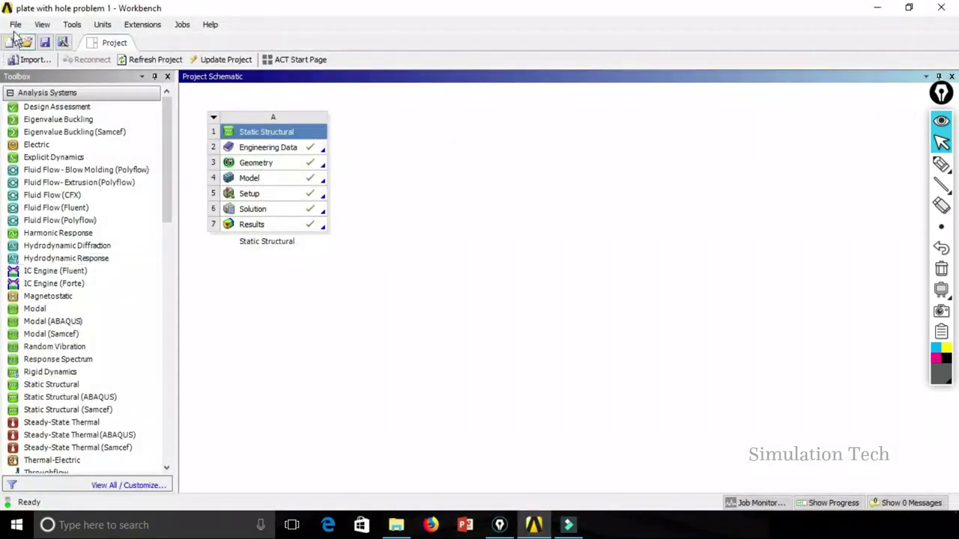
Start a File > Archive with the archive name changed to 'plate with hole problem modified'
{"action": "left_click", "coordinate": [14, 27]}
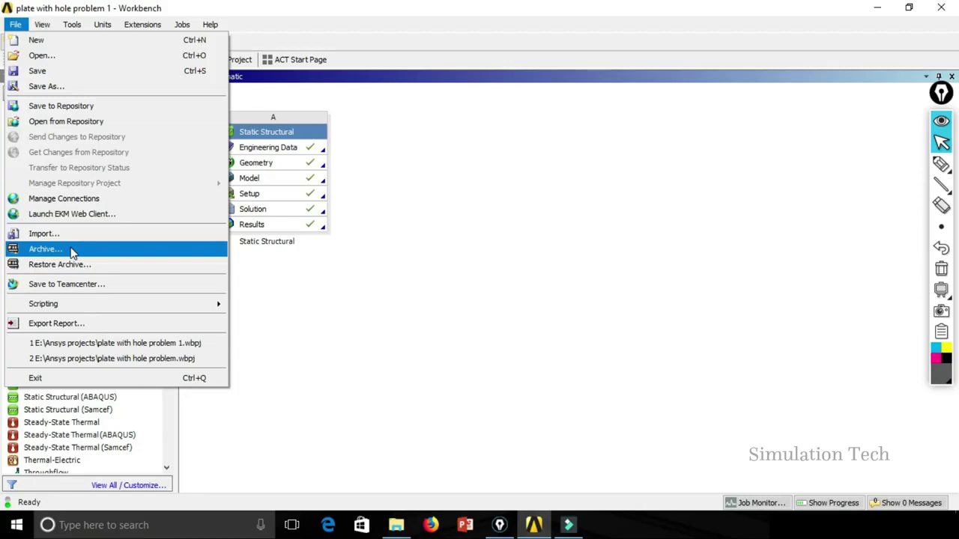
{"action": "left_click", "coordinate": [76, 253]}
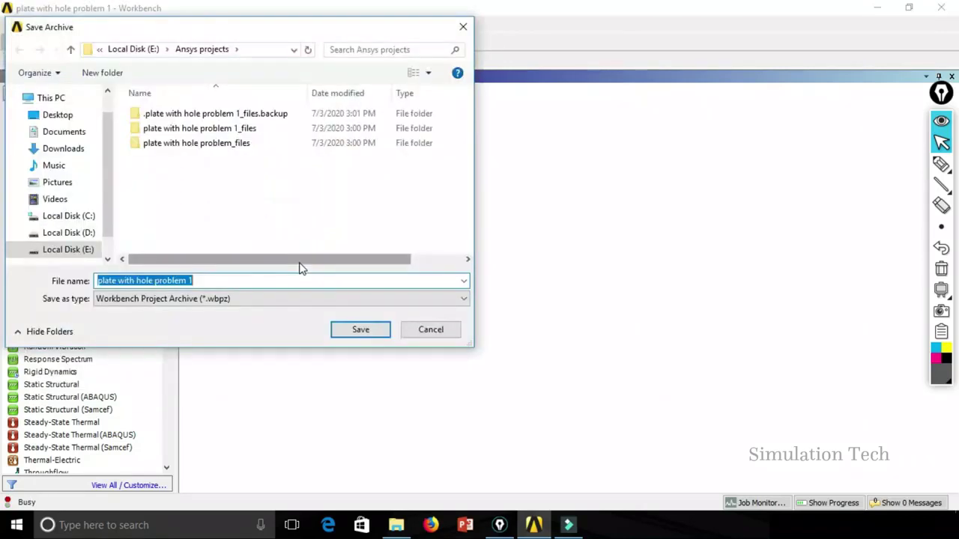
{"action": "left_click", "coordinate": [219, 281]}
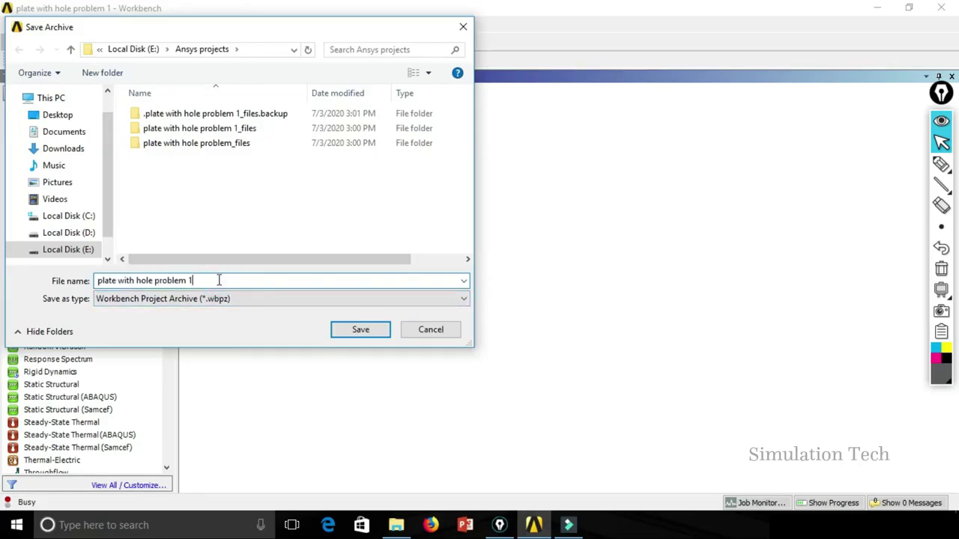
{"action": "key", "text": "BackSpace"}
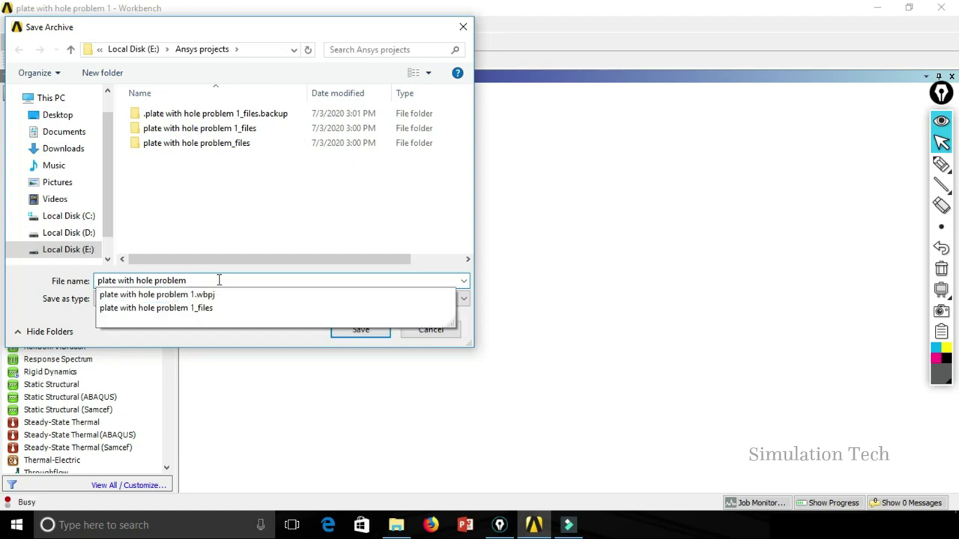
{"action": "type", "text": "modified"}
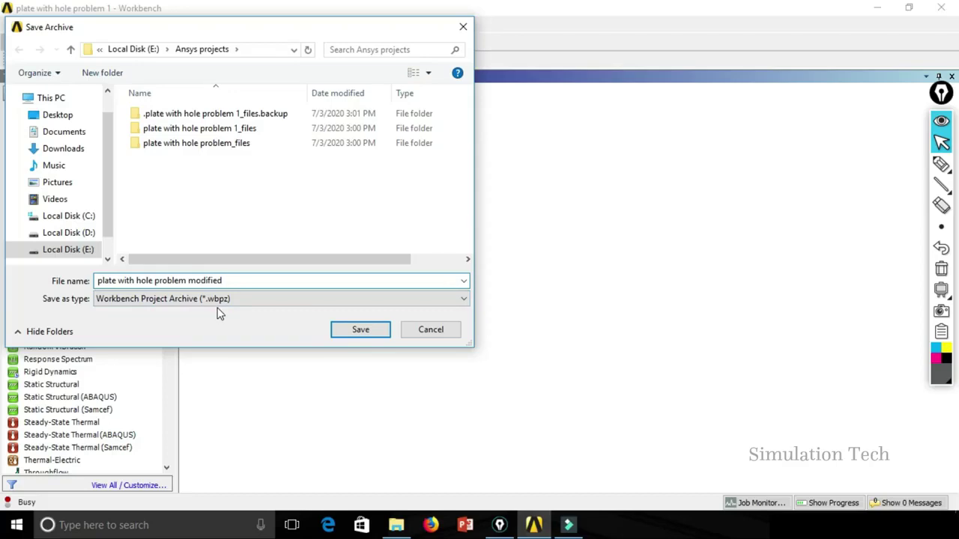
{"action": "left_click", "coordinate": [361, 333]}
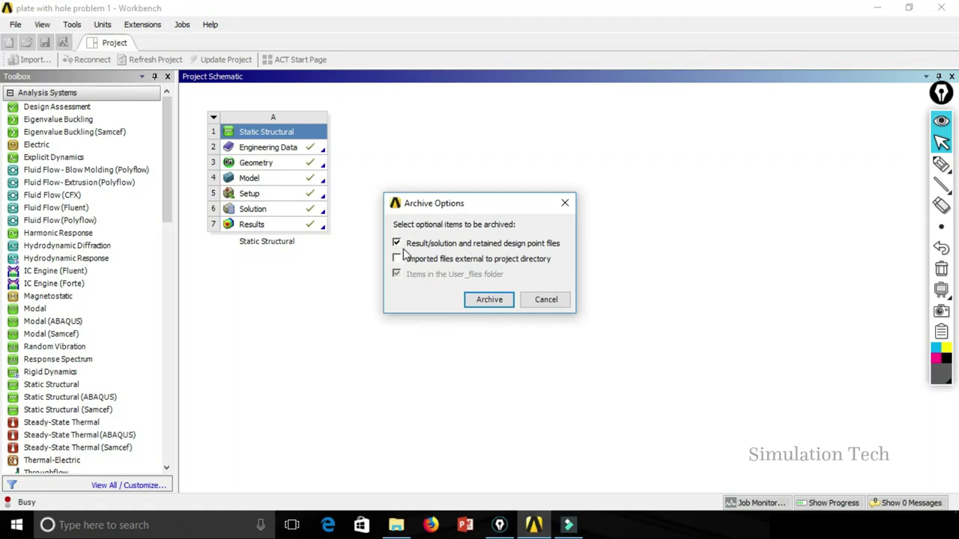
Confirm the archive, then refresh the Ansys projects folder to see the 481 KB .wbpz file
{"action": "left_click", "coordinate": [491, 300]}
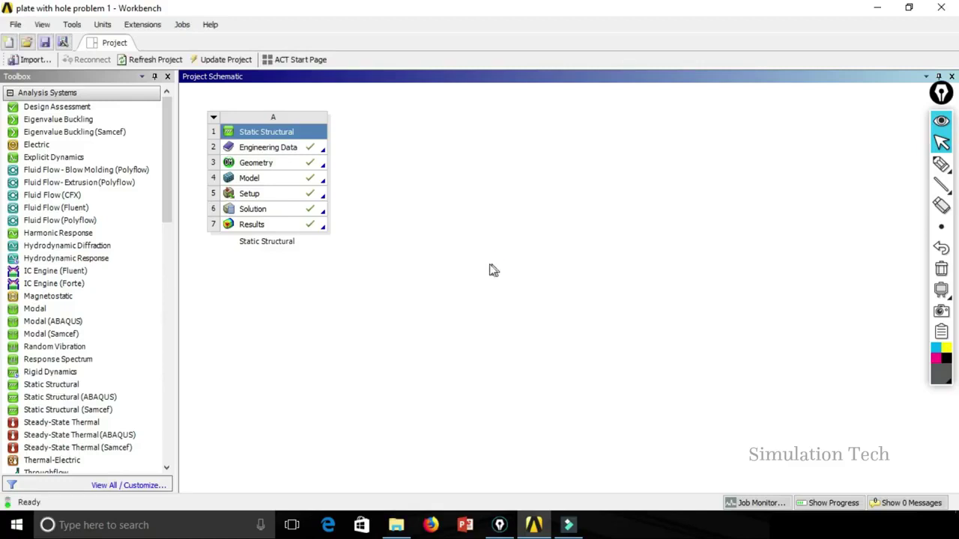
{"action": "left_click", "coordinate": [396, 526]}
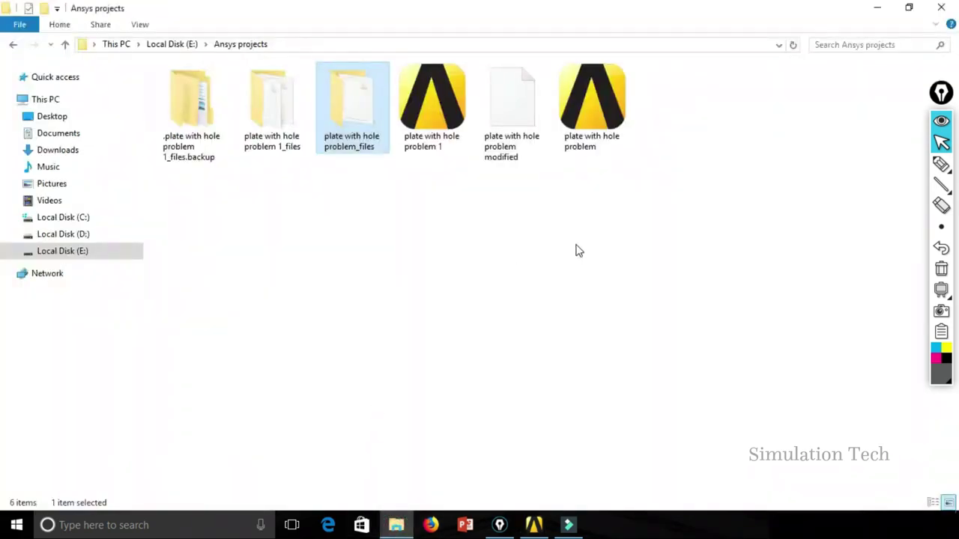
{"action": "right_click", "coordinate": [610, 212]}
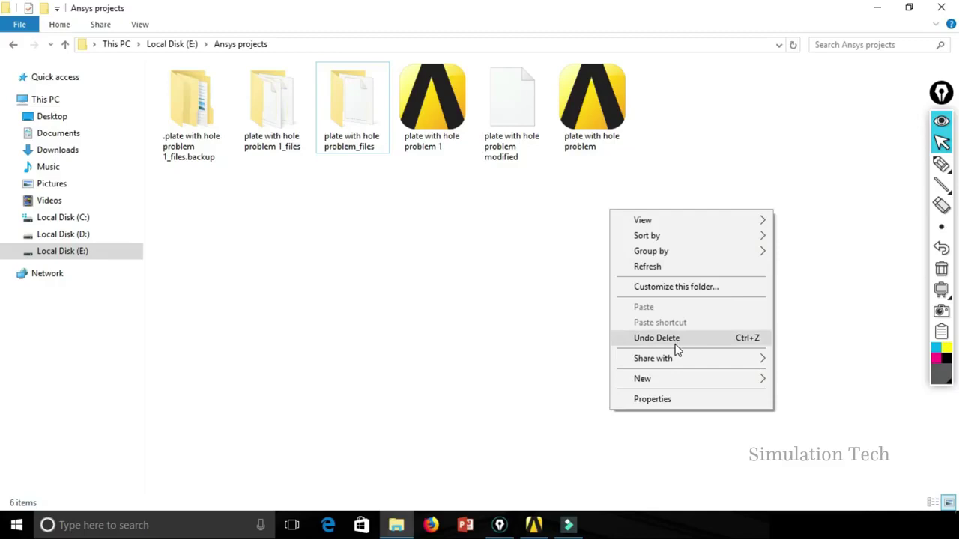
{"action": "left_click", "coordinate": [668, 271]}
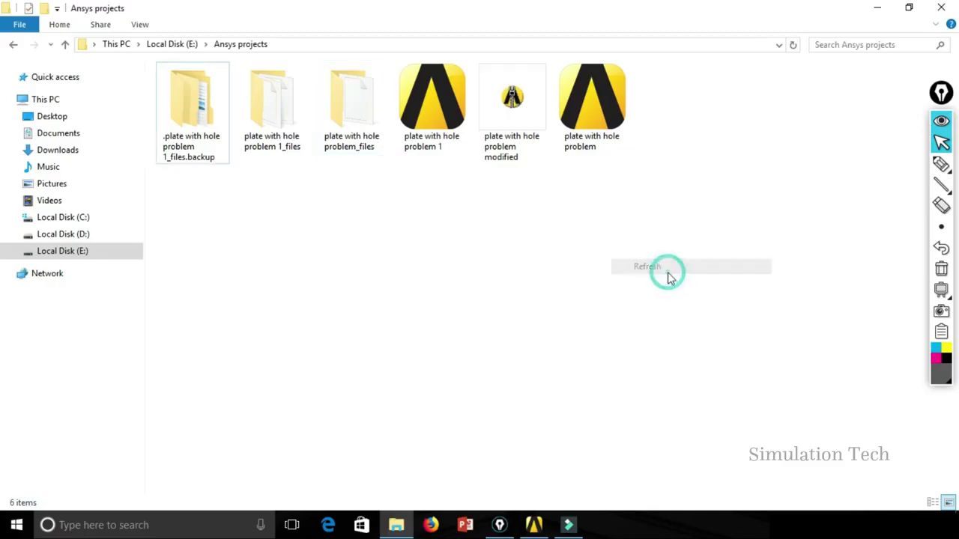
{"action": "left_click", "coordinate": [527, 155]}
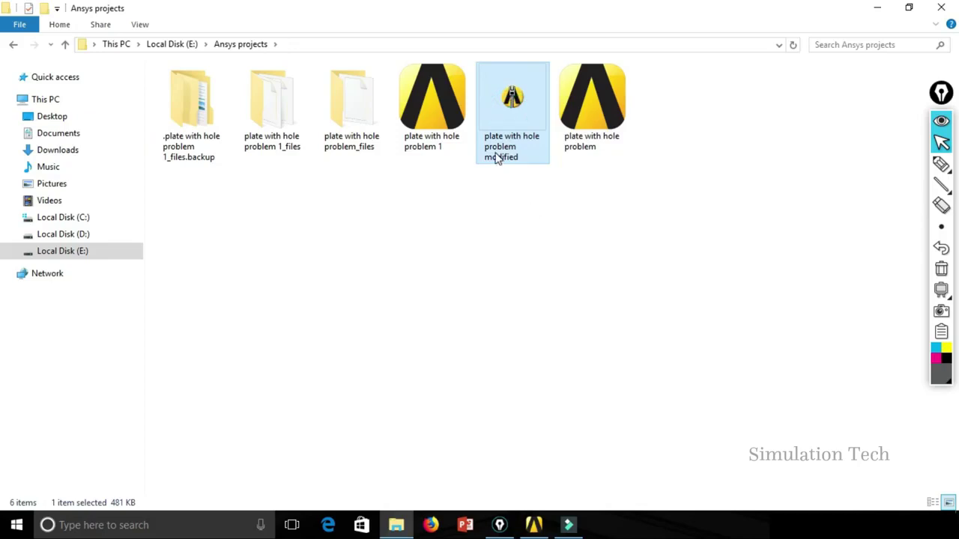
{"action": "left_click", "coordinate": [541, 250]}
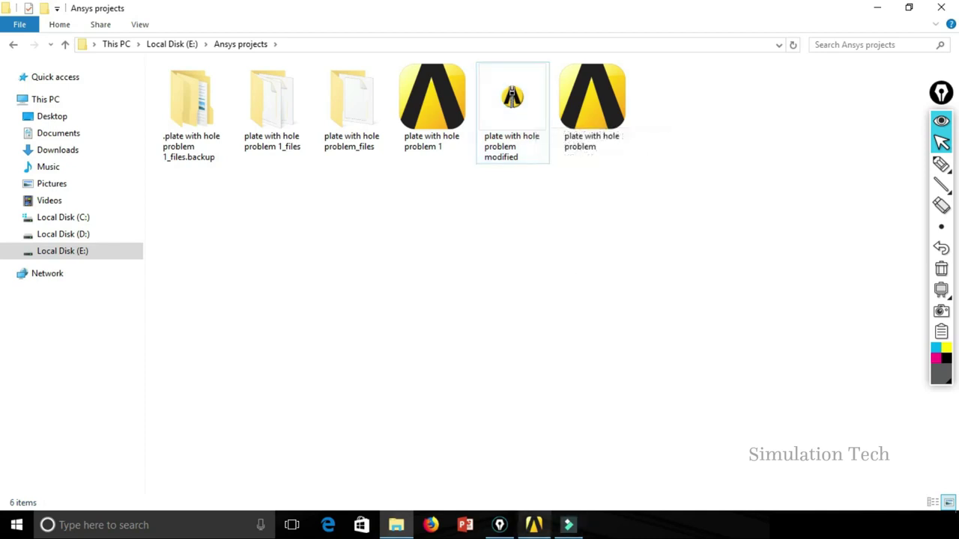
{"action": "left_click", "coordinate": [533, 525]}
Select plate with hole problem modified in Restore Archive, then cancel without restoring
{"action": "left_click", "coordinate": [15, 24]}
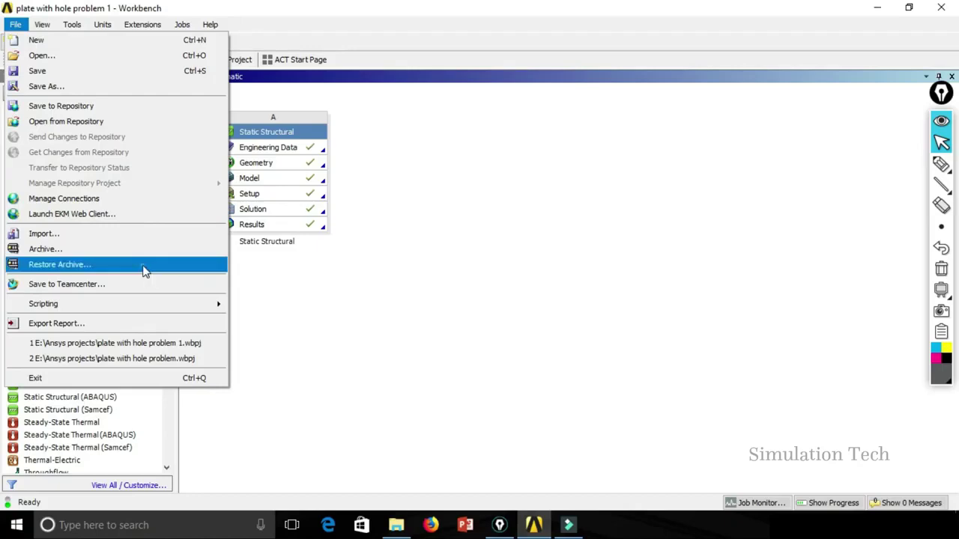
{"action": "left_click", "coordinate": [144, 271]}
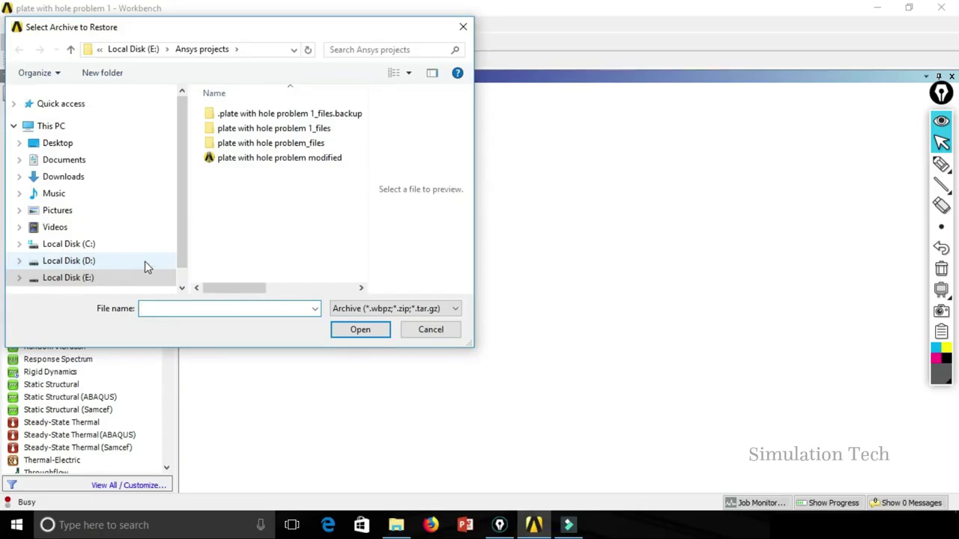
{"action": "left_click", "coordinate": [330, 158]}
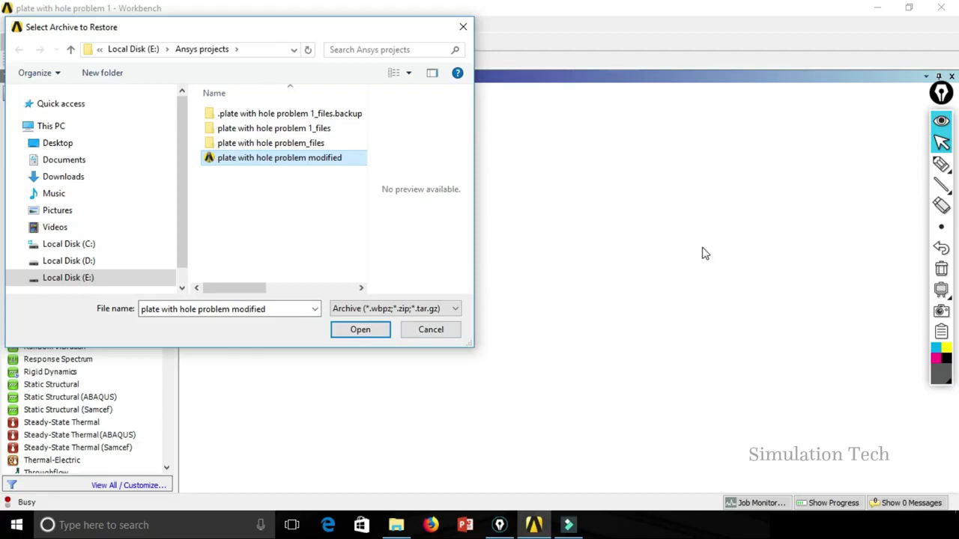
{"action": "left_click", "coordinate": [437, 331]}
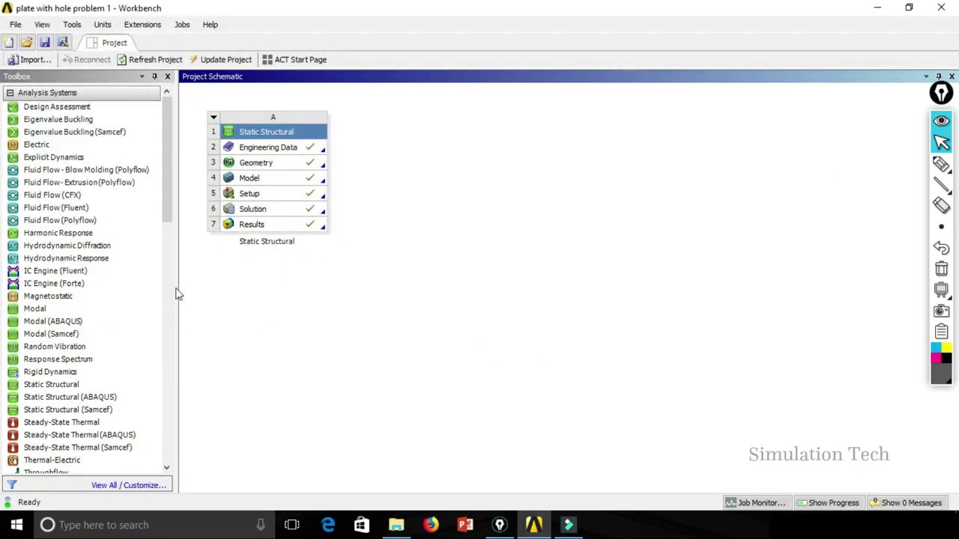
{"action": "left_click", "coordinate": [17, 25]}
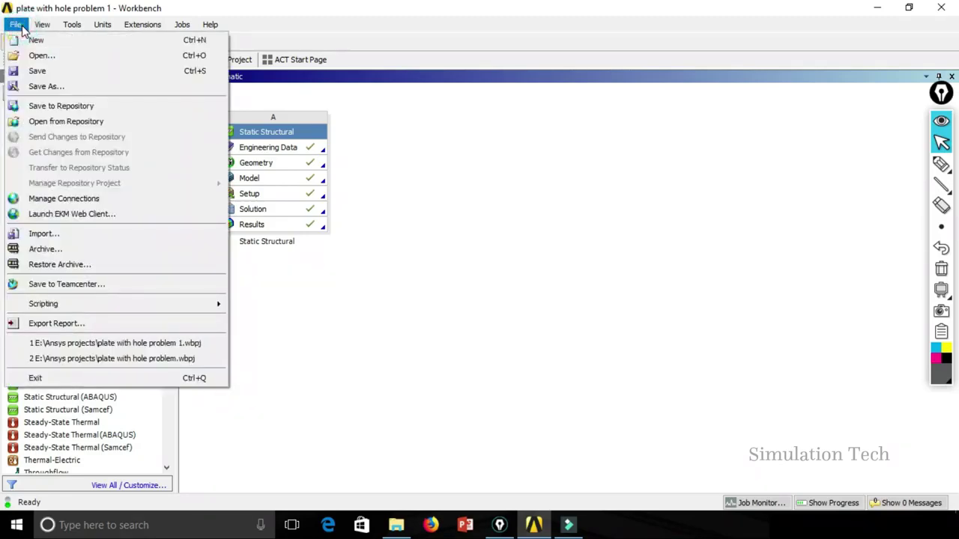
{"action": "left_click", "coordinate": [17, 25]}
{"action": "left_click", "coordinate": [12, 26]}
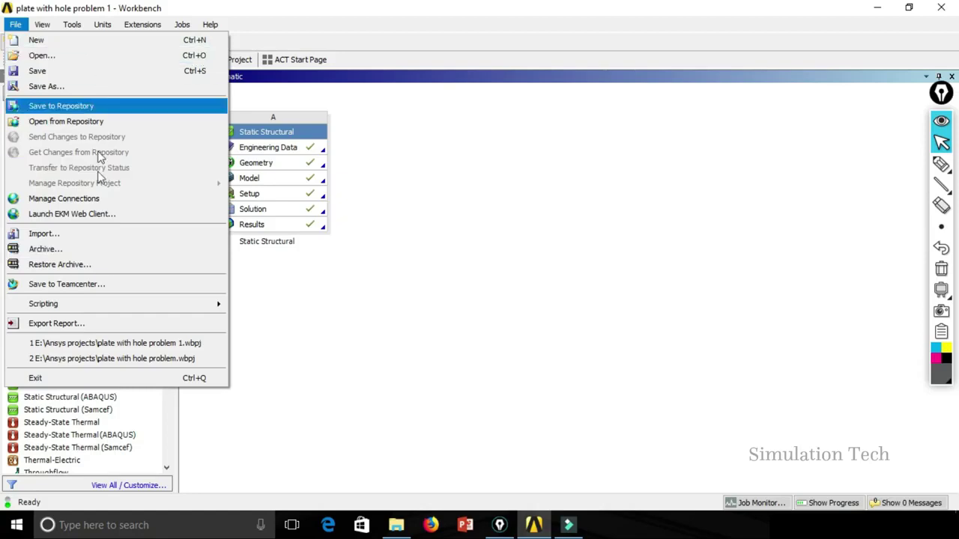
{"action": "left_click", "coordinate": [460, 282]}
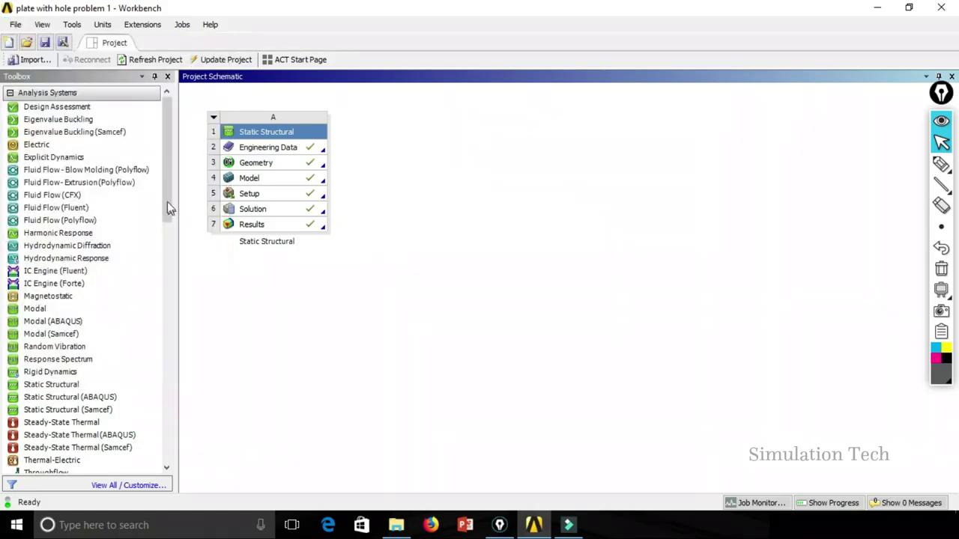
{"action": "left_click", "coordinate": [42, 26]}
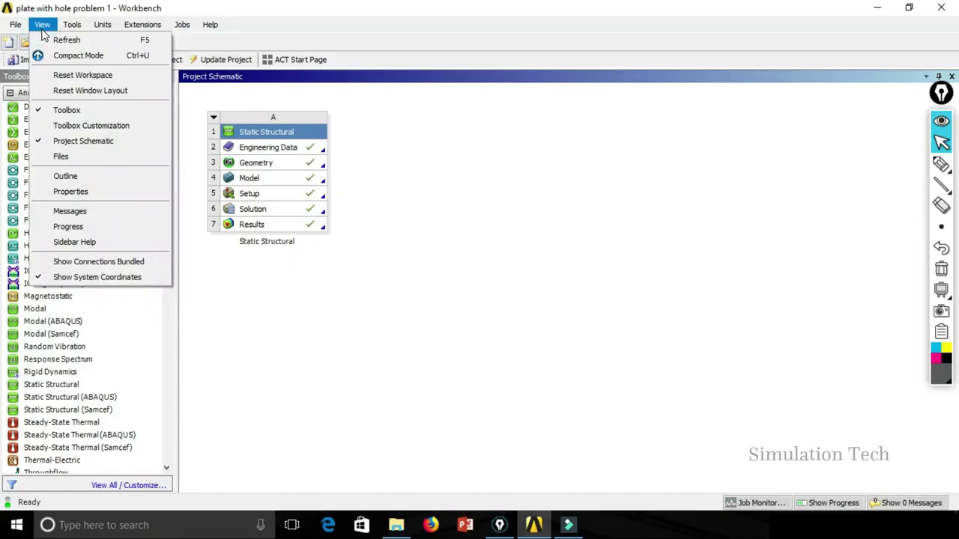
{"action": "left_click", "coordinate": [745, 235]}
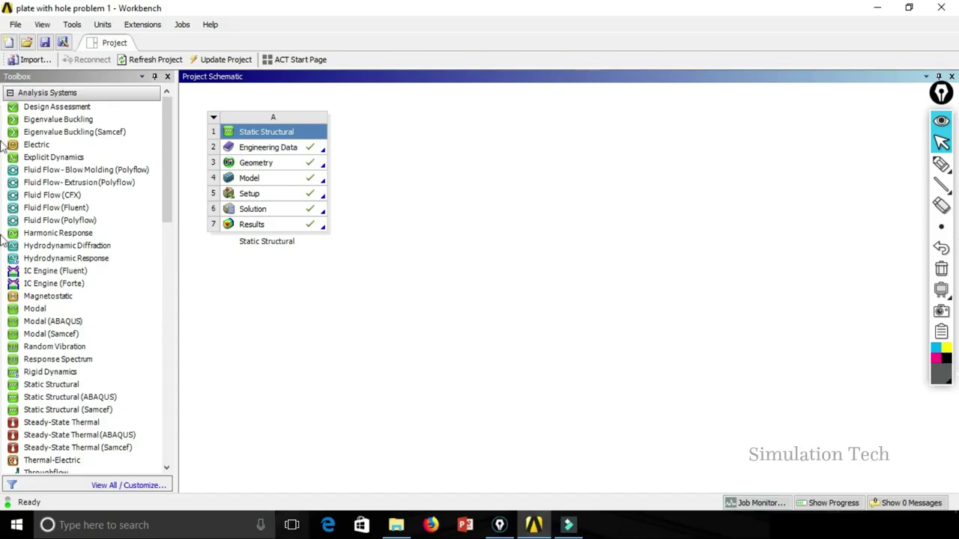
{"action": "left_click", "coordinate": [45, 25]}
{"action": "left_click", "coordinate": [43, 25]}
{"action": "left_click", "coordinate": [43, 25]}
{"action": "left_click", "coordinate": [747, 244]}
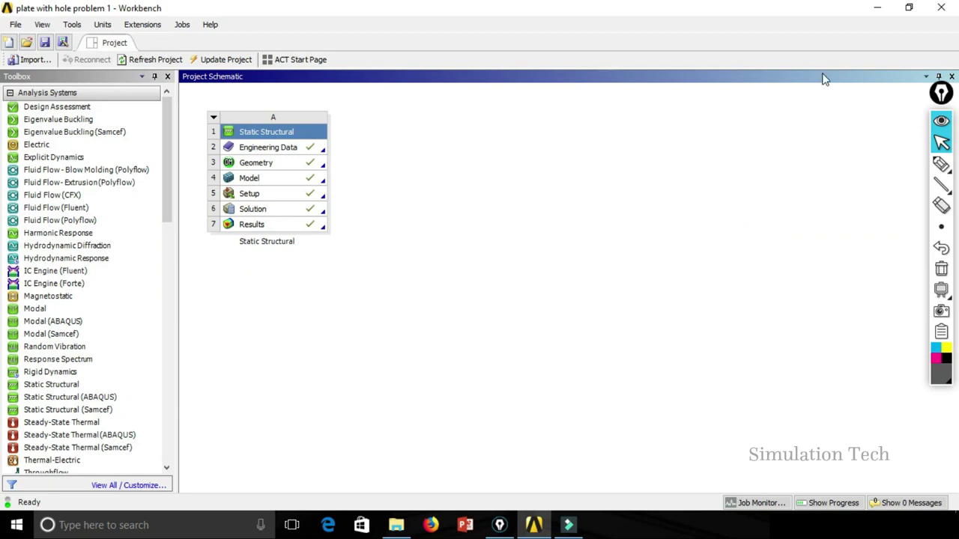
{"action": "left_click", "coordinate": [44, 25]}
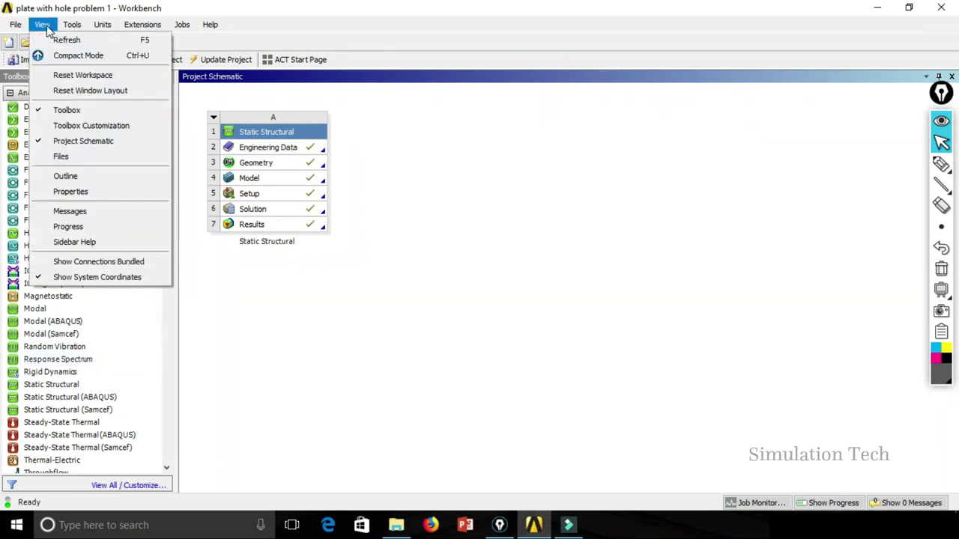
{"action": "left_click", "coordinate": [69, 194]}
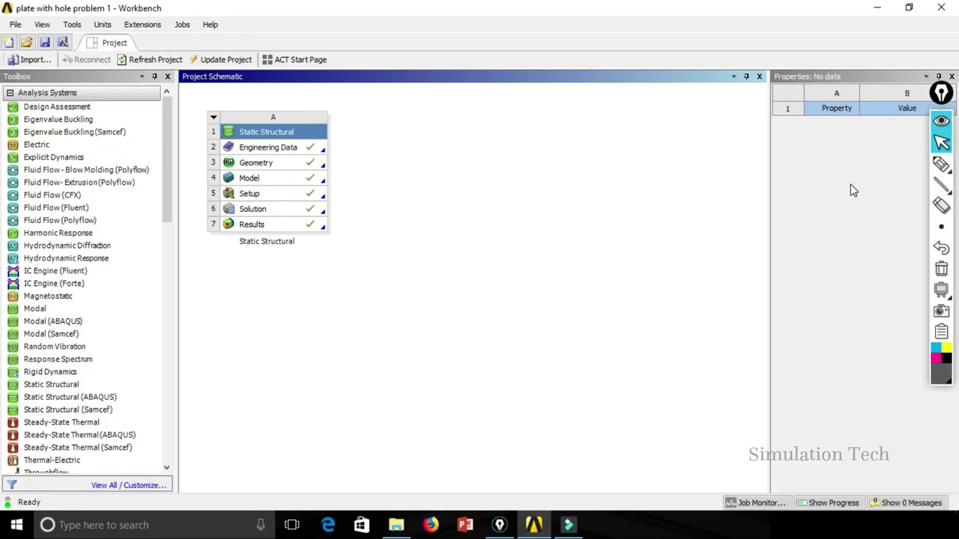
{"action": "left_click", "coordinate": [273, 120]}
{"action": "left_click", "coordinate": [15, 26]}
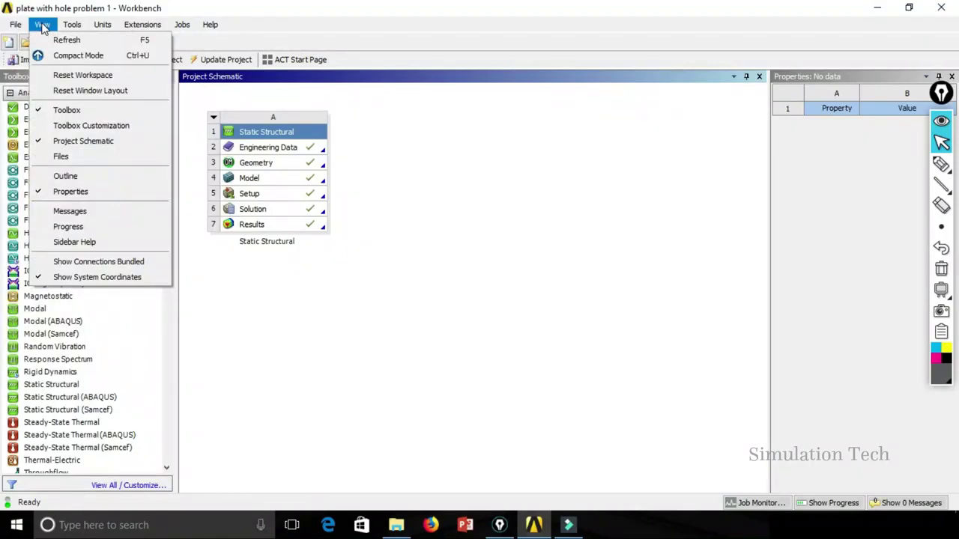
{"action": "left_click", "coordinate": [68, 141]}
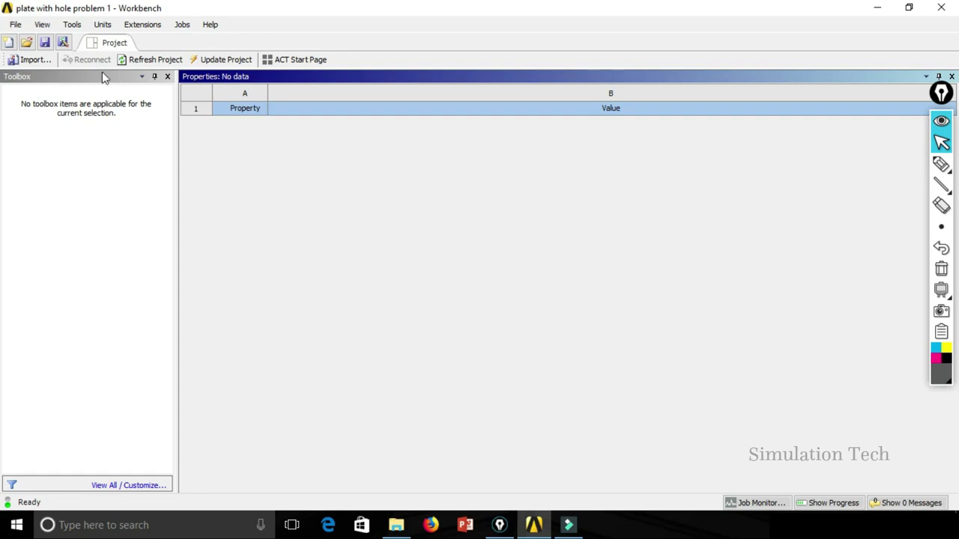
{"action": "left_click", "coordinate": [42, 24]}
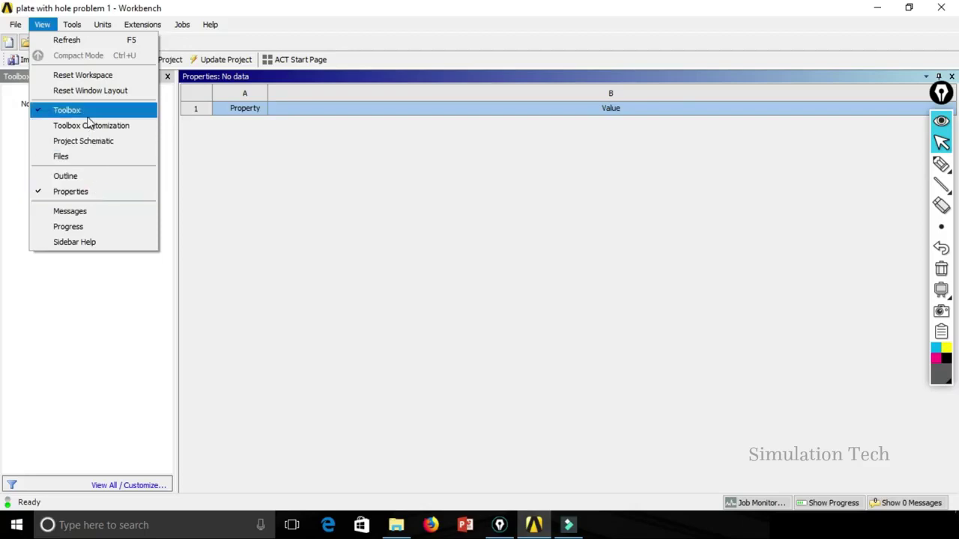
{"action": "left_click", "coordinate": [43, 147]}
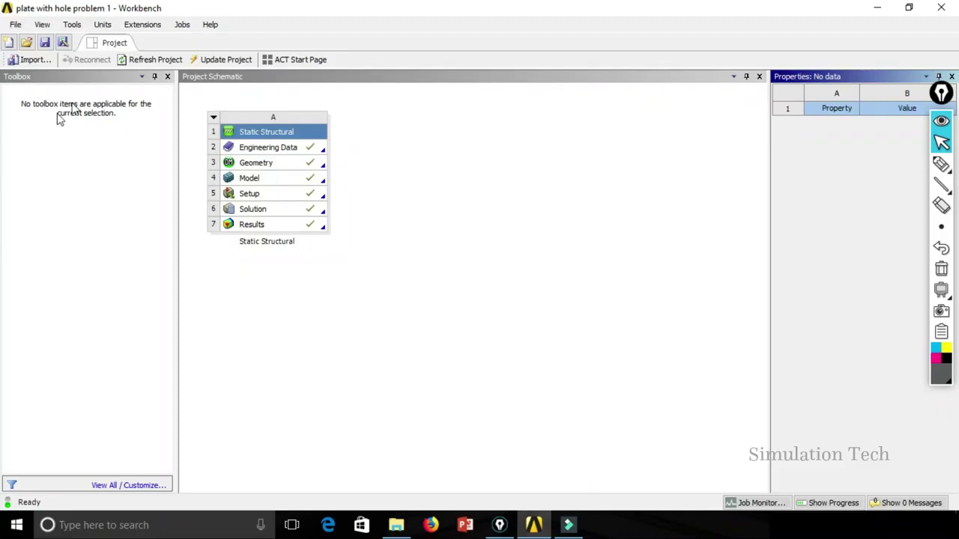
{"action": "left_click", "coordinate": [41, 25]}
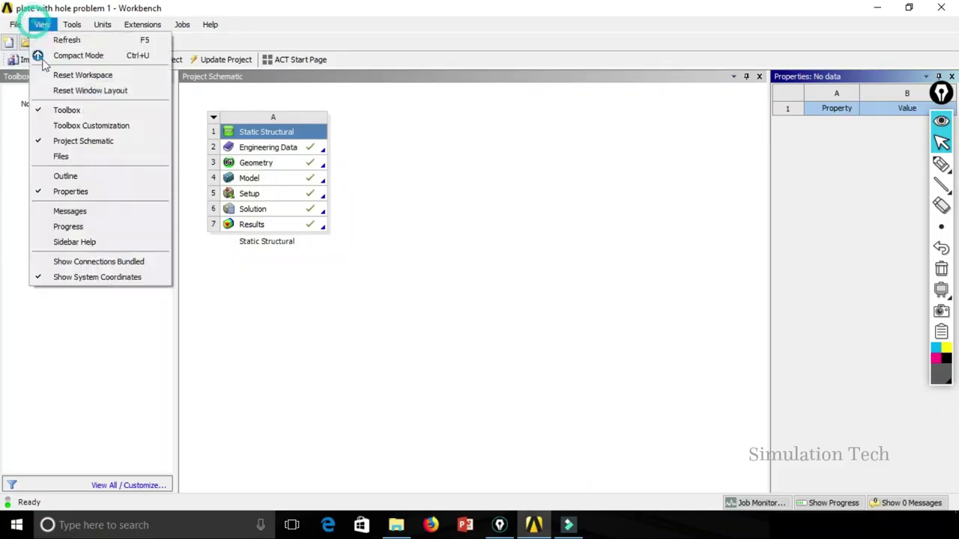
{"action": "left_click", "coordinate": [72, 191]}
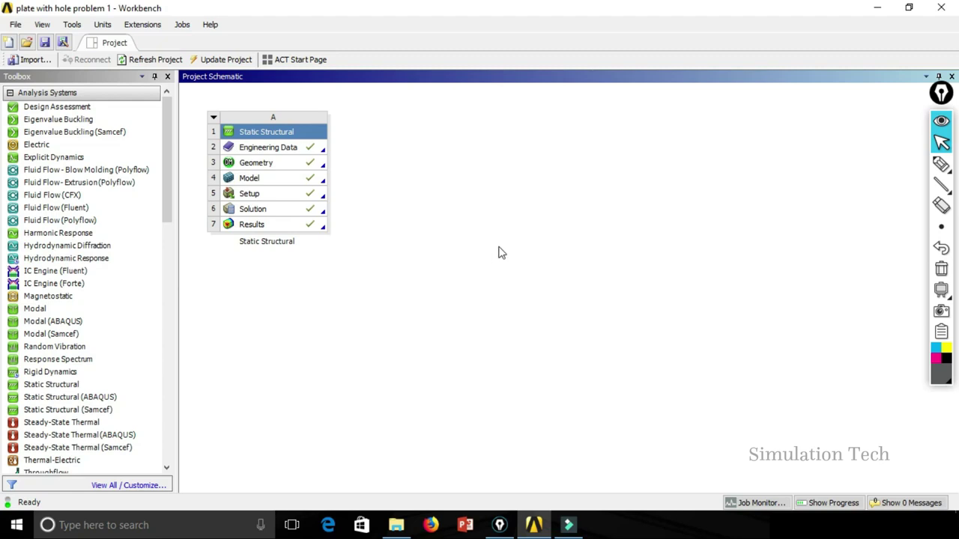
{"action": "mouse_move", "coordinate": [937, 91]}
{"action": "left_mouse_down"}
{"action": "mouse_move", "coordinate": [923, 163]}
{"action": "mouse_move", "coordinate": [929, 251]}
{"action": "left_mouse_up"}
{"action": "left_click", "coordinate": [948, 159]}
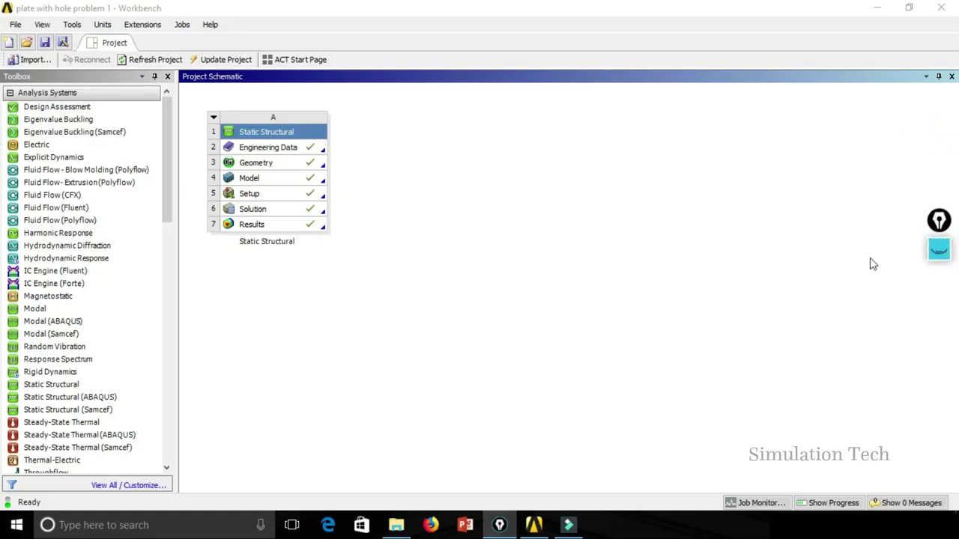
{"action": "left_click", "coordinate": [168, 77]}
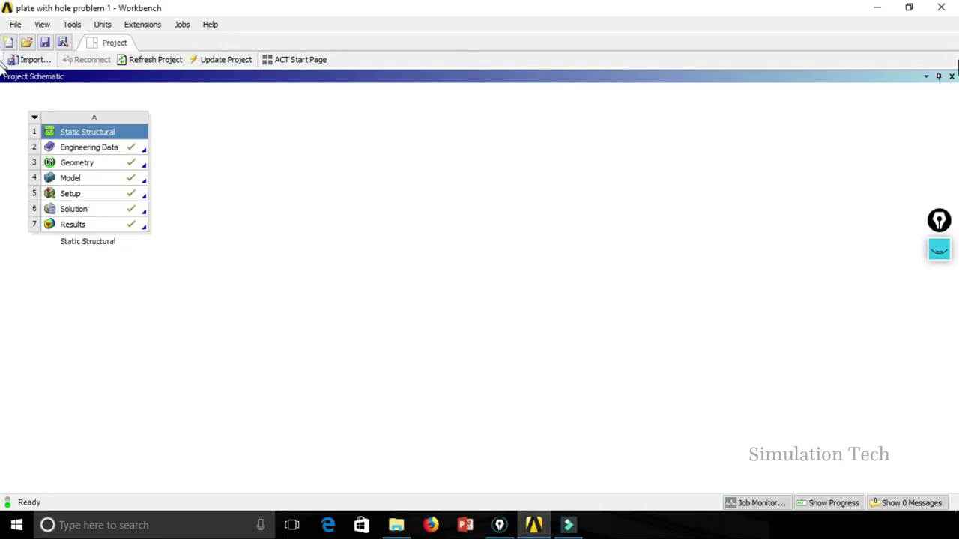
{"action": "left_click", "coordinate": [952, 77]}
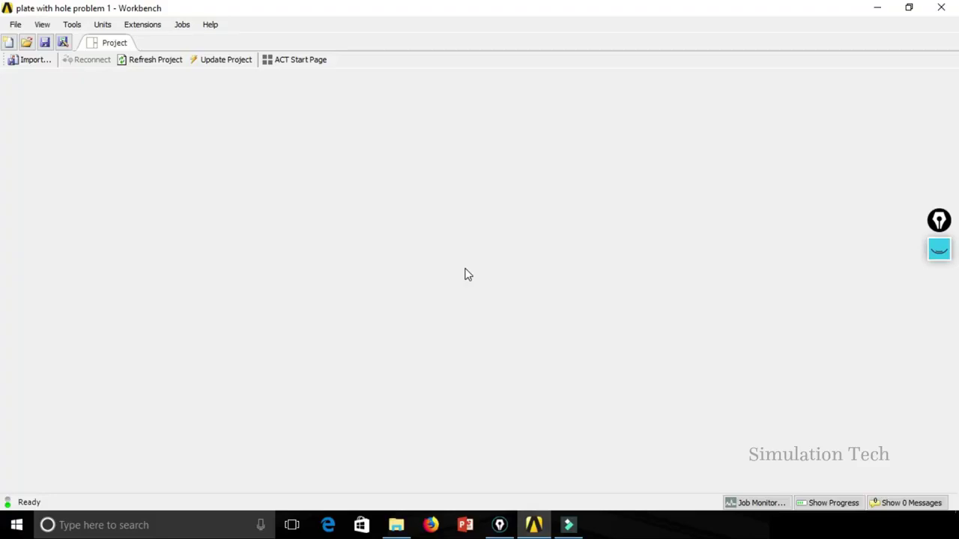
{"action": "left_click", "coordinate": [42, 24]}
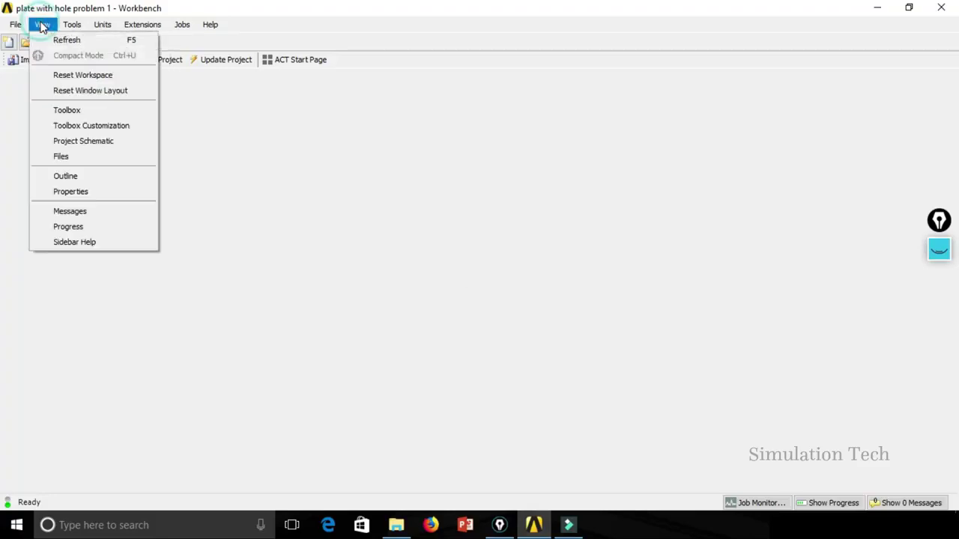
{"action": "left_click", "coordinate": [75, 96]}
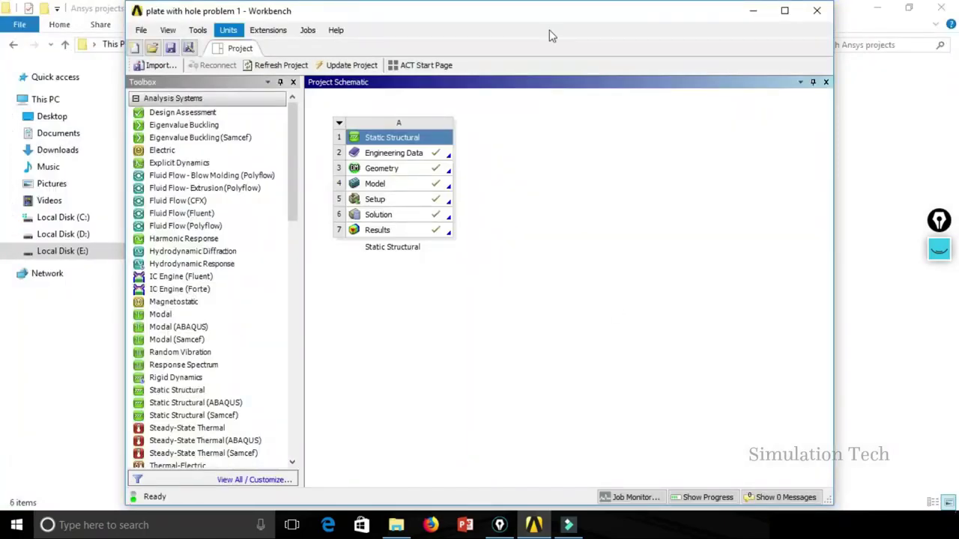
{"action": "left_click", "coordinate": [784, 11]}
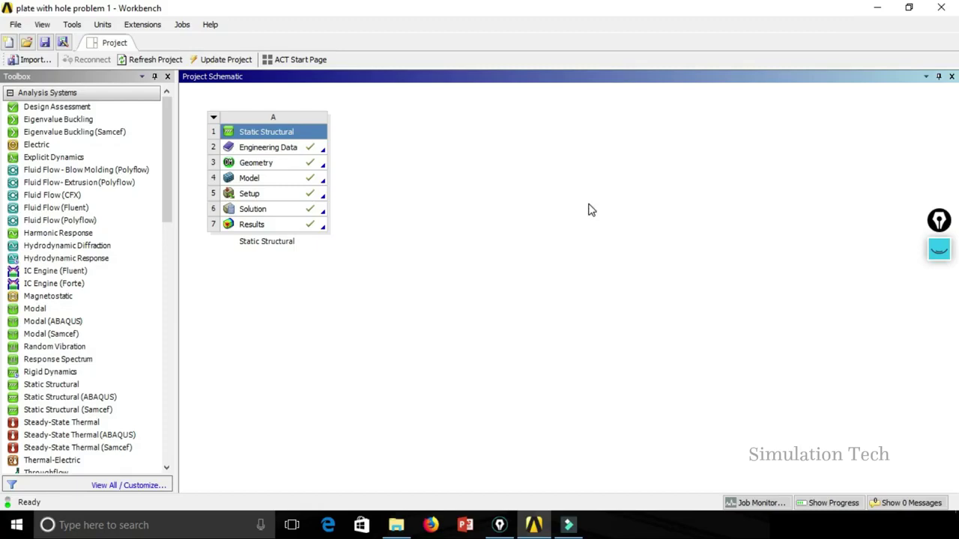
{"action": "left_click", "coordinate": [42, 24]}
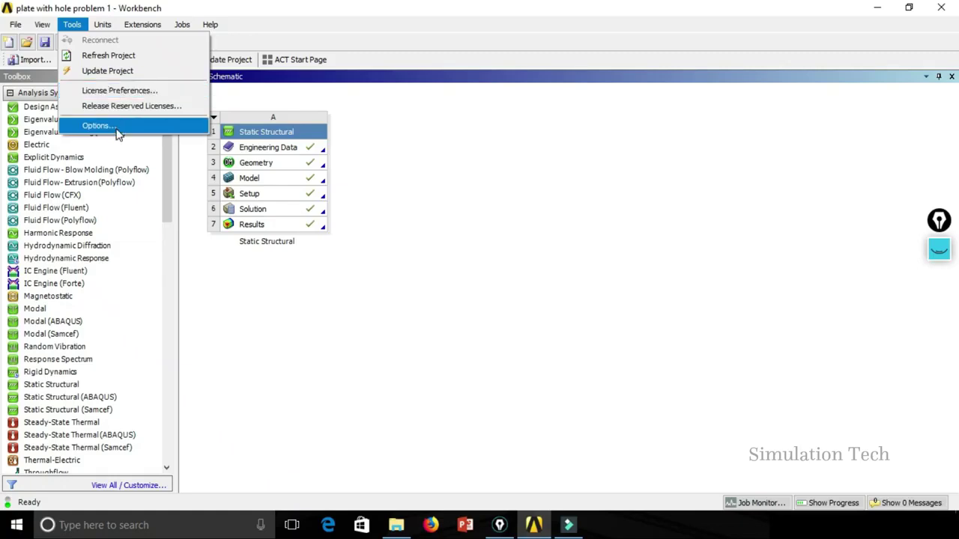
{"action": "left_click", "coordinate": [116, 127]}
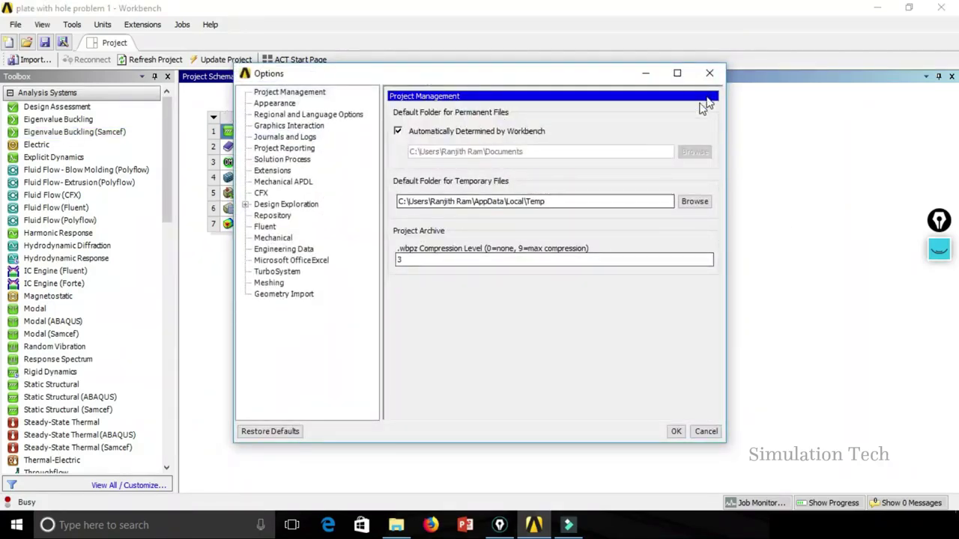
{"action": "left_click", "coordinate": [282, 105]}
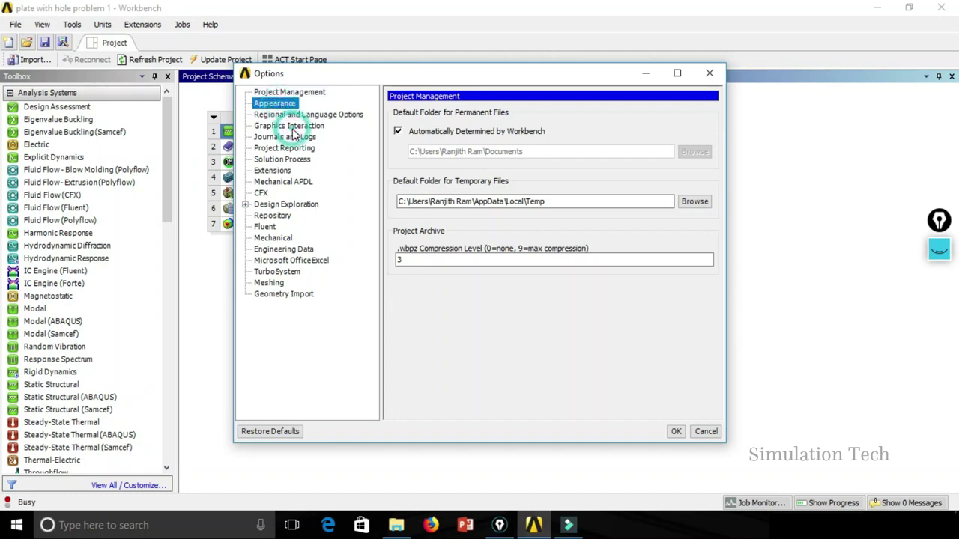
{"action": "left_click", "coordinate": [292, 126]}
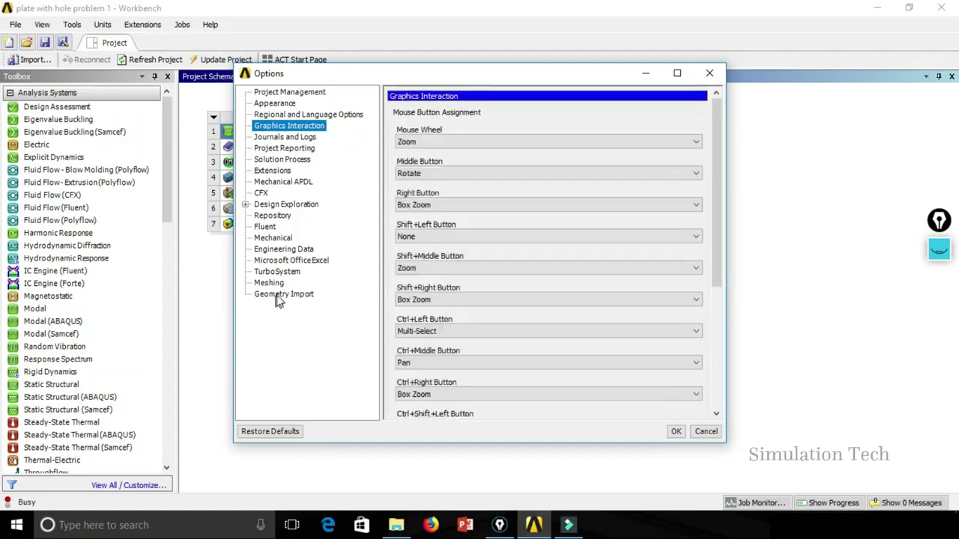
{"action": "left_click", "coordinate": [278, 299]}
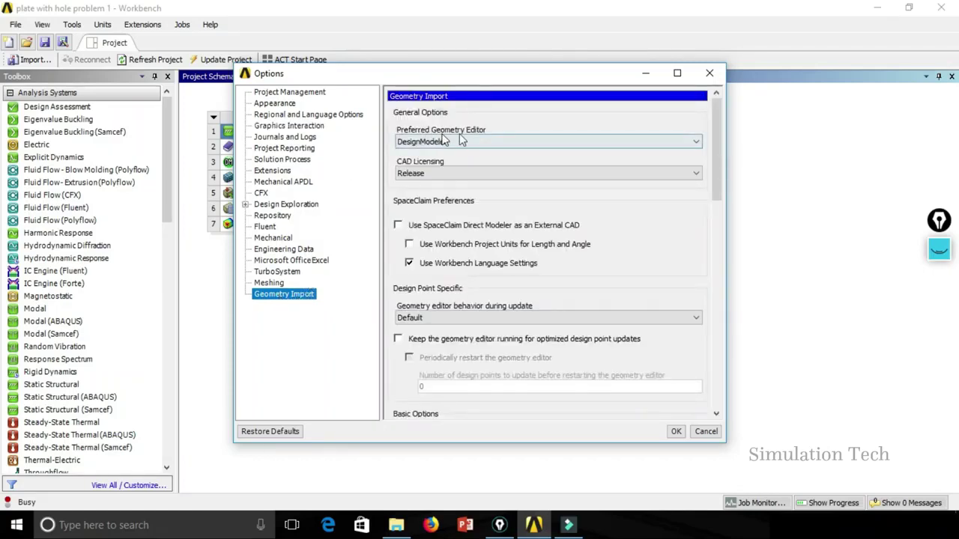
{"action": "left_click", "coordinate": [528, 145]}
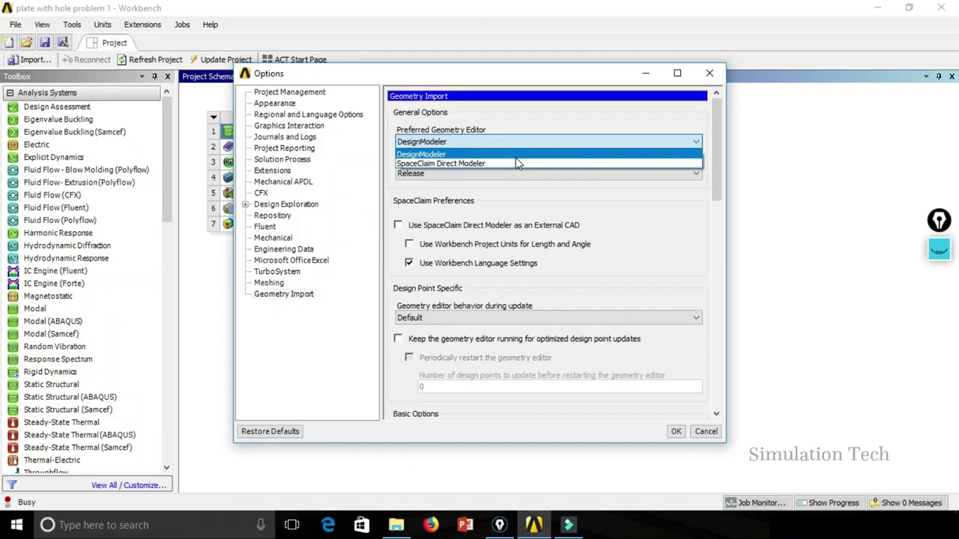
{"action": "left_click", "coordinate": [515, 155]}
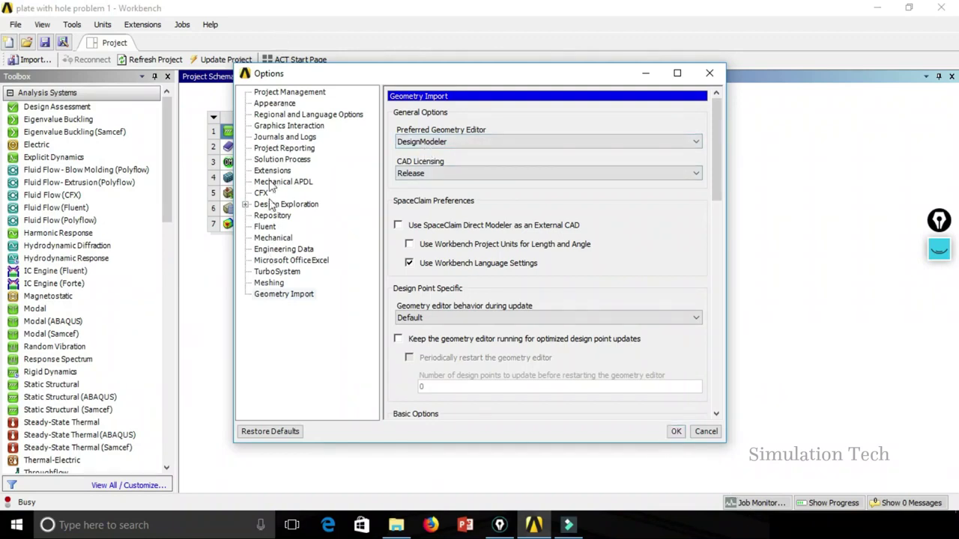
{"action": "left_click", "coordinate": [277, 128]}
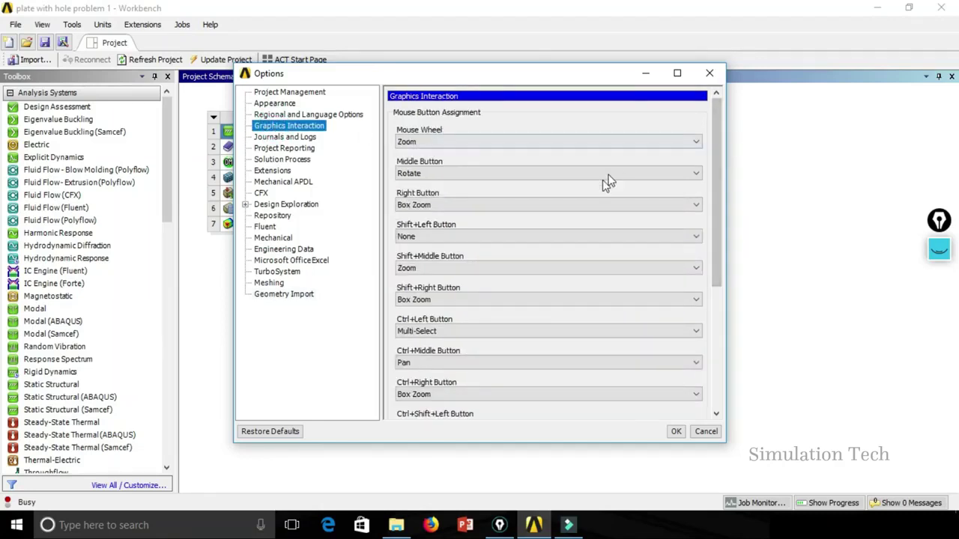
{"action": "mouse_move", "coordinate": [719, 235]}
{"action": "left_mouse_down"}
{"action": "mouse_move", "coordinate": [721, 257]}
{"action": "mouse_move", "coordinate": [624, 337]}
{"action": "left_mouse_up"}
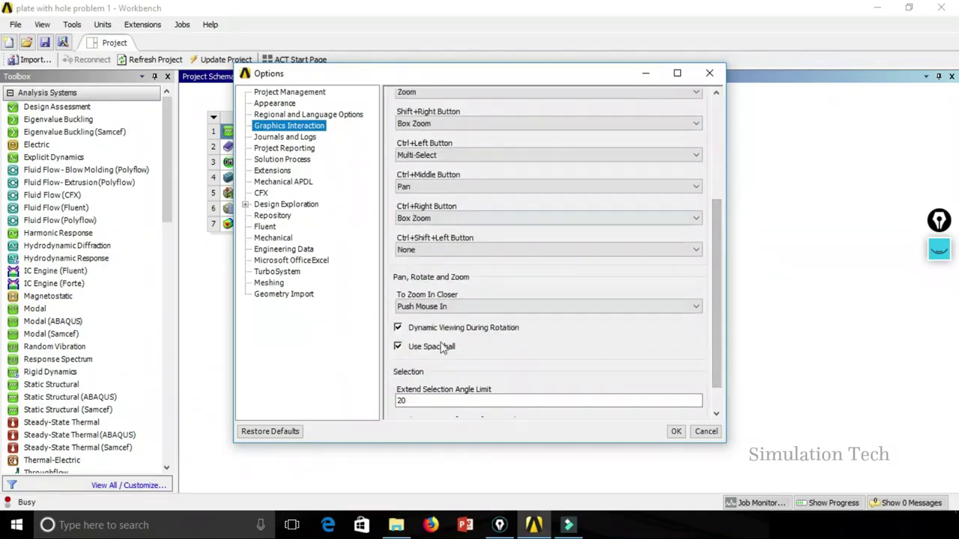
{"action": "left_click", "coordinate": [676, 438]}
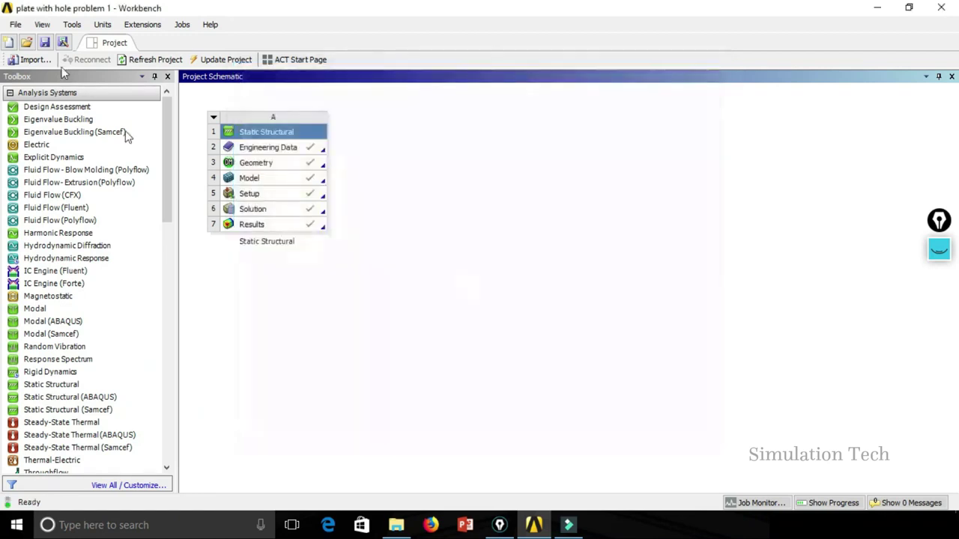
Glance at the Tools menu, then open the Units menu showing Metric (kg,m,s,°C,A,N,V) active
{"action": "left_click", "coordinate": [72, 24]}
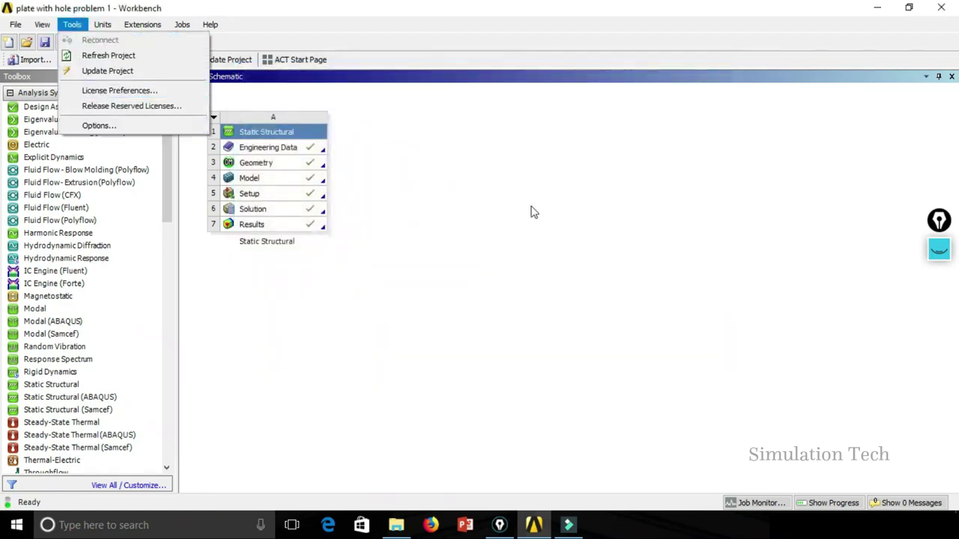
{"action": "left_click", "coordinate": [530, 212]}
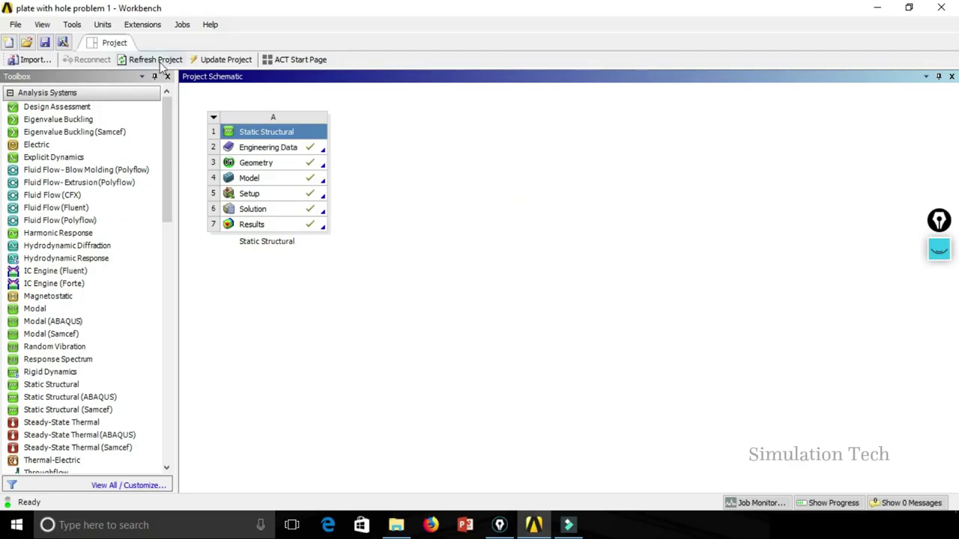
{"action": "left_click", "coordinate": [105, 28]}
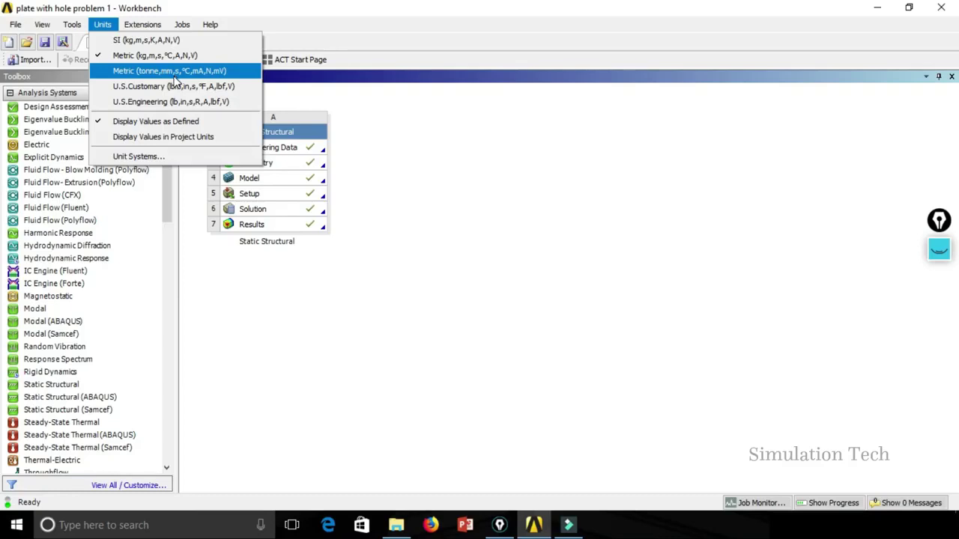
In Unit Systems, view the Metric (tonne, mm, s, °C, mA, N, mV) units, then close the window
{"action": "left_click", "coordinate": [150, 157]}
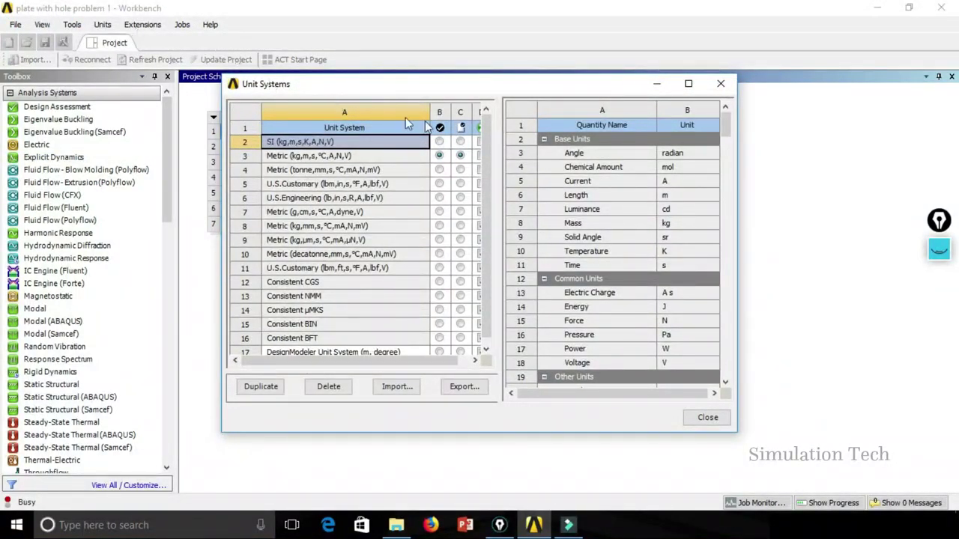
{"action": "left_click_drag", "start_coordinate": [489, 124], "coordinate": [487, 174]}
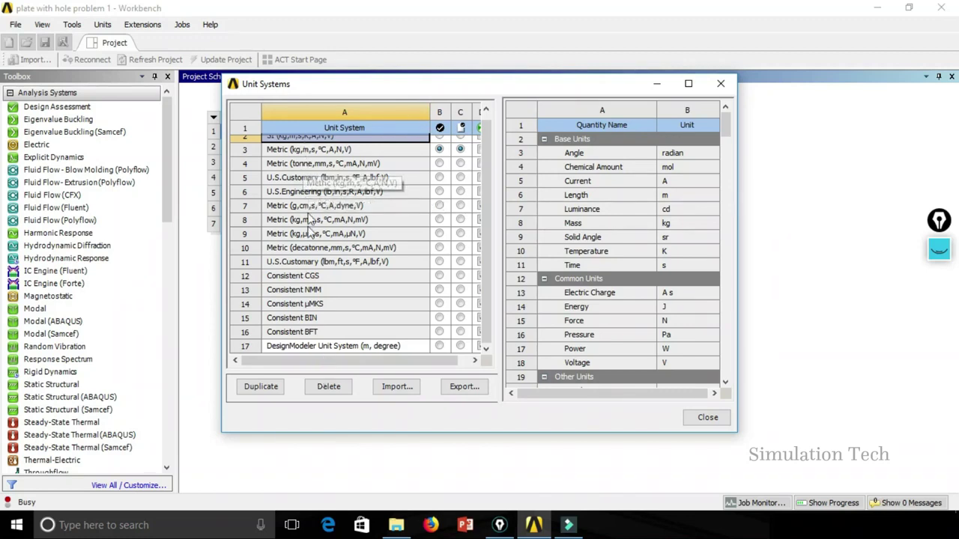
{"action": "left_click", "coordinate": [334, 162]}
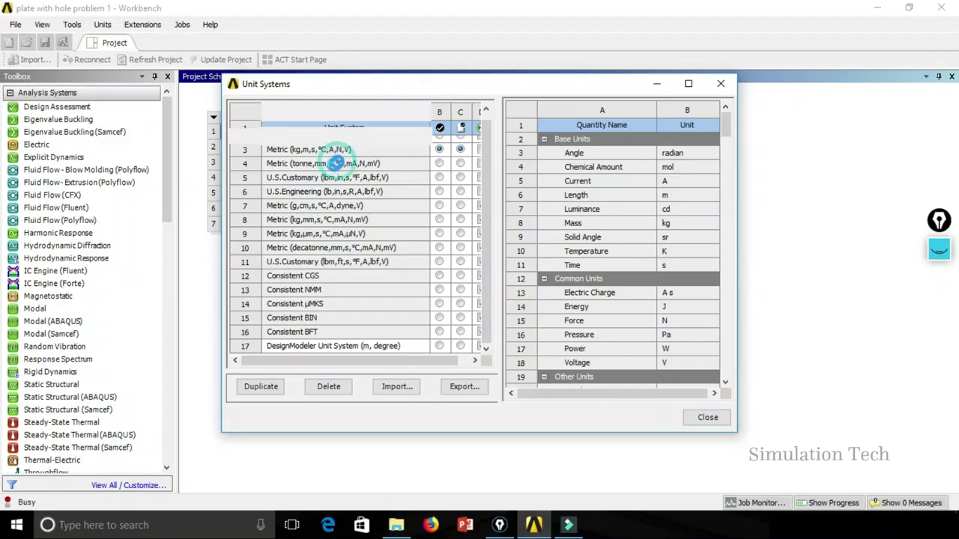
{"action": "left_click", "coordinate": [363, 163]}
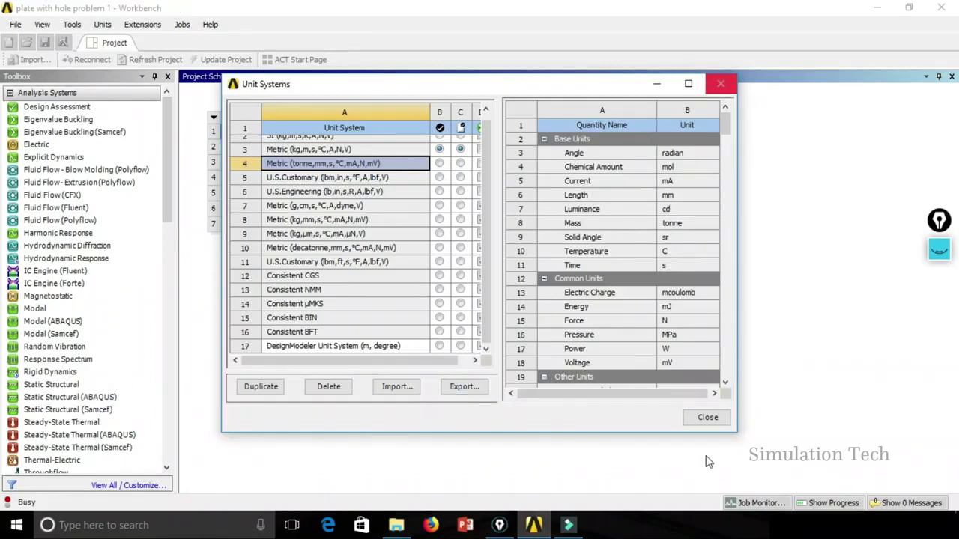
{"action": "left_click", "coordinate": [710, 419]}
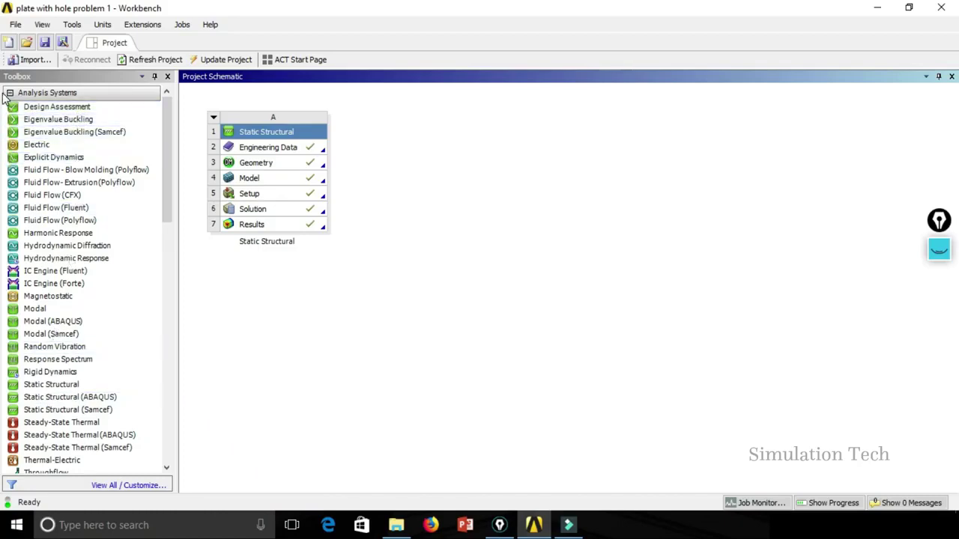
{"action": "left_click", "coordinate": [10, 93]}
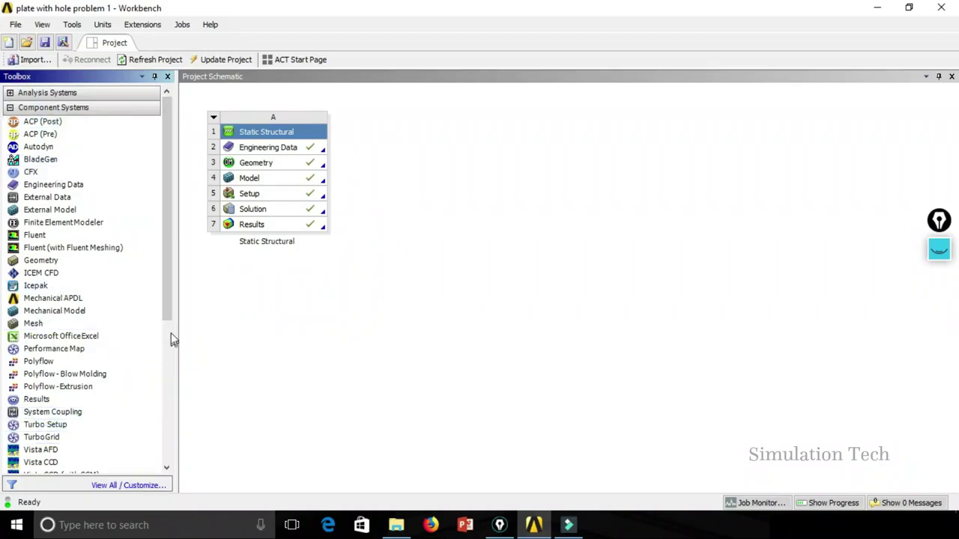
{"action": "mouse_move", "coordinate": [166, 299]}
{"action": "left_mouse_down"}
{"action": "mouse_move", "coordinate": [166, 457]}
{"action": "mouse_move", "coordinate": [184, 278]}
{"action": "left_mouse_up"}
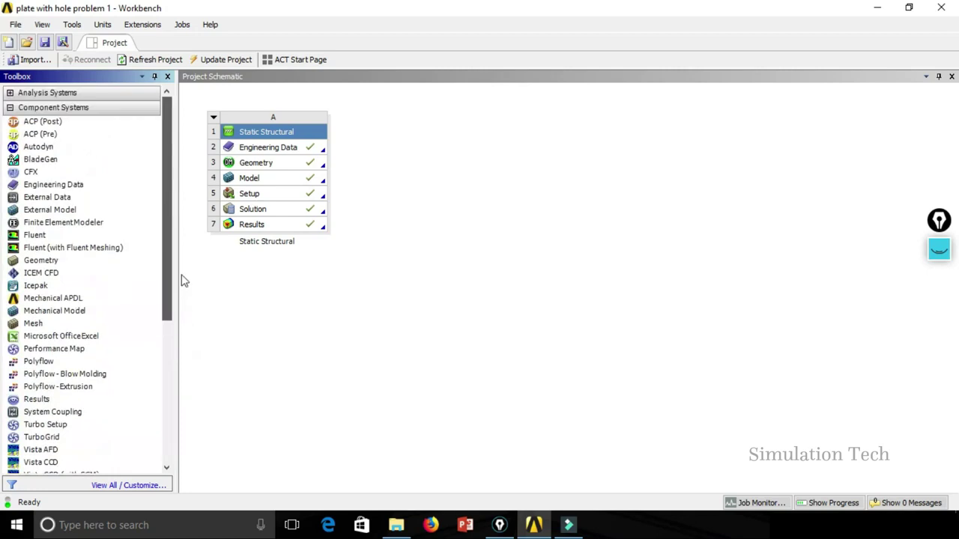
{"action": "left_click", "coordinate": [21, 93]}
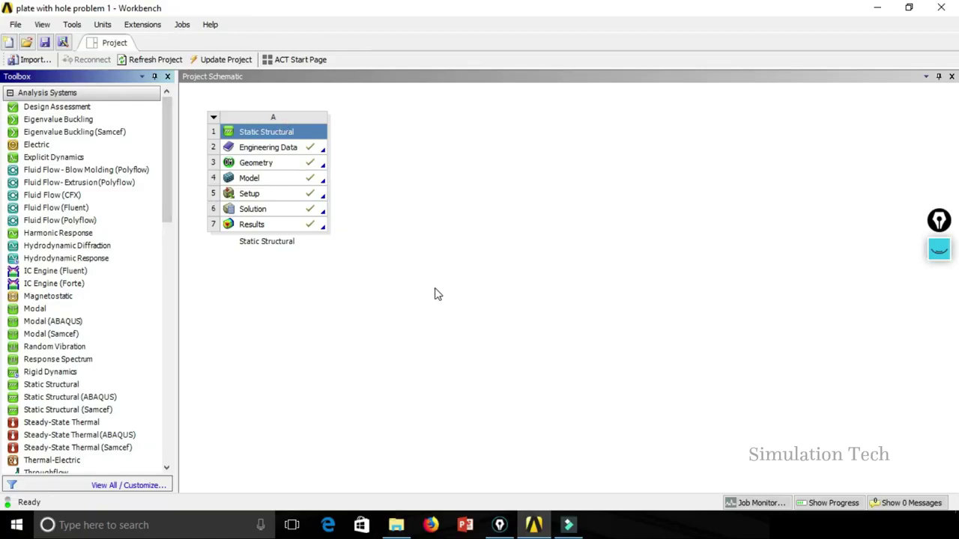
Delete the Static Structural system via its context menu and confirm the deletion
{"action": "left_click", "coordinate": [215, 121]}
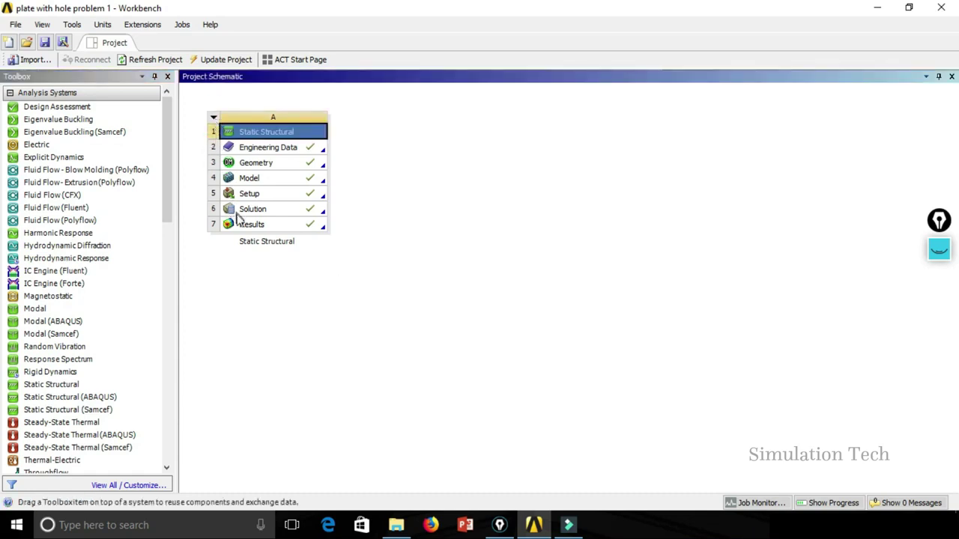
{"action": "right_click", "coordinate": [248, 260]}
{"action": "left_click", "coordinate": [255, 219]}
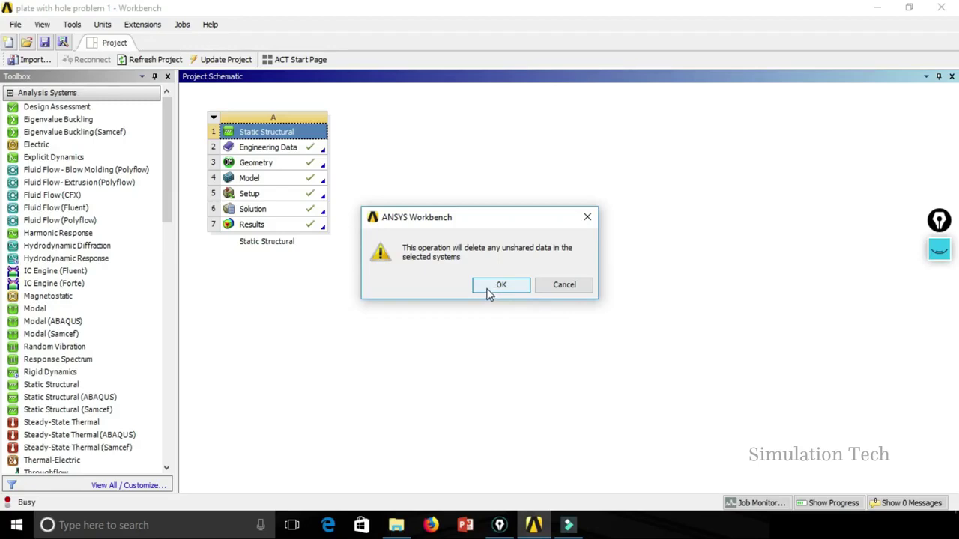
{"action": "left_click", "coordinate": [503, 289]}
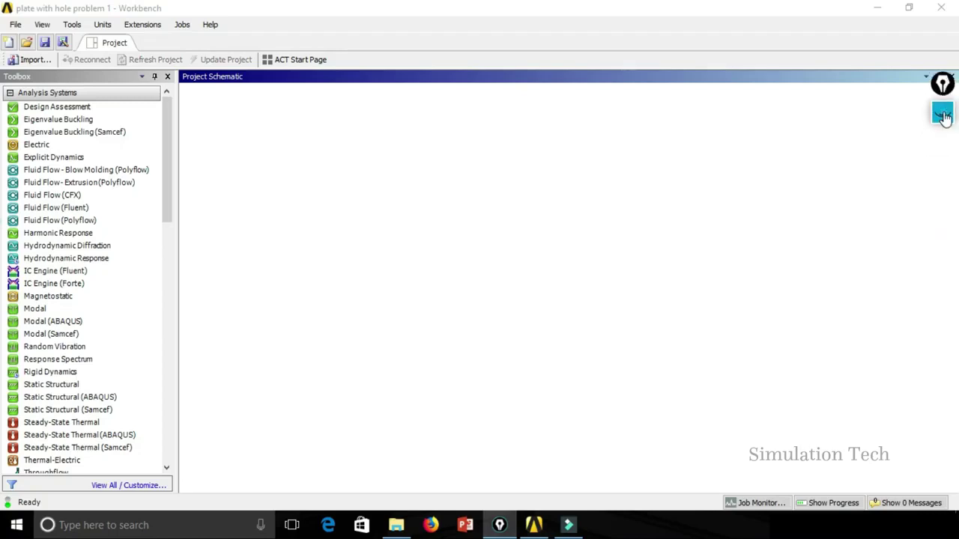
Add a black 'Engineering Analysis' text annotation near the top centre of the schematic
{"action": "left_click", "coordinate": [944, 119]}
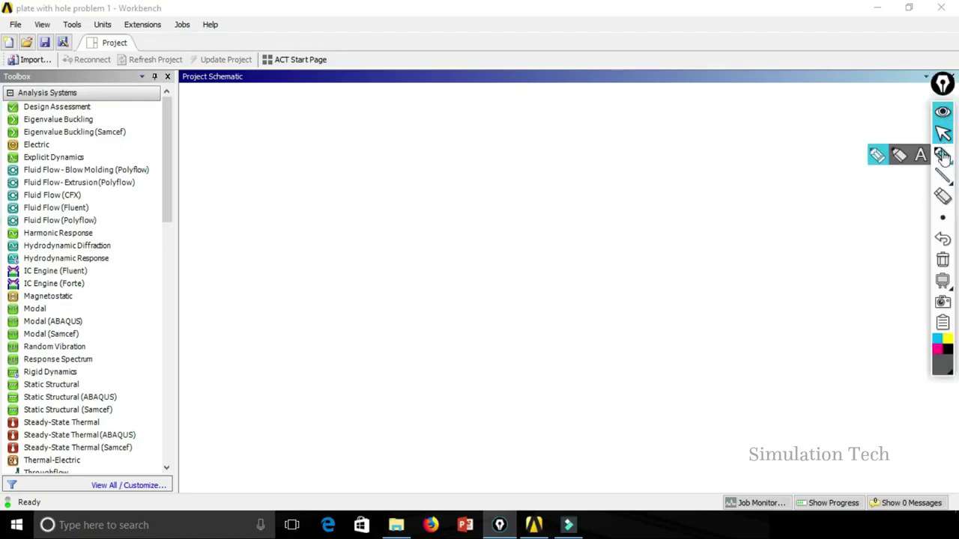
{"action": "left_click", "coordinate": [942, 155]}
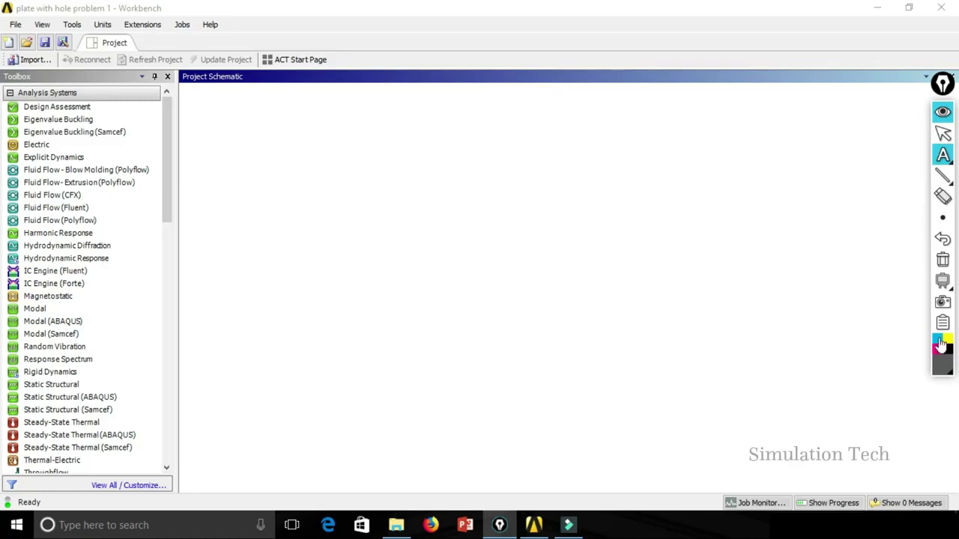
{"action": "left_click", "coordinate": [492, 131]}
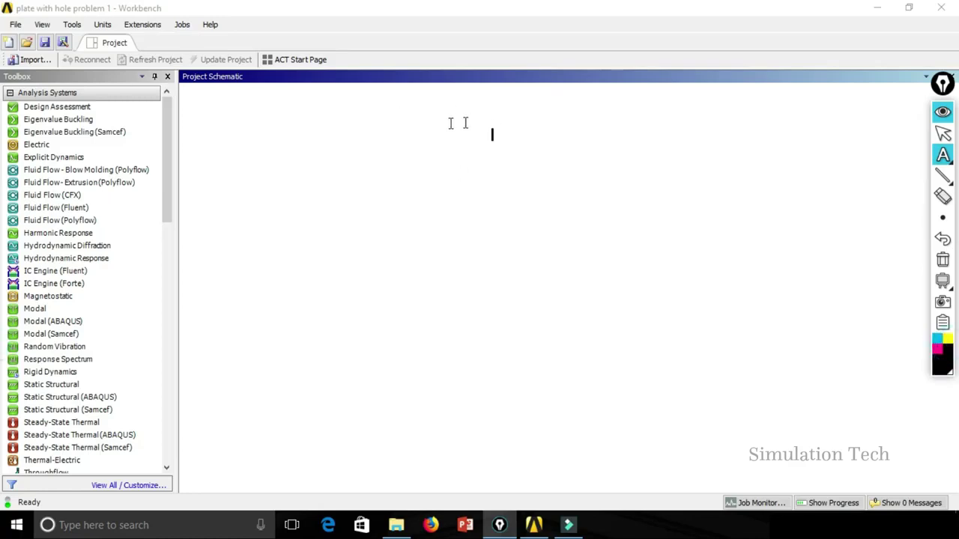
{"action": "left_click", "coordinate": [452, 117]}
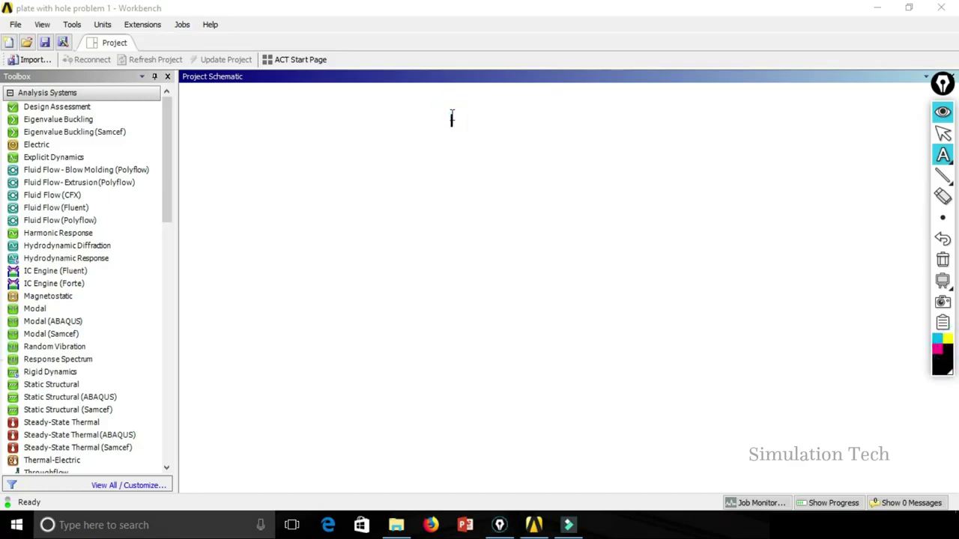
{"action": "type", "text": "Engineering Analysis"}
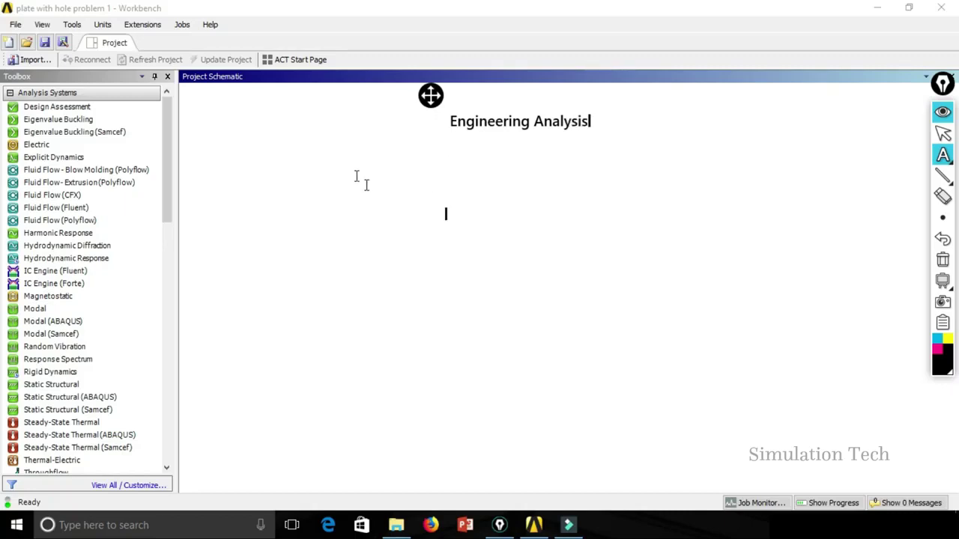
Add a magenta 'Structural Analysis' label under the title's left branch
{"action": "left_click", "coordinate": [942, 178]}
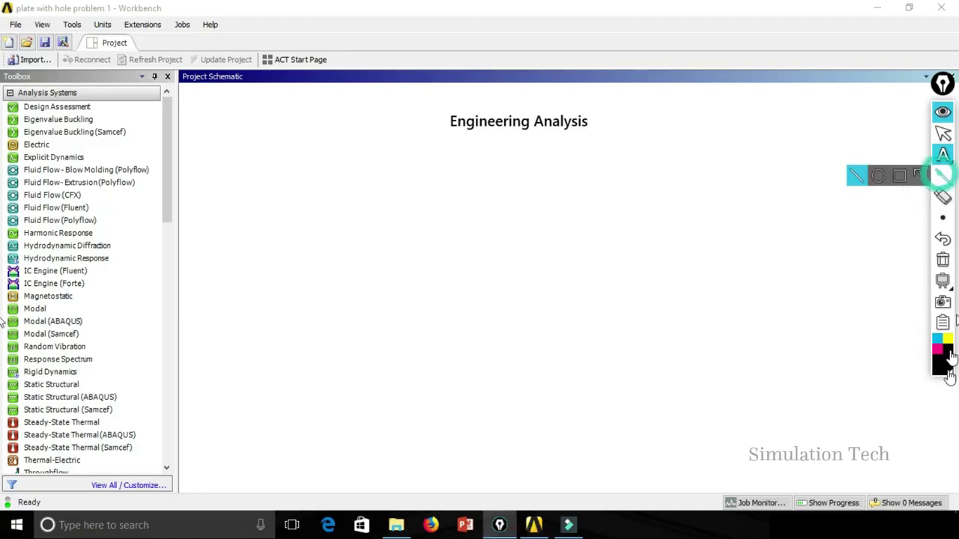
{"action": "left_click", "coordinate": [938, 339]}
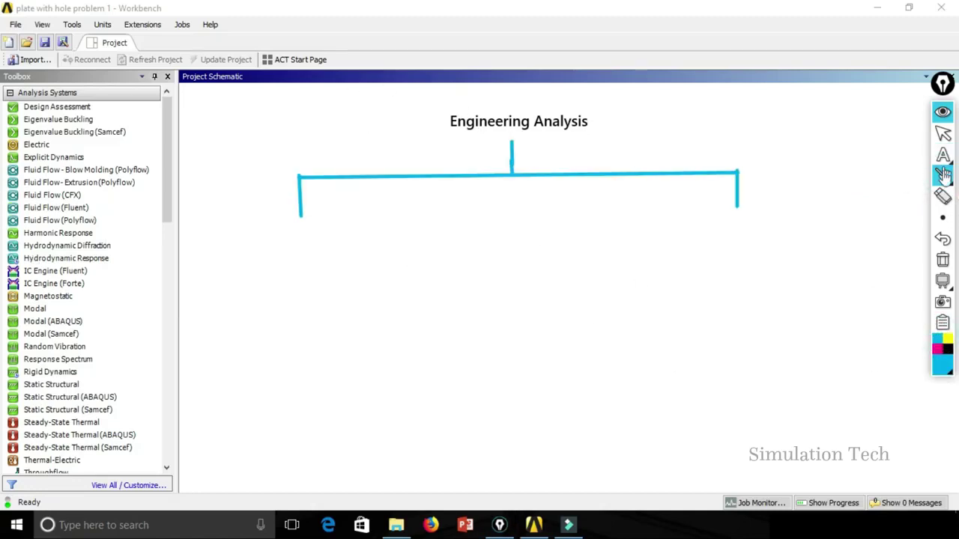
{"action": "left_click", "coordinate": [935, 350]}
{"action": "mouse_move", "coordinate": [944, 154]}
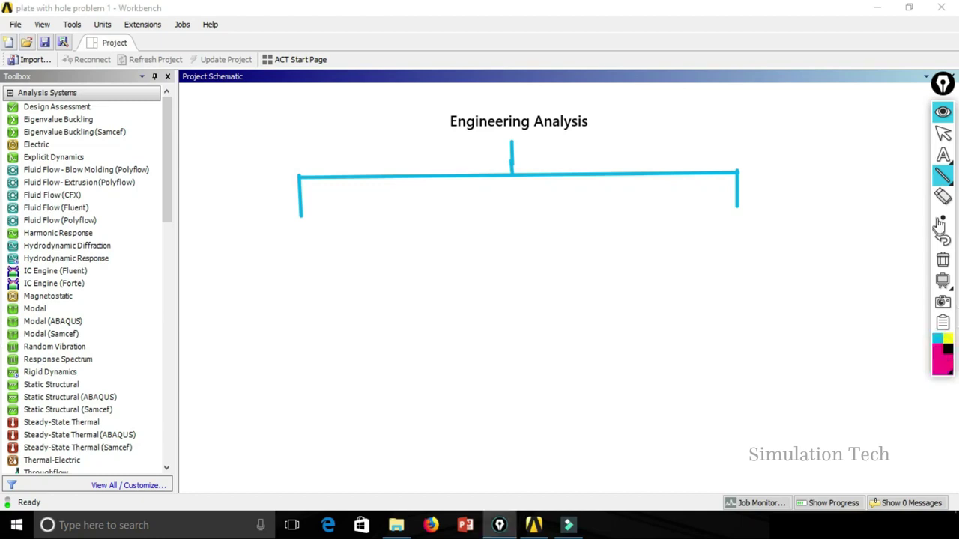
{"action": "left_click", "coordinate": [944, 156]}
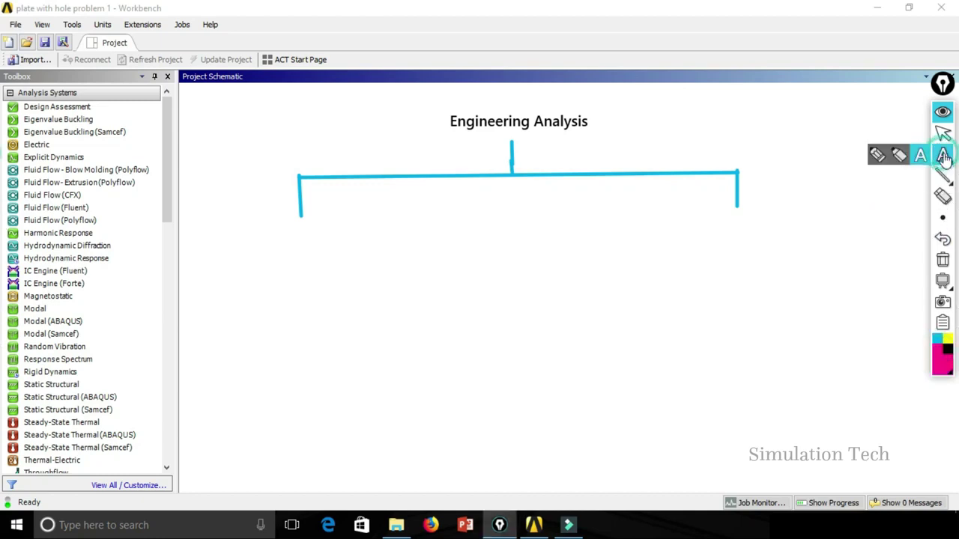
{"action": "left_click", "coordinate": [243, 236]}
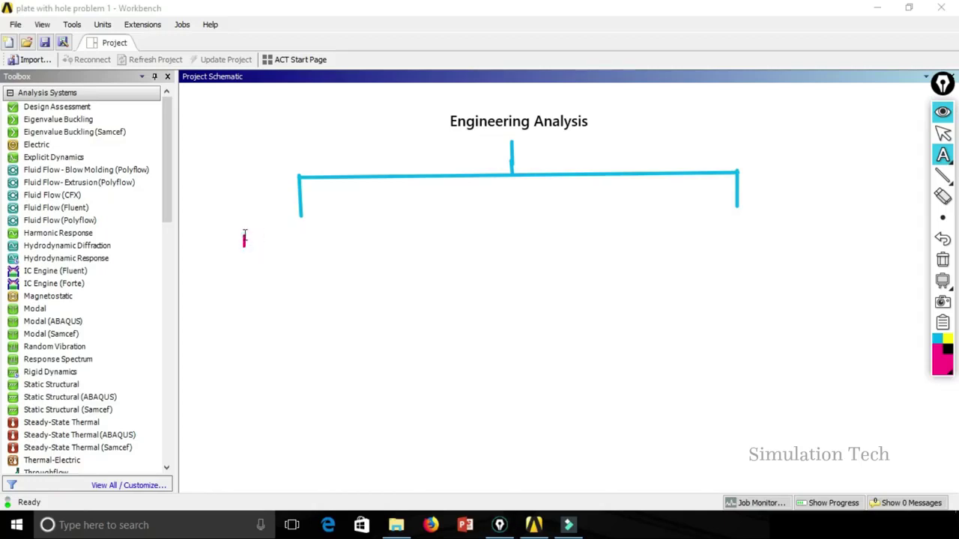
{"action": "type", "text": "Str"}
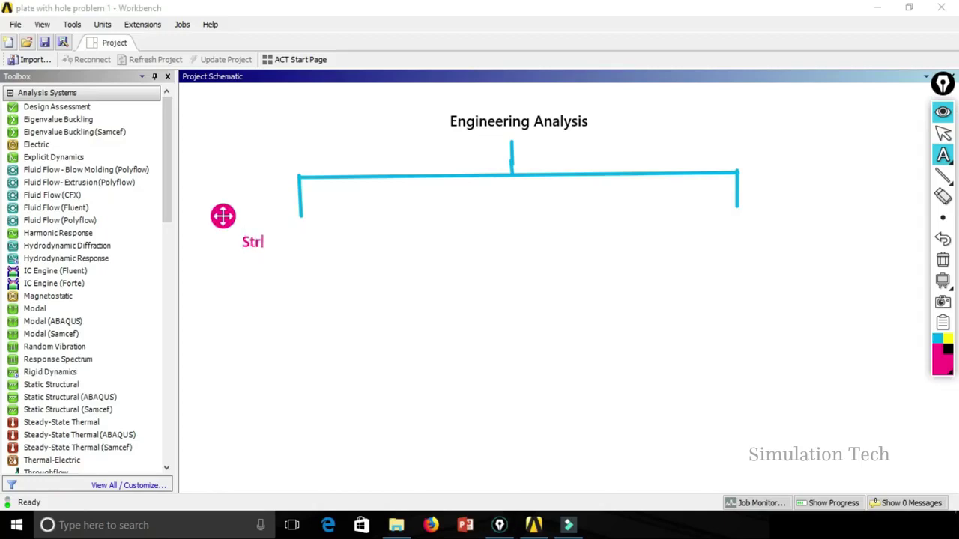
{"action": "type", "text": "uctural"}
{"action": "type", "text": " Analysis"}
{"action": "left_click", "coordinate": [650, 249]}
Add a magenta 'Thermal Analysis' label under the title's right branch
{"action": "left_click", "coordinate": [695, 230]}
{"action": "left_click", "coordinate": [686, 231]}
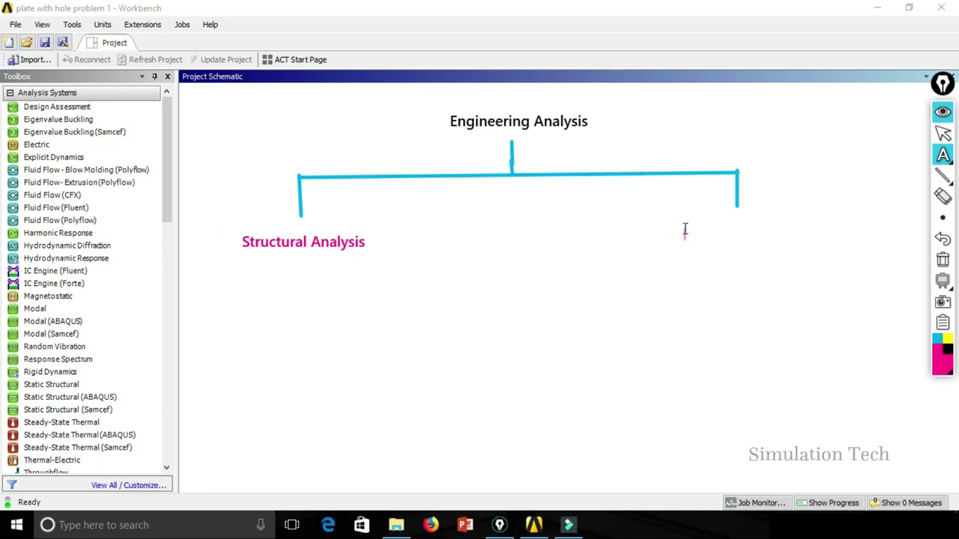
{"action": "type", "text": "Tghe"}
{"action": "key", "text": "BackSpace"}
{"action": "key", "text": "BackSpace"}
{"action": "type", "text": "herm"}
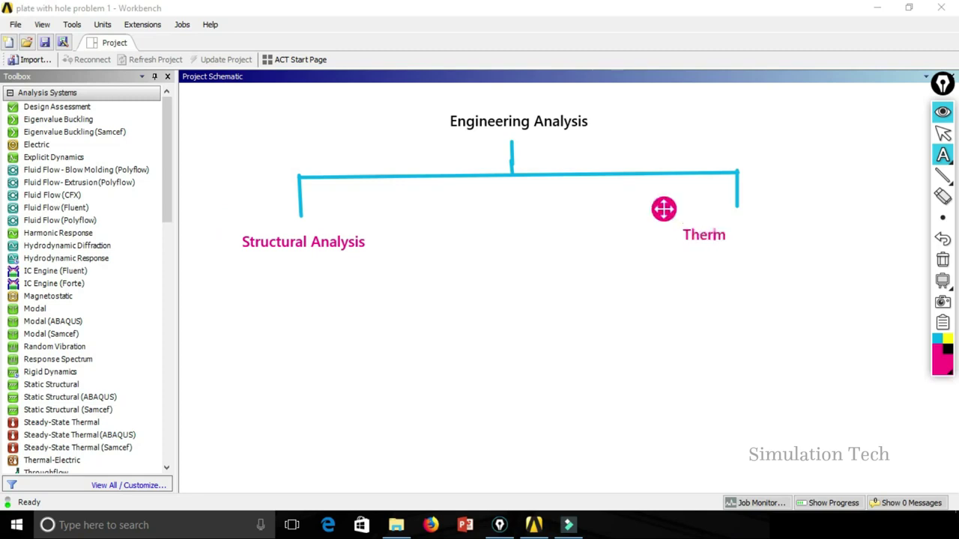
{"action": "type", "text": "al Anal"}
{"action": "type", "text": "ysis"}
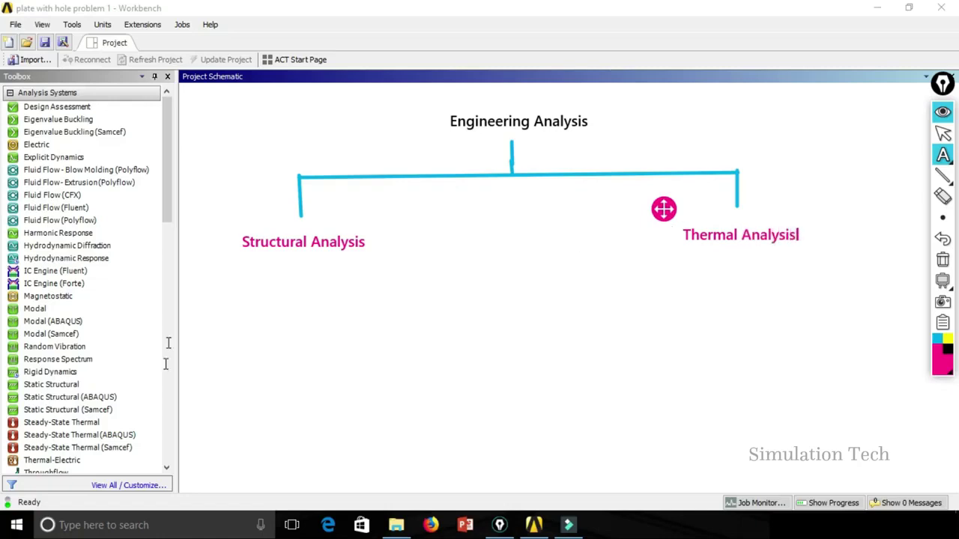
{"action": "left_click", "coordinate": [326, 307]}
{"action": "left_click", "coordinate": [289, 278]}
{"action": "left_click", "coordinate": [942, 174]}
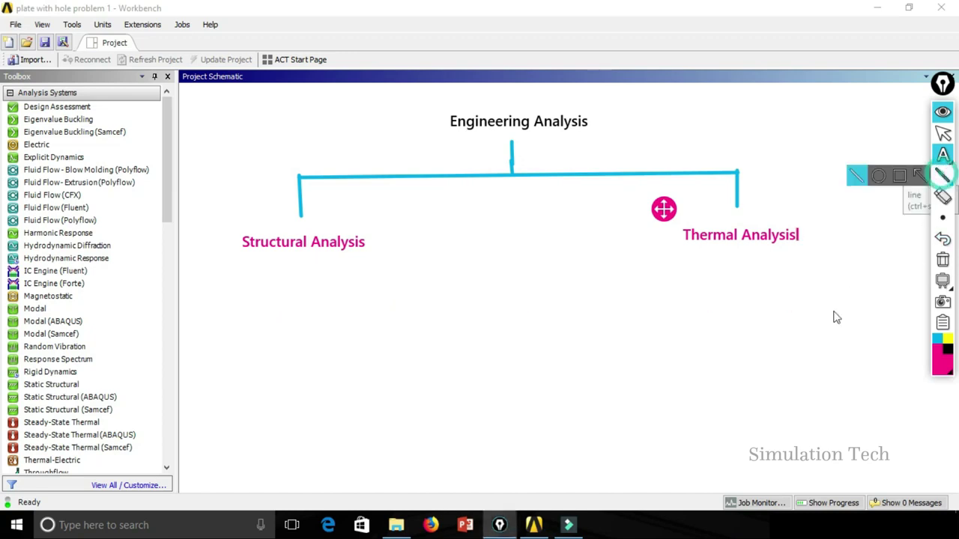
Draw a black bracket below Thermal Analysis and label its left end 'Steady State Thermal'
{"action": "left_click", "coordinate": [948, 351]}
{"action": "left_click_drag", "start_coordinate": [740, 262], "coordinate": [884, 339]}
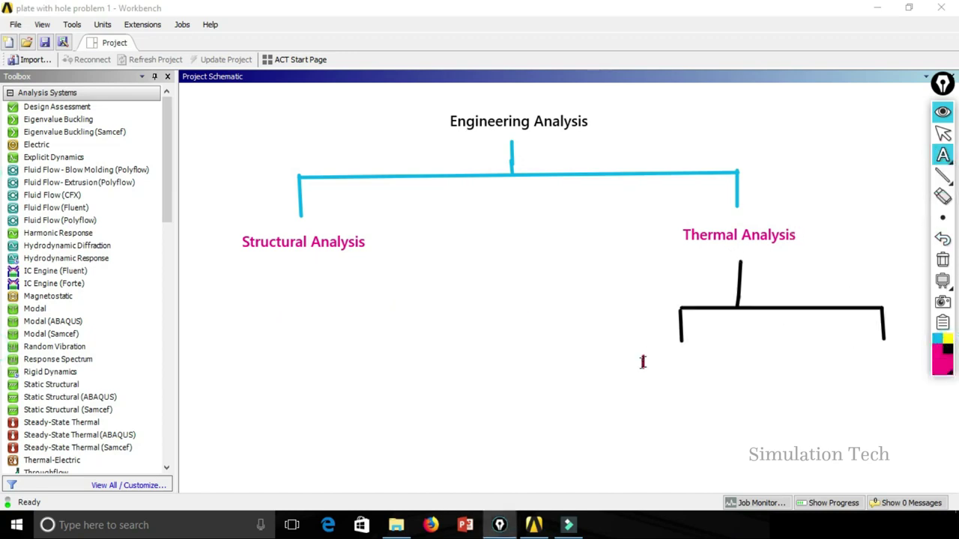
{"action": "left_click", "coordinate": [641, 364]}
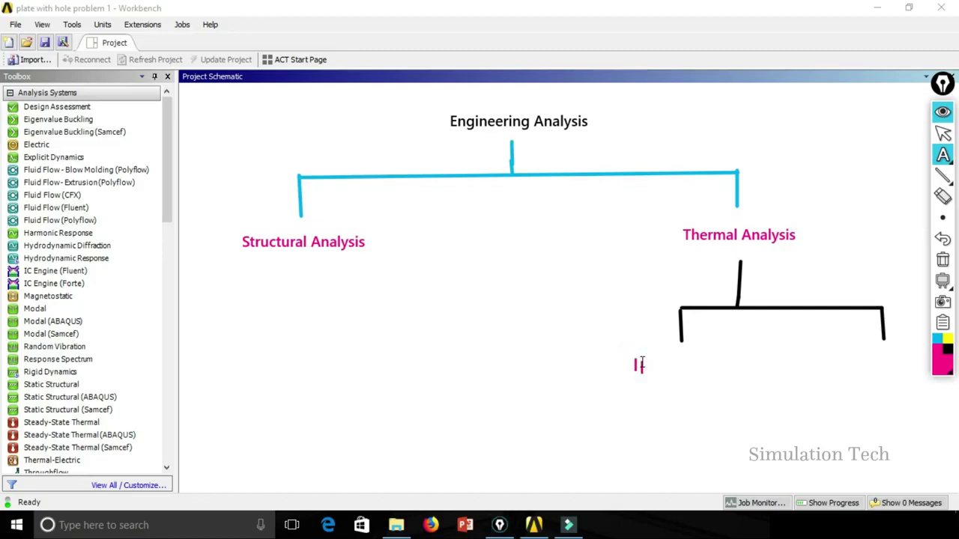
{"action": "type", "text": "S"}
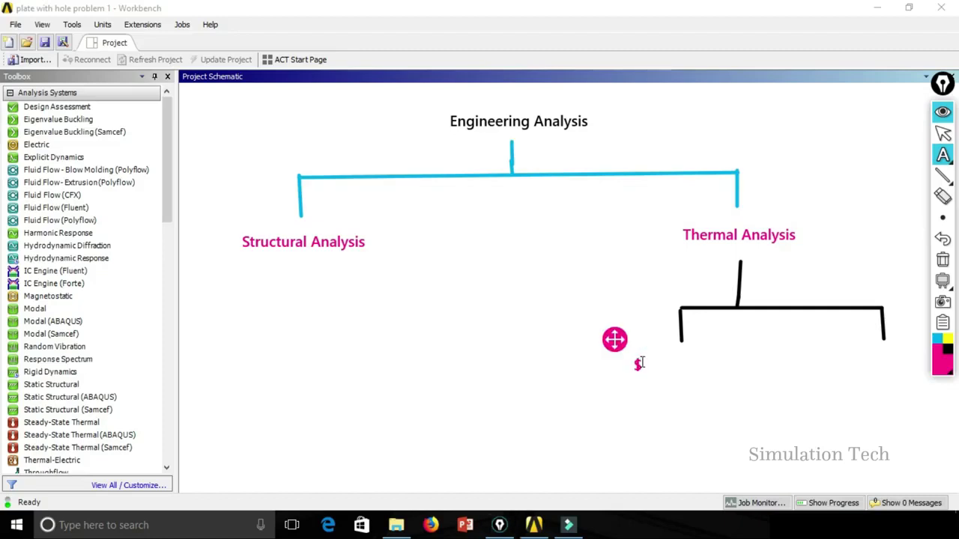
{"action": "type", "text": "teady S"}
{"action": "type", "text": "tate "}
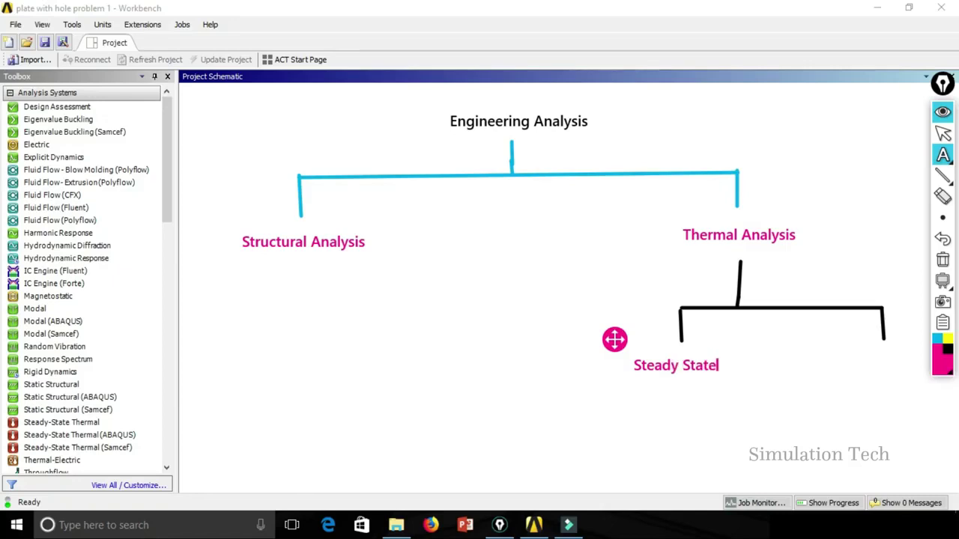
{"action": "type", "text": "Thermal"}
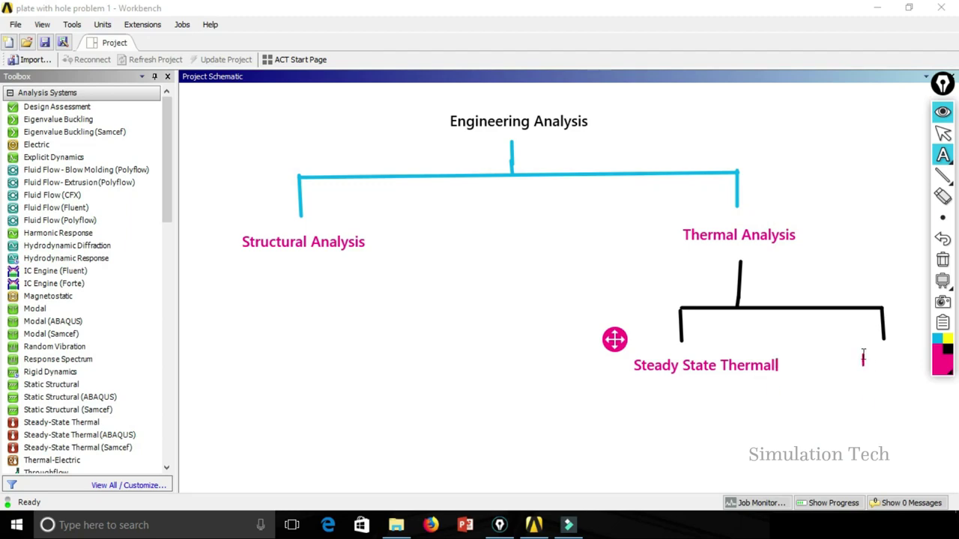
Add the 'Transiant Thermal' label beside Steady State Thermal
{"action": "left_click", "coordinate": [860, 357]}
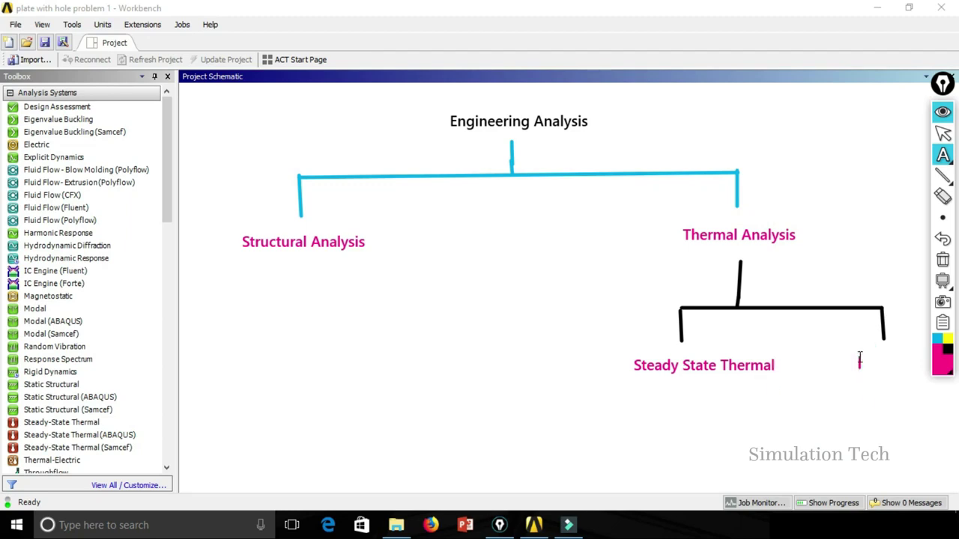
{"action": "left_click", "coordinate": [859, 357]}
{"action": "type", "text": "Transiant Th"}
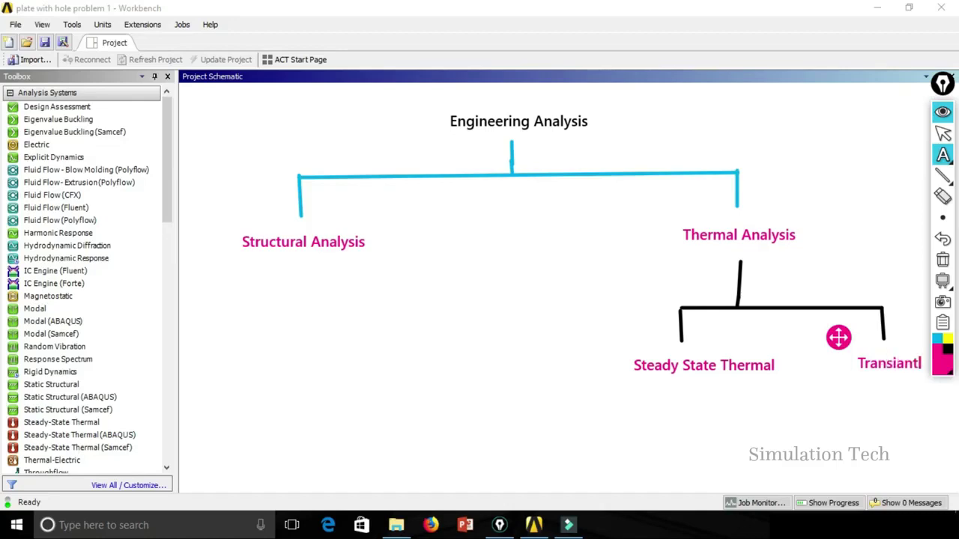
{"action": "type", "text": "ermall"}
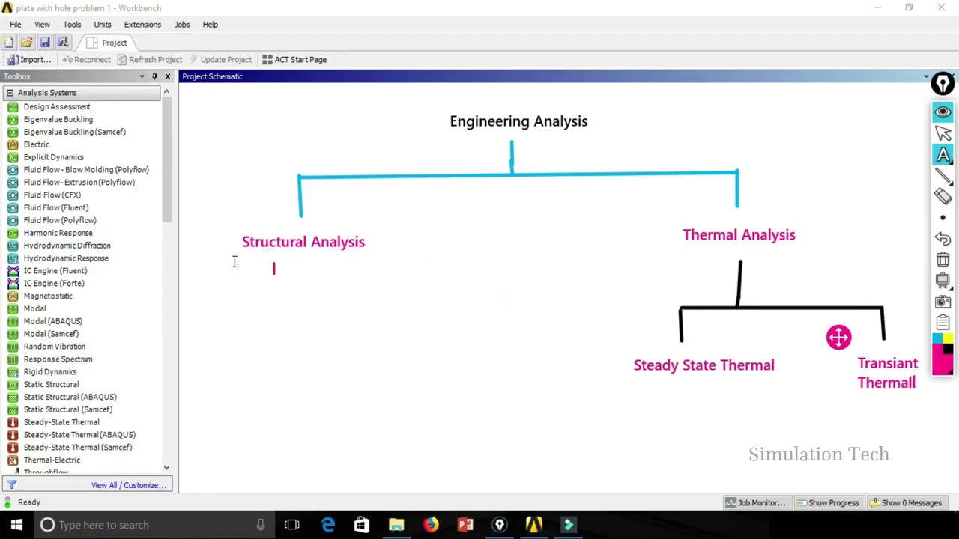
{"action": "left_click", "coordinate": [943, 175]}
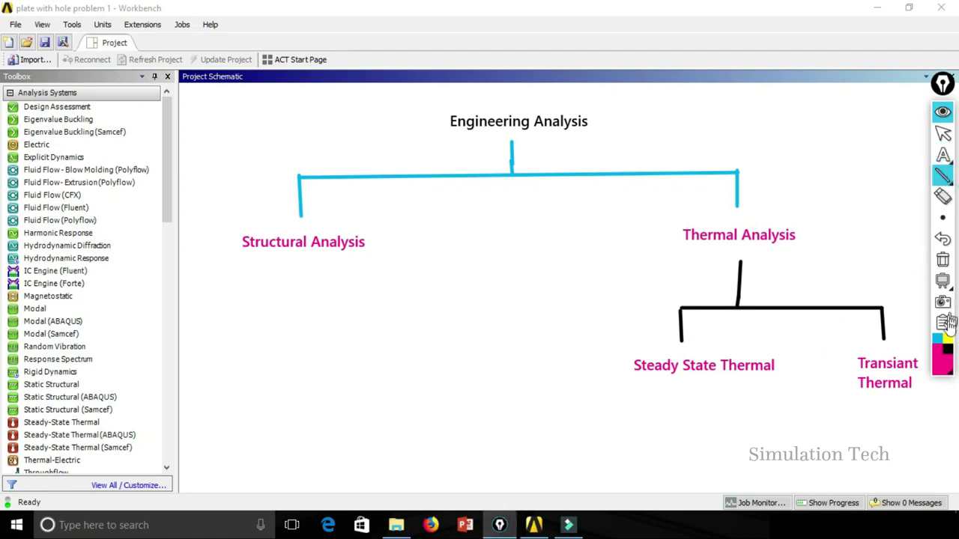
Draw a black stem under Structural Analysis and add a green 'Static Analysis' label
{"action": "left_click", "coordinate": [948, 349]}
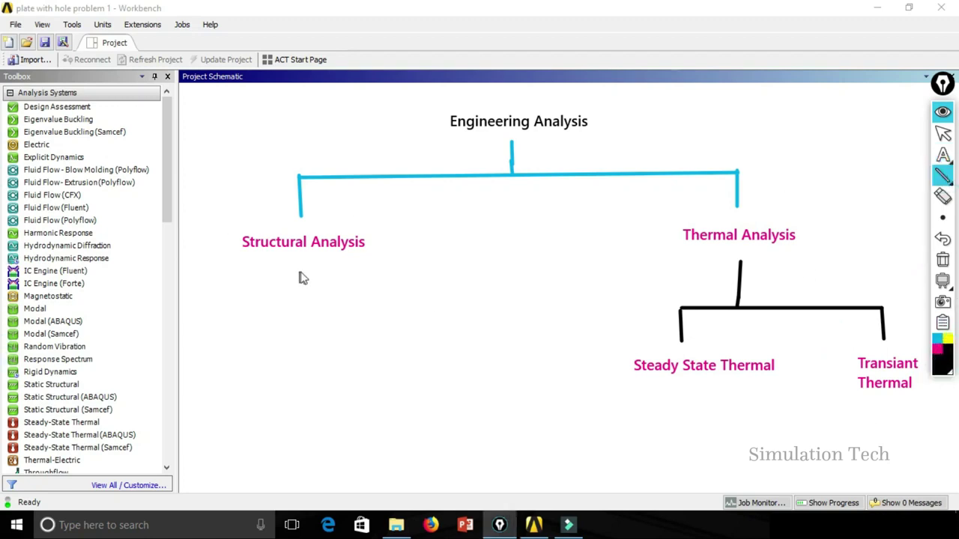
{"action": "left_click_drag", "start_coordinate": [300, 266], "coordinate": [301, 297]}
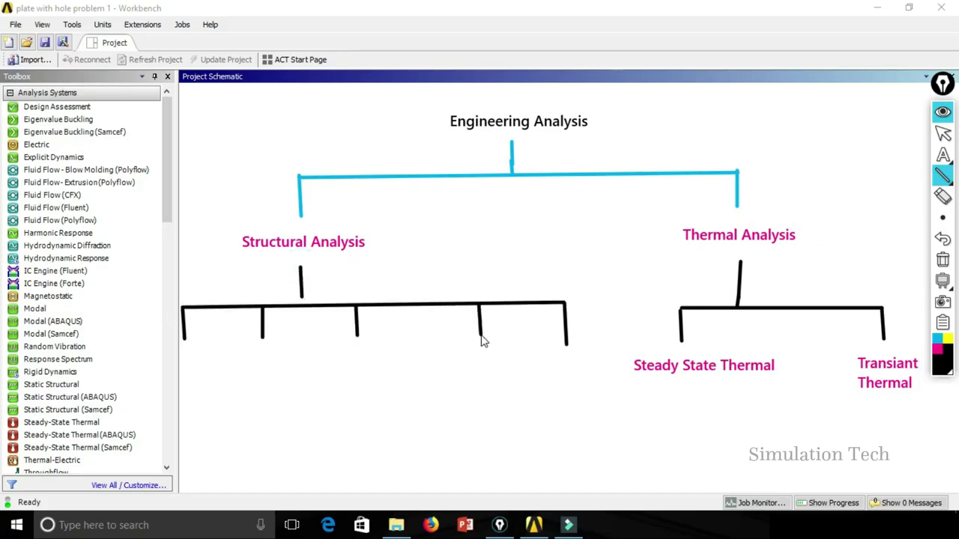
{"action": "left_click", "coordinate": [944, 152]}
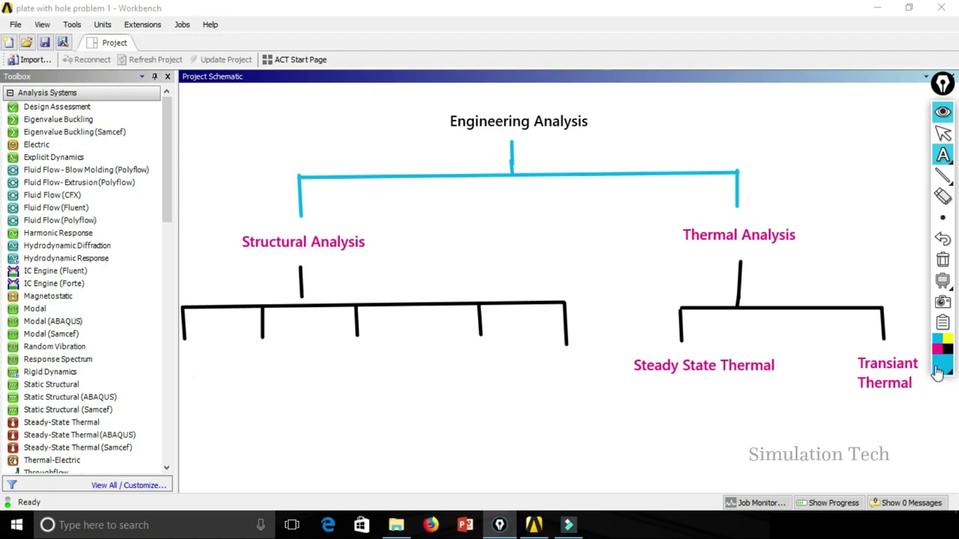
{"action": "left_click", "coordinate": [938, 373]}
{"action": "left_click", "coordinate": [893, 214]}
{"action": "left_click", "coordinate": [143, 358]}
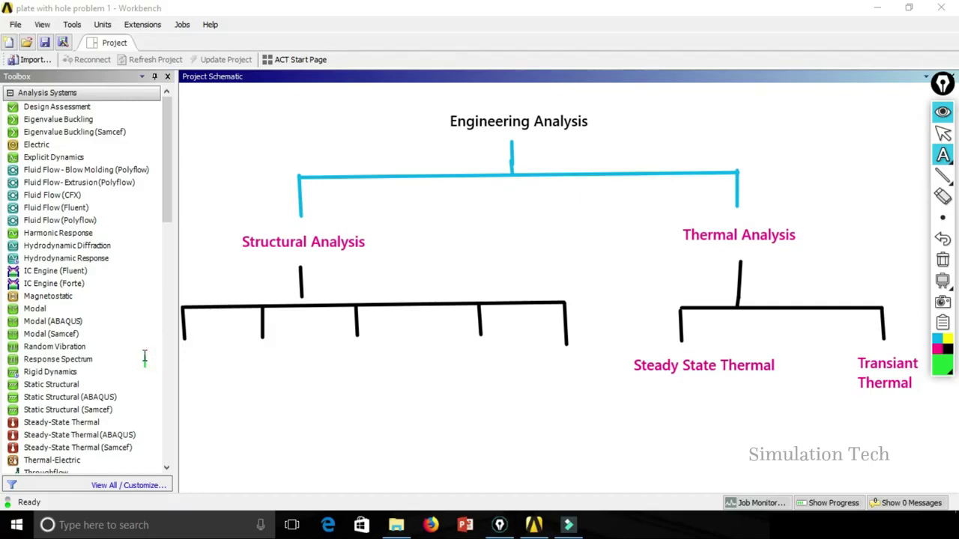
{"action": "type", "text": "Stati"}
{"action": "type", "text": "c St"}
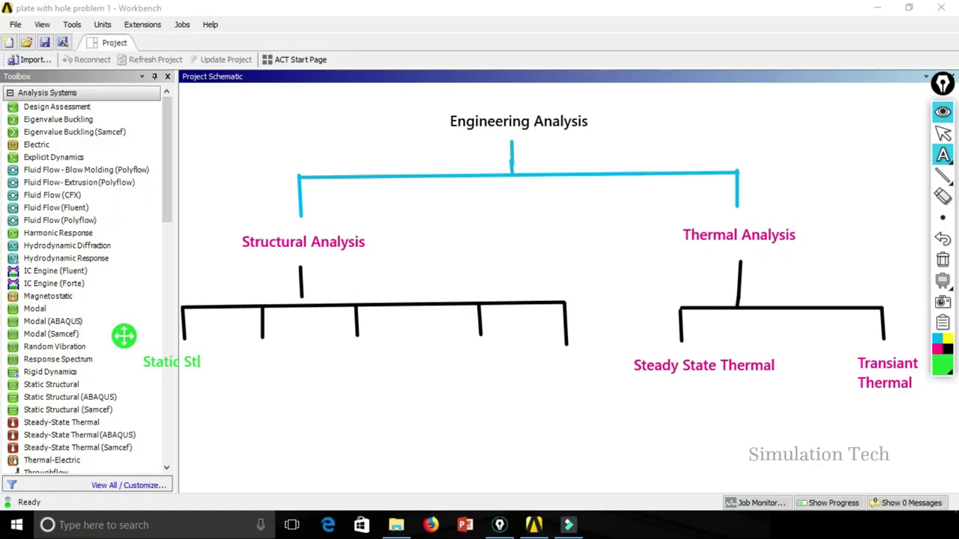
{"action": "key", "text": "BackSpace"}
{"action": "key", "text": "BackSpace"}
{"action": "key", "text": "BackSpace"}
{"action": "type", "text": "ns"}
{"action": "key", "text": "BackSpace"}
{"action": "type", "text": "And"}
{"action": "type", "text": "ysis"}
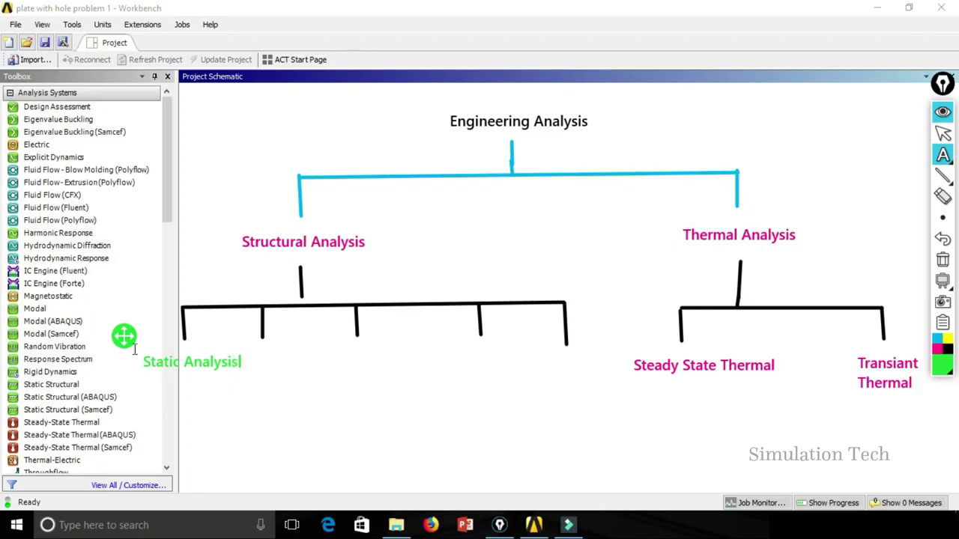
{"action": "left_click", "coordinate": [328, 398]}
{"action": "left_click", "coordinate": [254, 361]}
Add green labels Dynamic, Spectrum, Buckling and Explicit along the remaining branches
{"action": "left_click", "coordinate": [253, 360]}
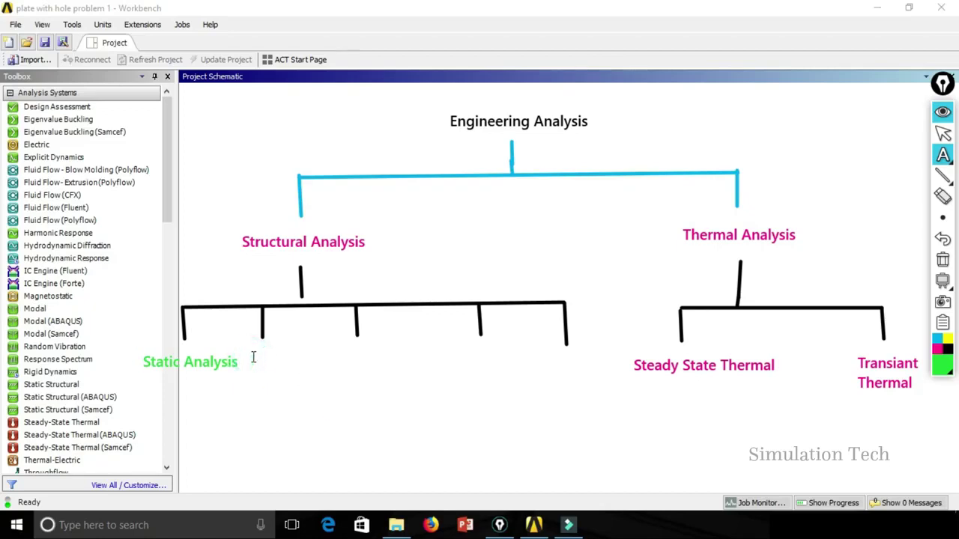
{"action": "type", "text": "Dybn"}
{"action": "key", "text": "BackSpace"}
{"action": "key", "text": "BackSpace"}
{"action": "type", "text": "namic"}
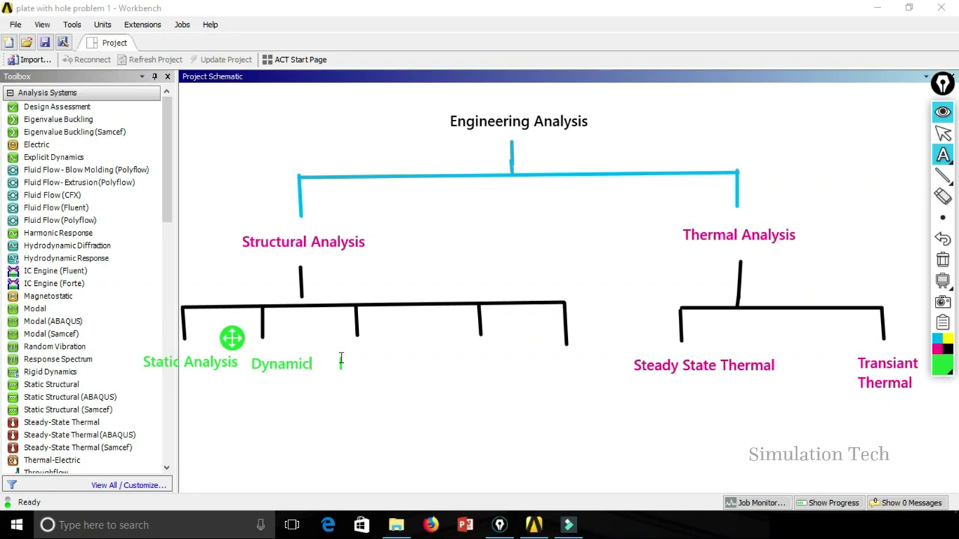
{"action": "left_click", "coordinate": [341, 359]}
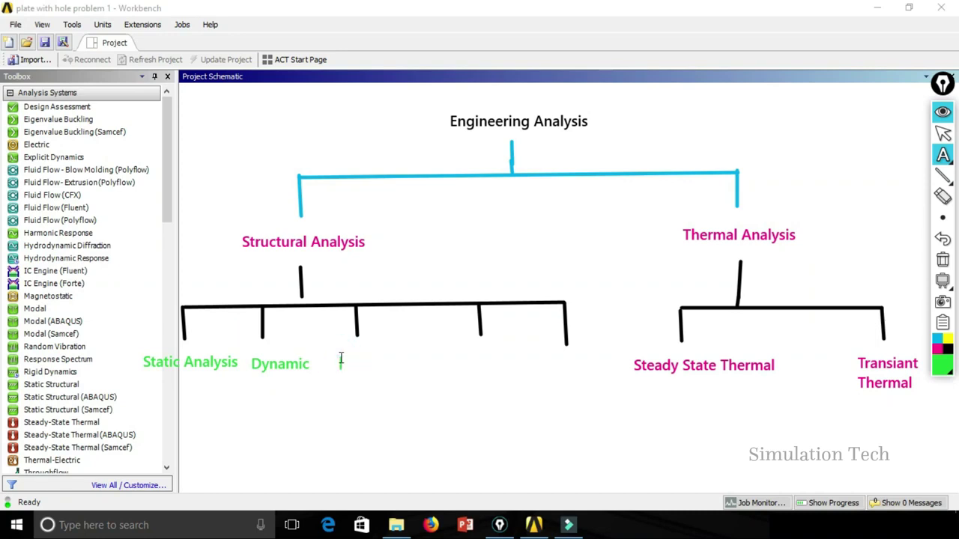
{"action": "type", "text": "Sped"}
{"action": "type", "text": "urum"}
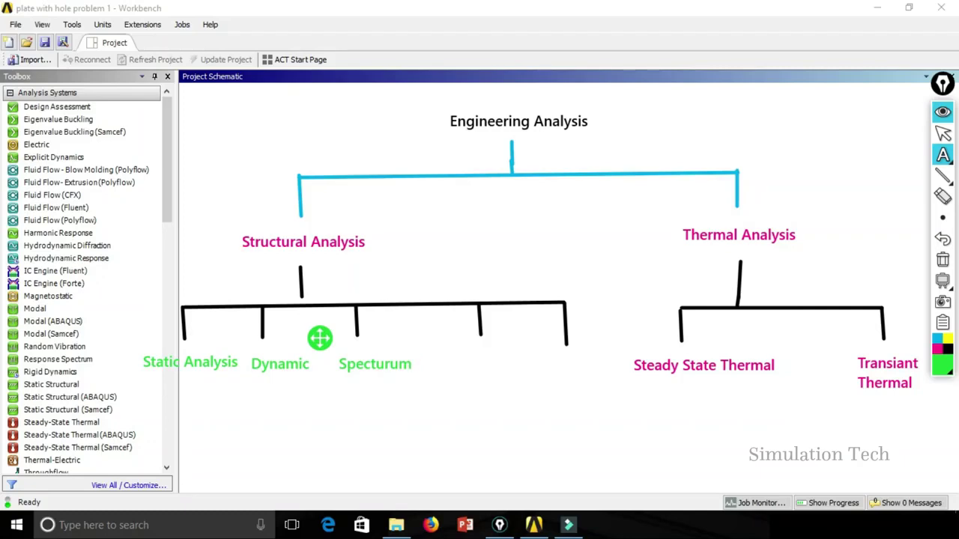
{"action": "key", "text": "BackSpace"}
{"action": "left_click", "coordinate": [461, 360]}
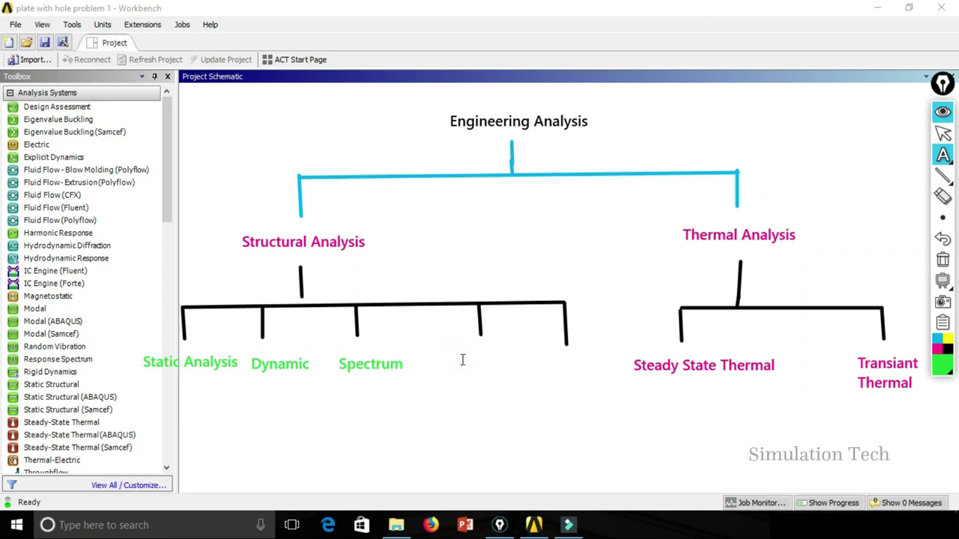
{"action": "type", "text": "Buckling"}
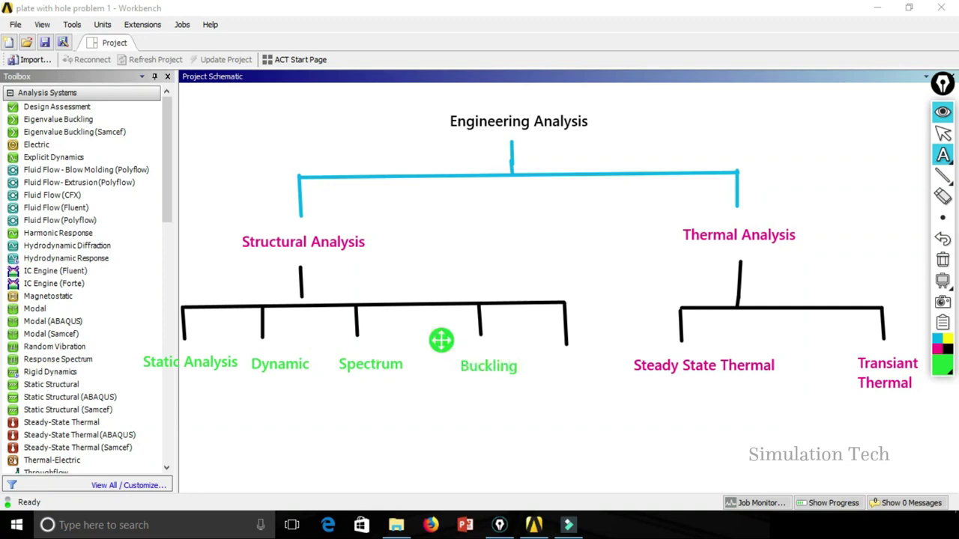
{"action": "left_click", "coordinate": [548, 360]}
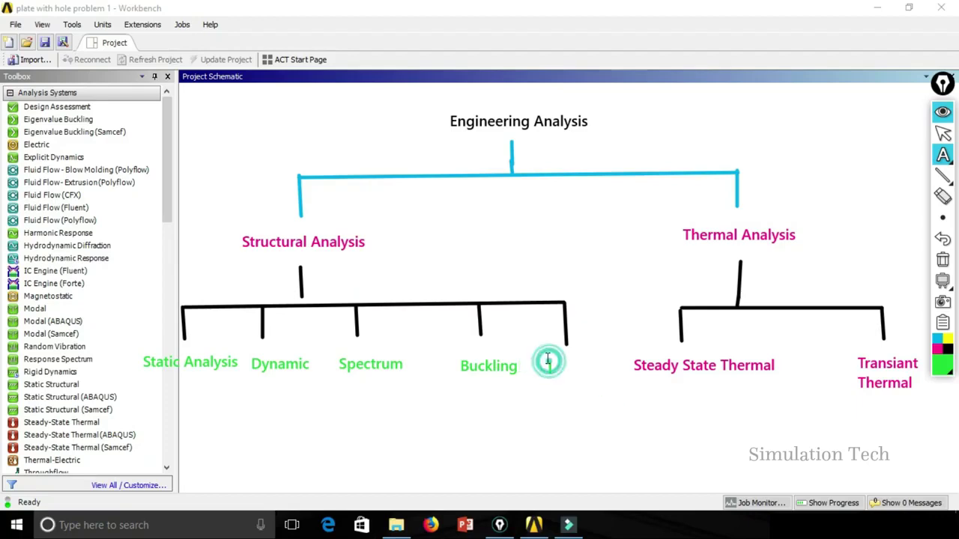
{"action": "type", "text": "Explicit"}
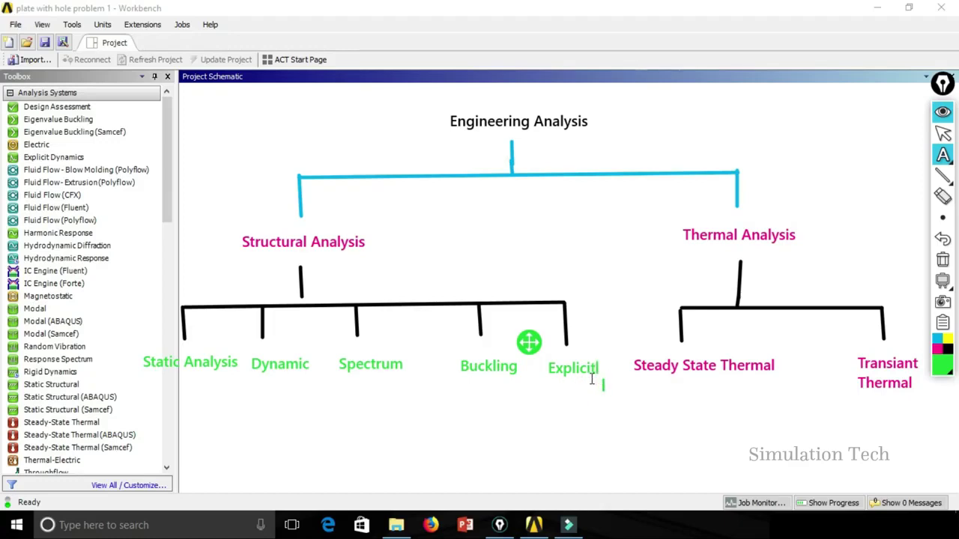
{"action": "left_click", "coordinate": [333, 459]}
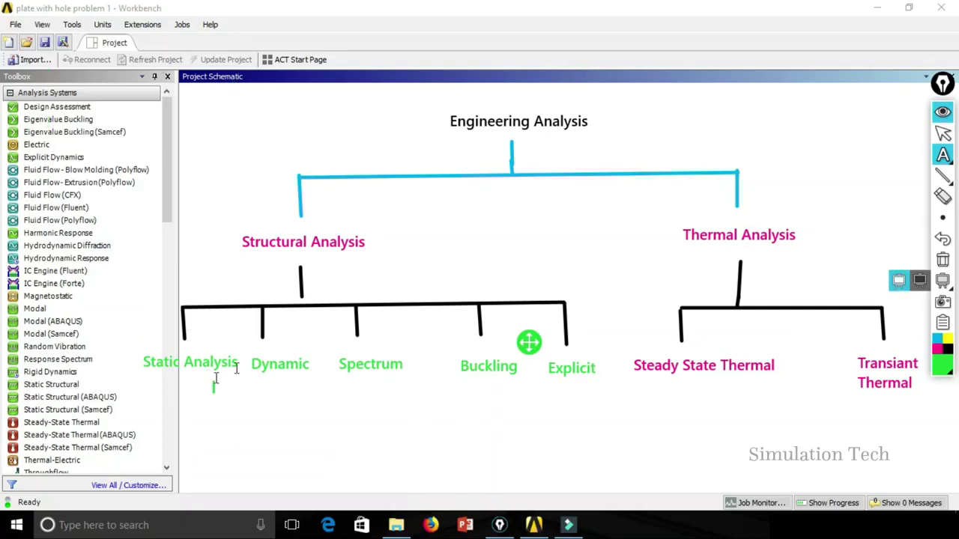
{"action": "left_click", "coordinate": [943, 176]}
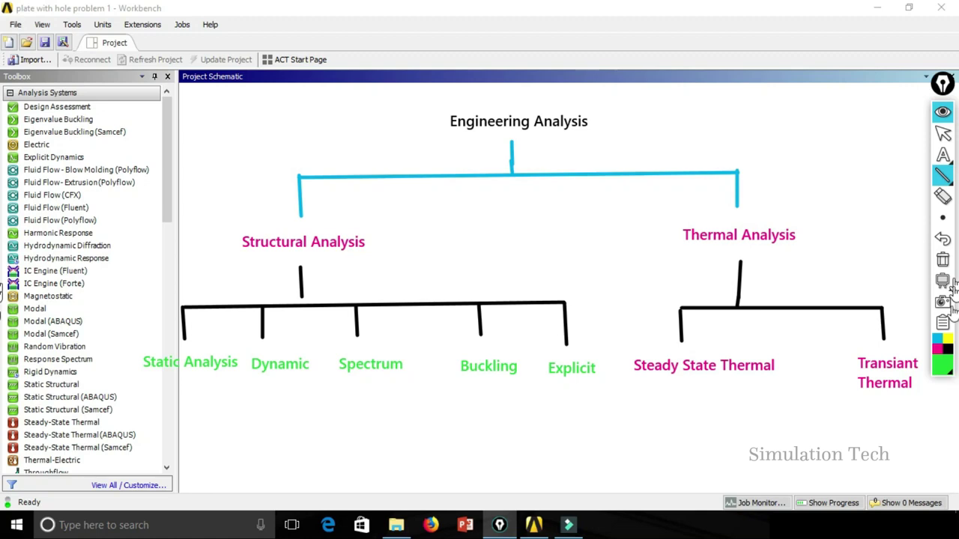
Draw a magenta stem, crossbar and branch drops beneath the Dynamic label
{"action": "left_click", "coordinate": [939, 349]}
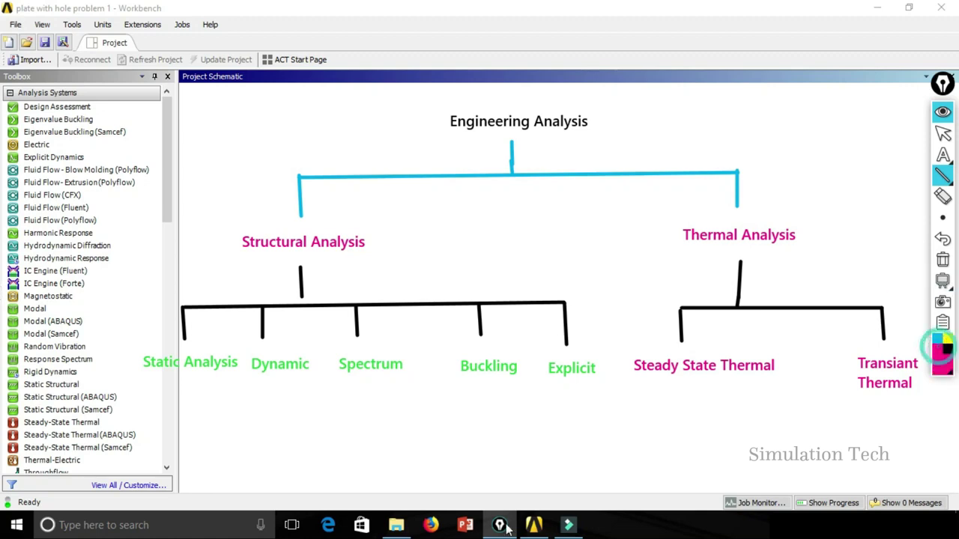
{"action": "left_click_drag", "start_coordinate": [275, 387], "coordinate": [275, 412]}
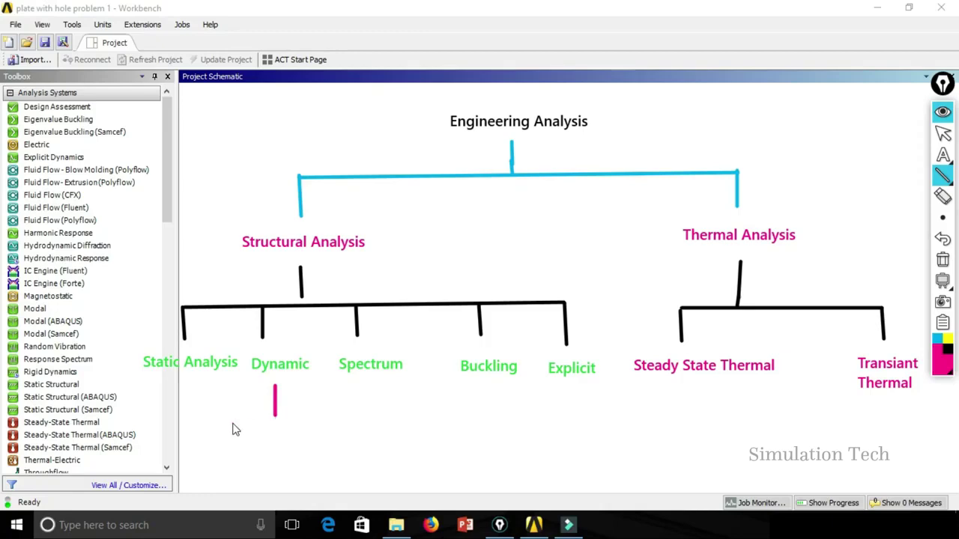
{"action": "mouse_move", "coordinate": [202, 420]}
{"action": "left_mouse_down"}
{"action": "mouse_move", "coordinate": [434, 422]}
{"action": "mouse_move", "coordinate": [438, 445]}
{"action": "left_mouse_up"}
{"action": "left_click_drag", "start_coordinate": [323, 421], "coordinate": [322, 443]}
{"action": "left_click_drag", "start_coordinate": [201, 418], "coordinate": [201, 444]}
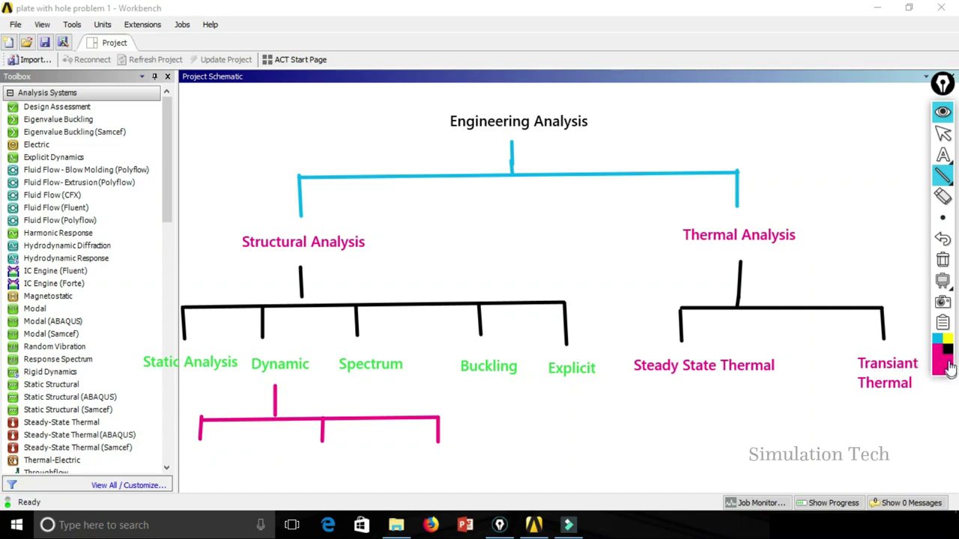
{"action": "left_click", "coordinate": [938, 339]}
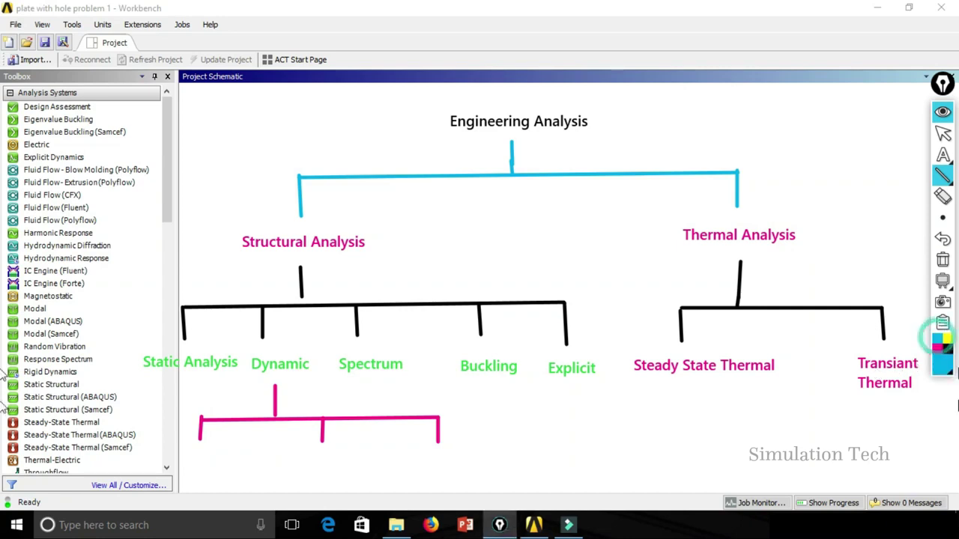
{"action": "left_click", "coordinate": [943, 155]}
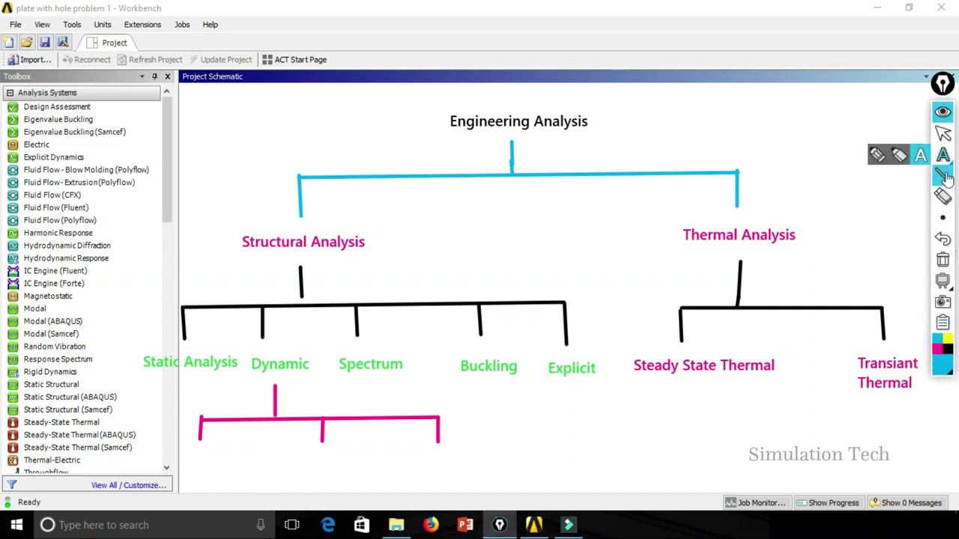
Label the three Dynamic branches in cyan: Modal, Harmonic and Transient Dynamic Analysis
{"action": "left_click", "coordinate": [210, 486]}
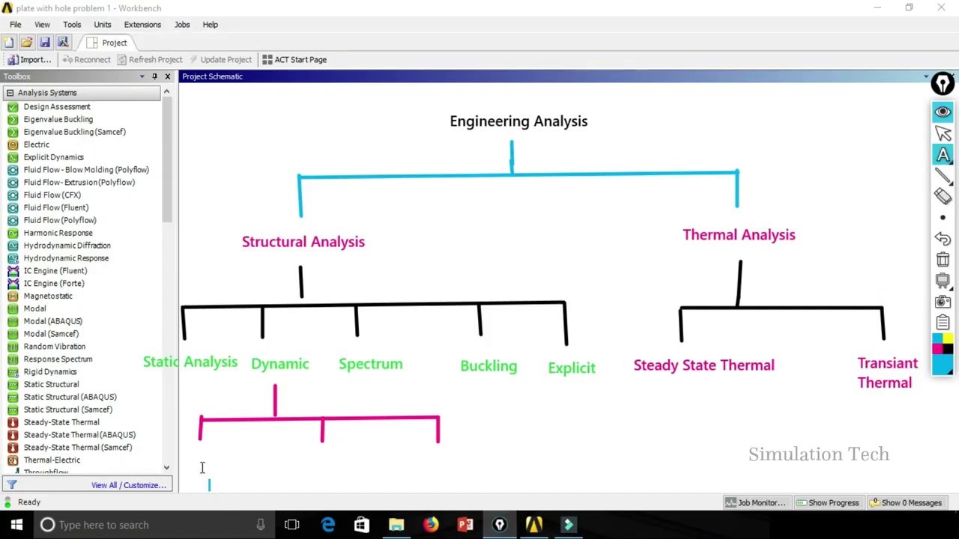
{"action": "left_click", "coordinate": [185, 460]}
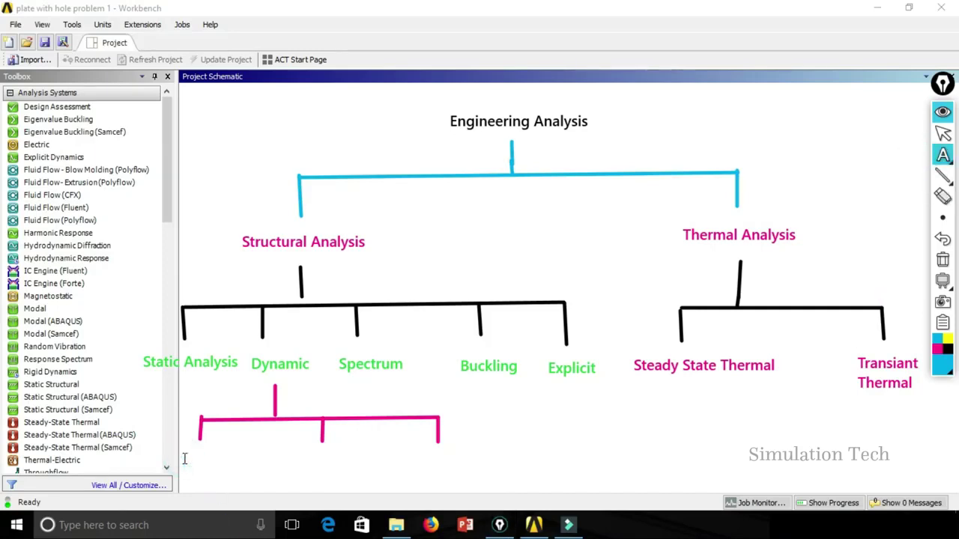
{"action": "type", "text": "Modal"}
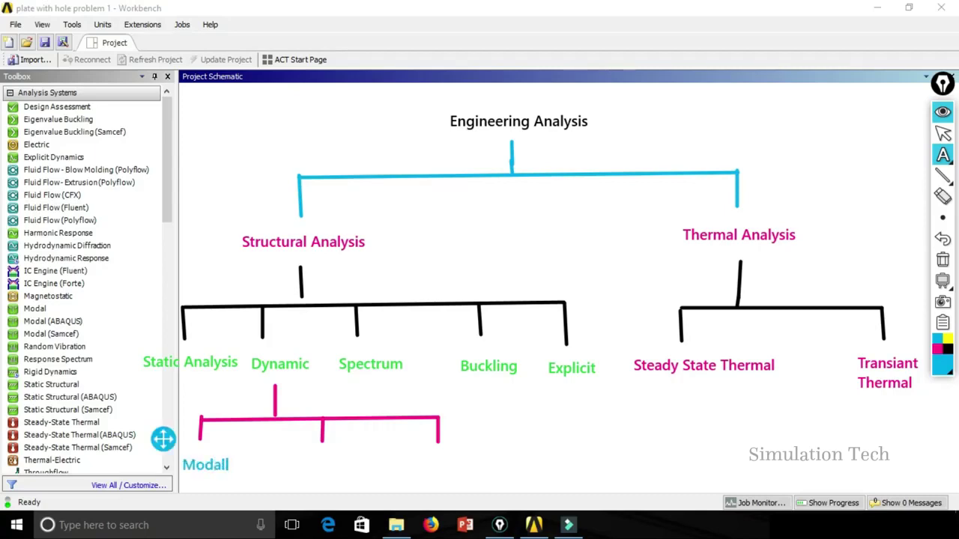
{"action": "left_click", "coordinate": [295, 460]}
{"action": "type", "text": "Harmonic"}
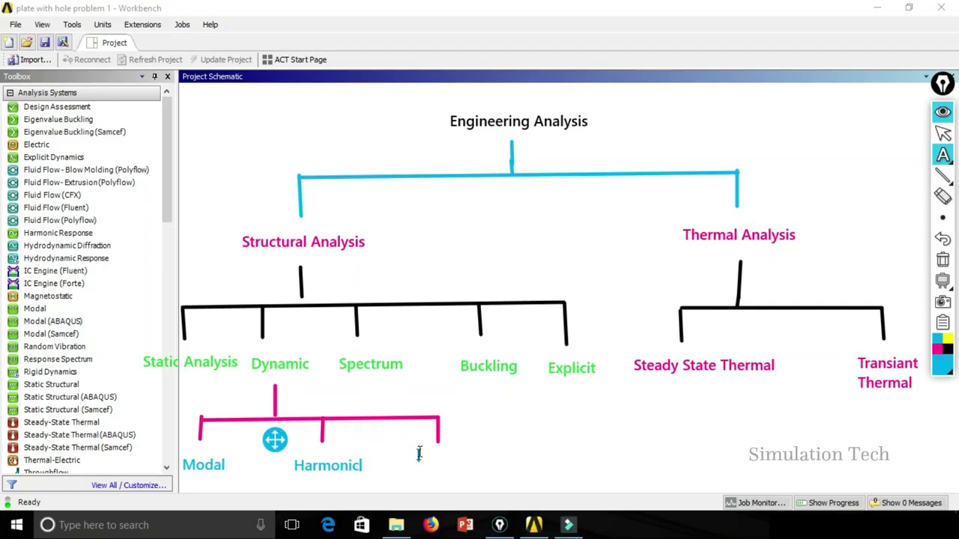
{"action": "left_click", "coordinate": [413, 457]}
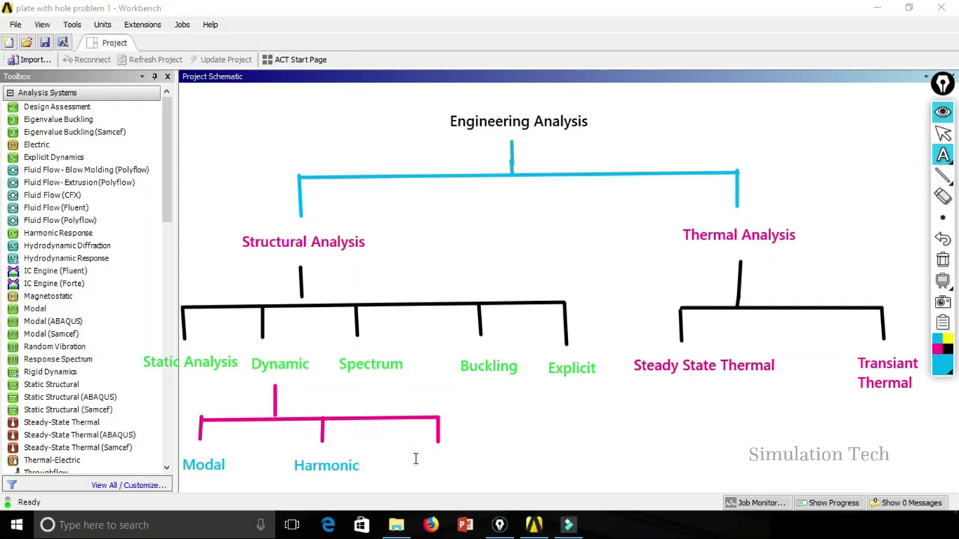
{"action": "type", "text": "Transient Dynamic Analysis"}
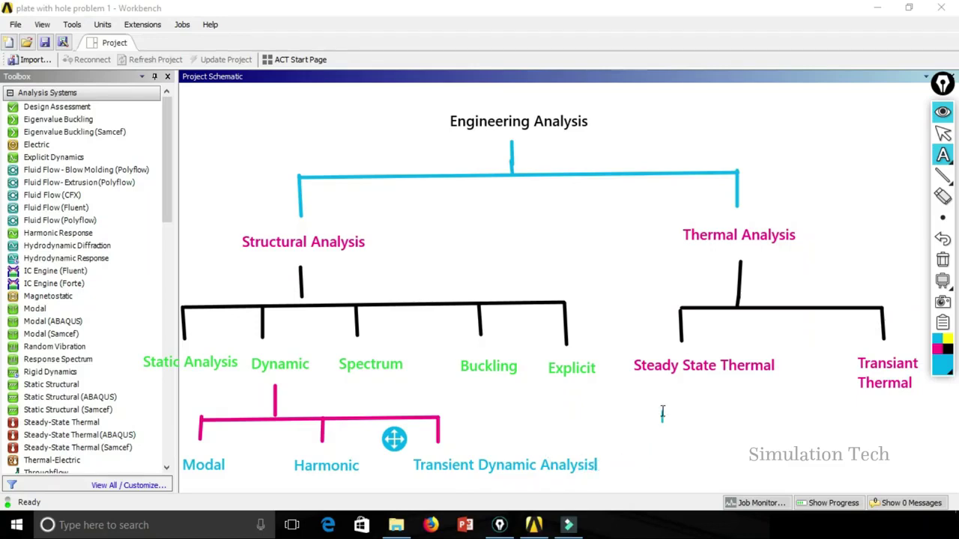
{"action": "left_click", "coordinate": [867, 152]}
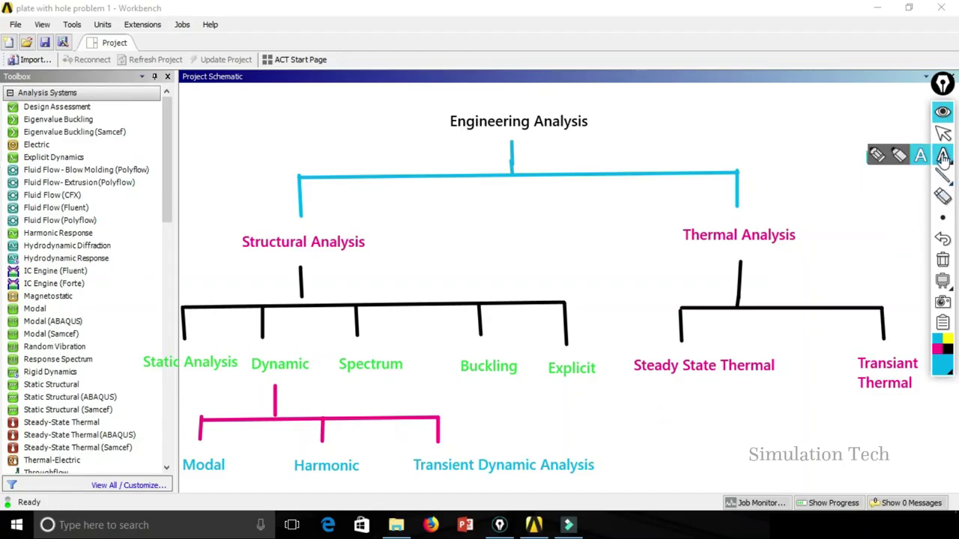
{"action": "left_click", "coordinate": [873, 154]}
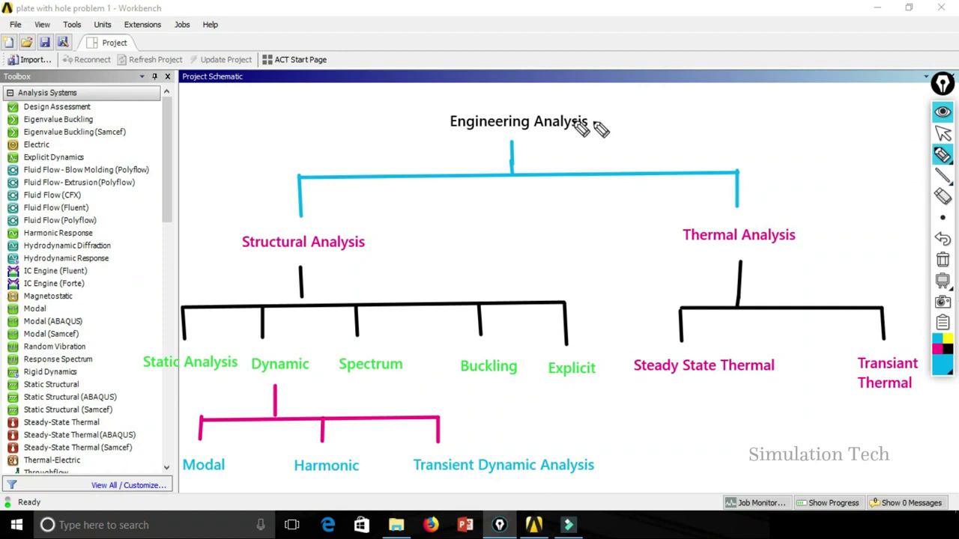
Draw a black freehand tick beside the Engineering Analysis title
{"action": "left_click", "coordinate": [946, 349]}
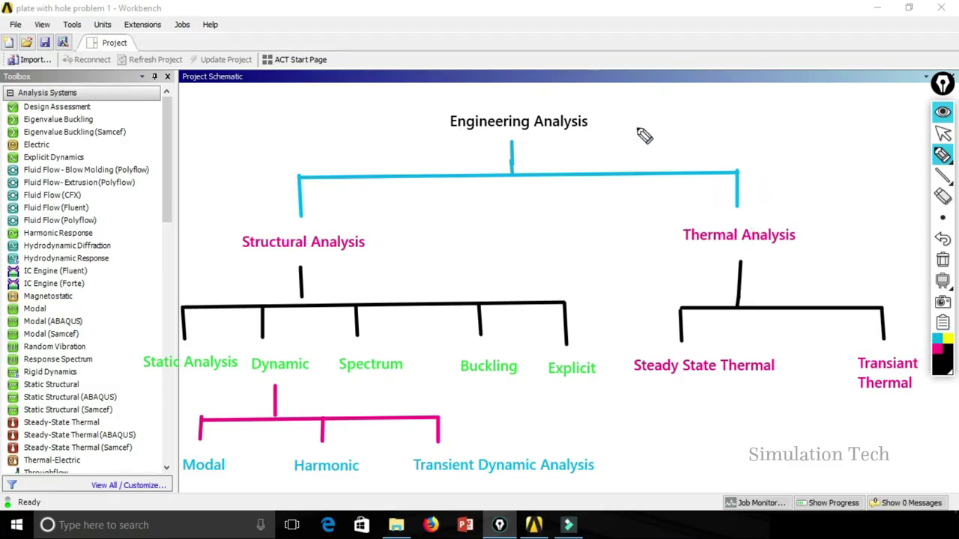
{"action": "left_click_drag", "start_coordinate": [634, 111], "coordinate": [669, 100]}
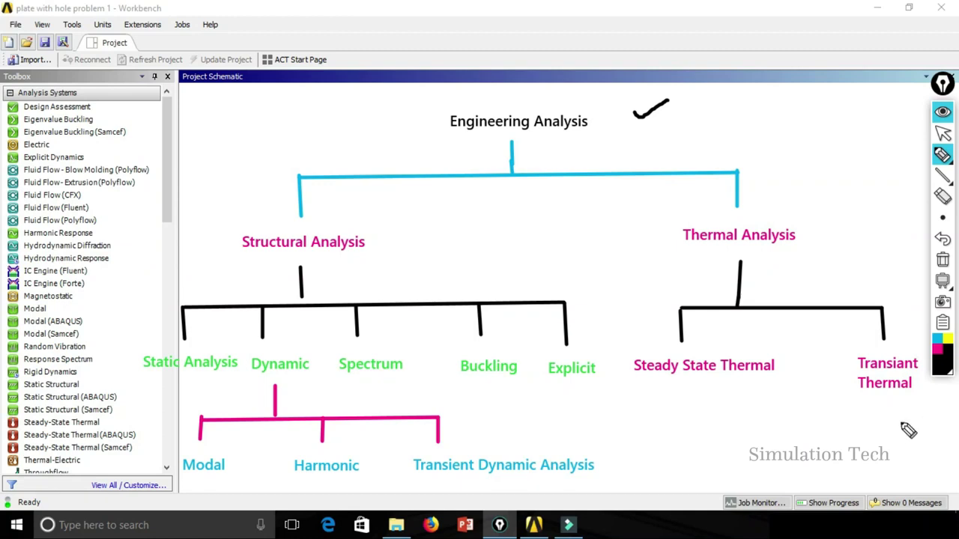
{"action": "left_click", "coordinate": [942, 219]}
{"action": "left_click", "coordinate": [942, 133]}
Click repeatedly in the lower-left of the schematic, then scroll the view up
{"action": "left_click_drag", "start_coordinate": [170, 120], "coordinate": [168, 107]}
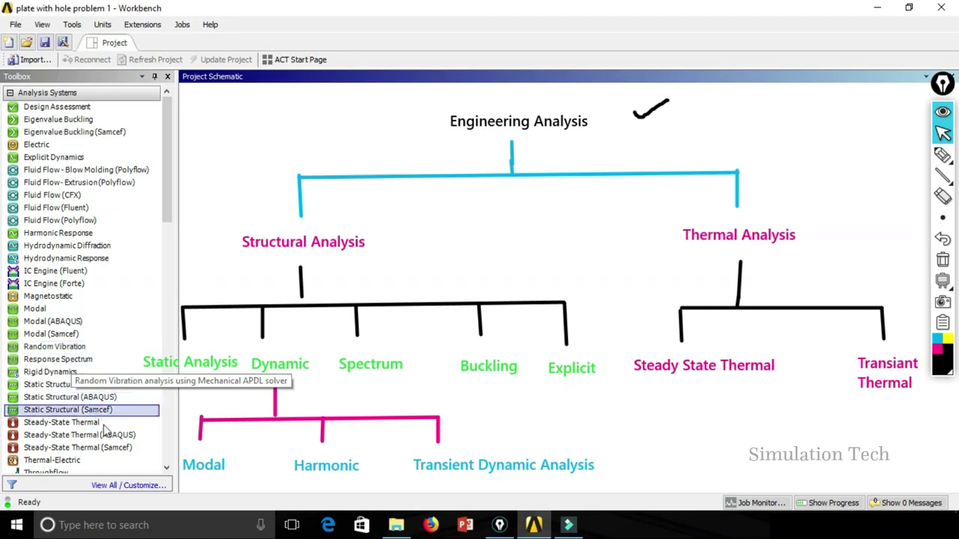
{"action": "left_click", "coordinate": [168, 468]}
{"action": "left_click", "coordinate": [168, 469]}
{"action": "left_click", "coordinate": [168, 468]}
{"action": "left_click", "coordinate": [168, 468]}
{"action": "left_click", "coordinate": [168, 468]}
{"action": "left_click", "coordinate": [167, 468]}
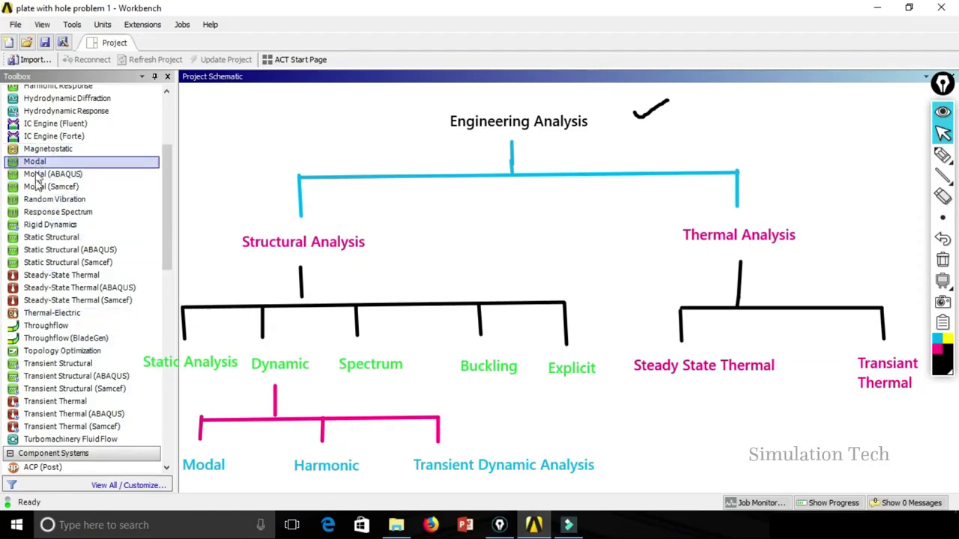
{"action": "scroll", "coordinate": [162, 239], "scroll_direction": "up", "scroll_amount": 4}
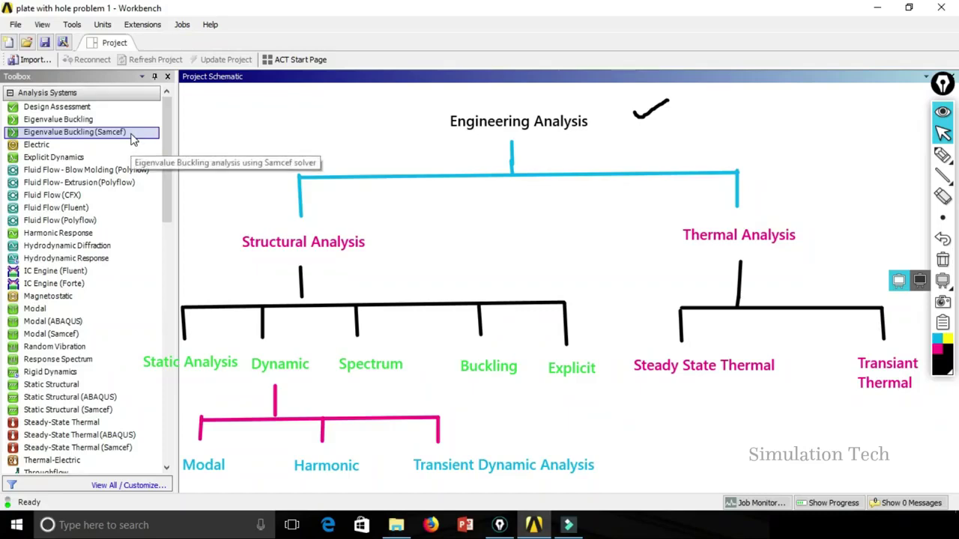
{"action": "mouse_move", "coordinate": [943, 155]}
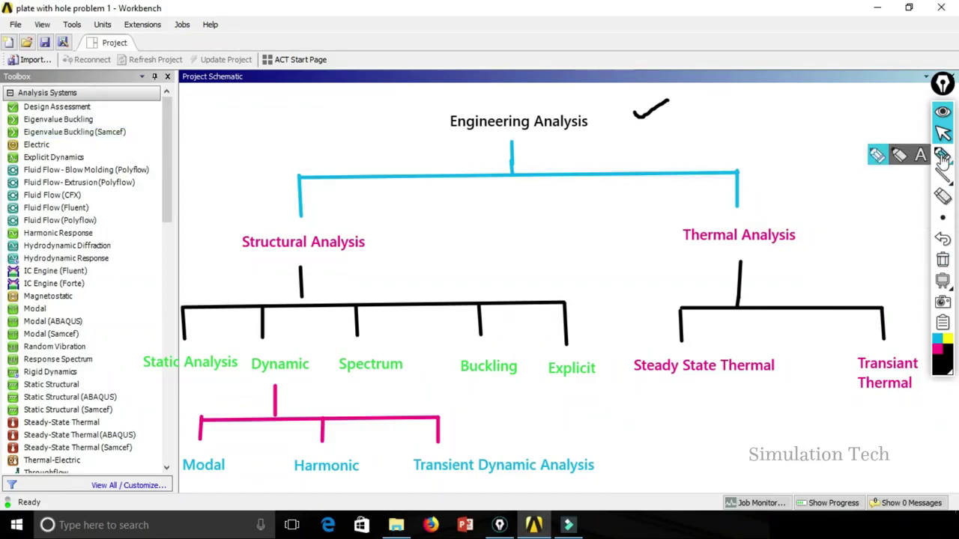
Add a black 'Samcef,Abacus' text note at the top left of the diagram
{"action": "left_click", "coordinate": [921, 155]}
{"action": "left_click", "coordinate": [245, 131]}
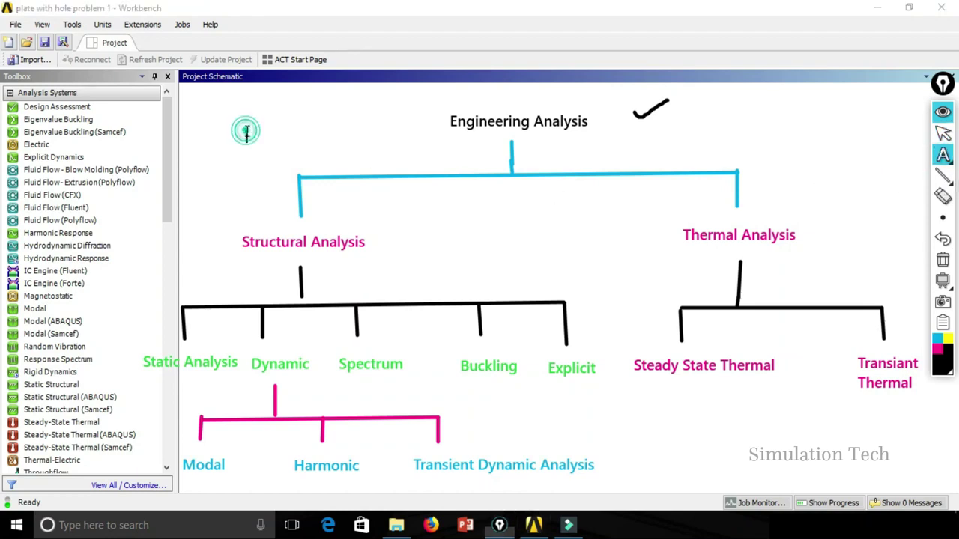
{"action": "type", "text": "Sel"}
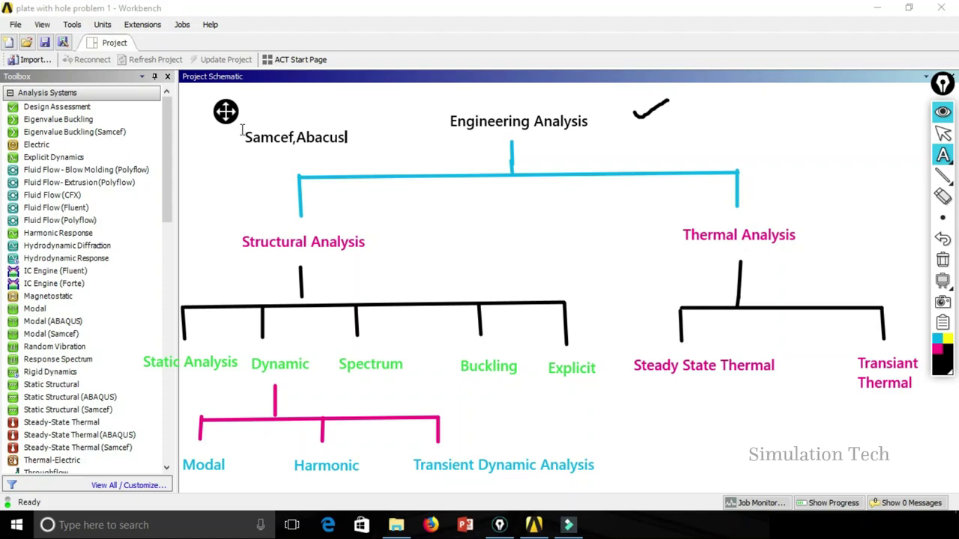
{"action": "left_click", "coordinate": [897, 156]}
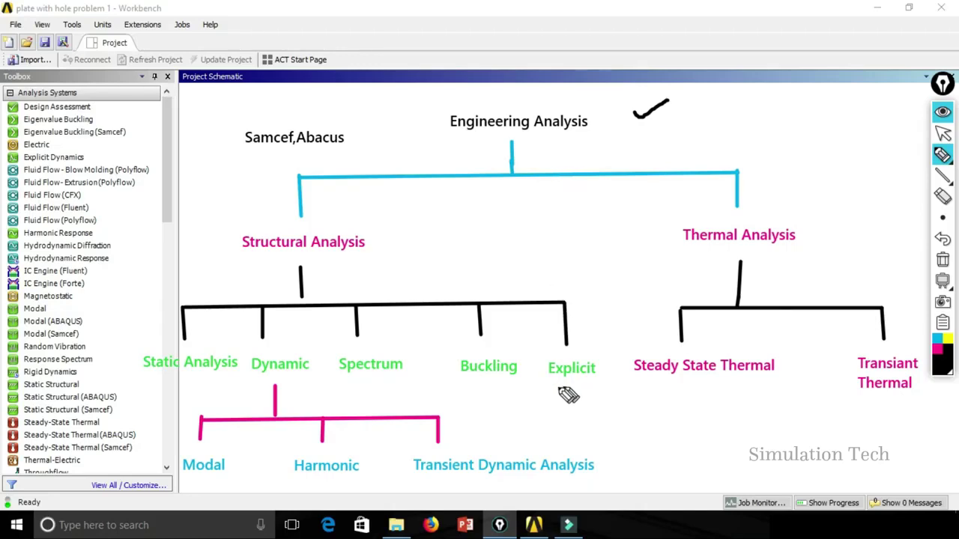
Draw a black freehand underline beneath the green Explicit label
{"action": "left_click_drag", "start_coordinate": [549, 390], "coordinate": [611, 389]}
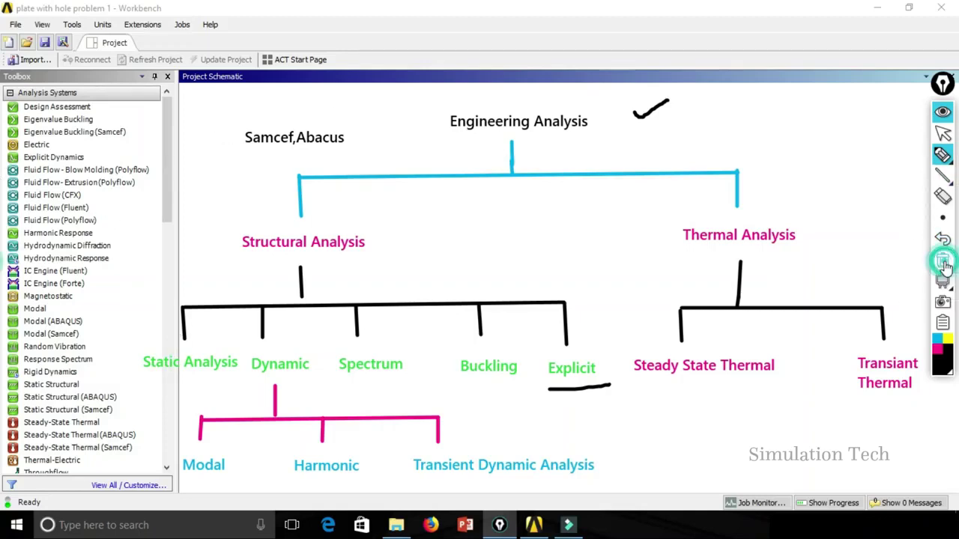
Clear every diagram annotation and drop a fresh Static Structural system onto the schematic
{"action": "left_click", "coordinate": [944, 262]}
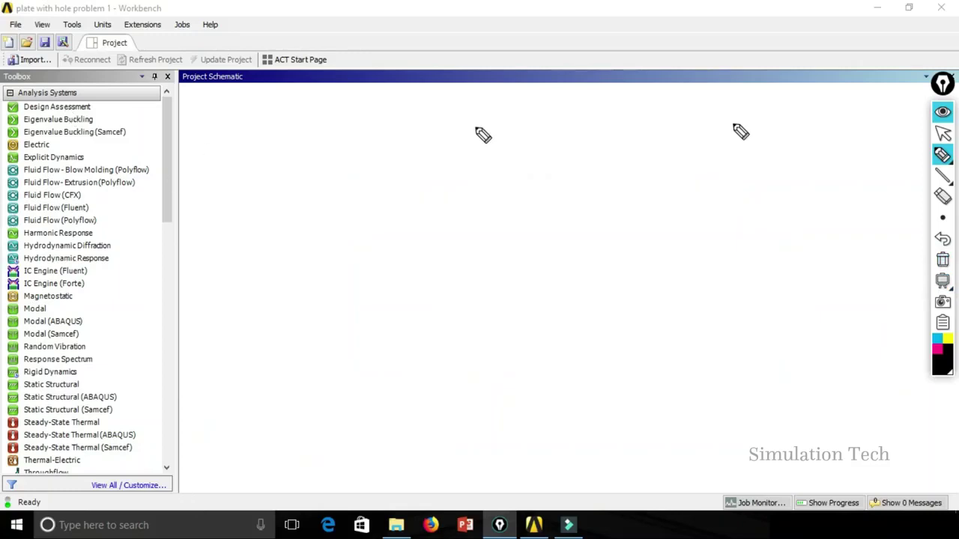
{"action": "left_click", "coordinate": [942, 133]}
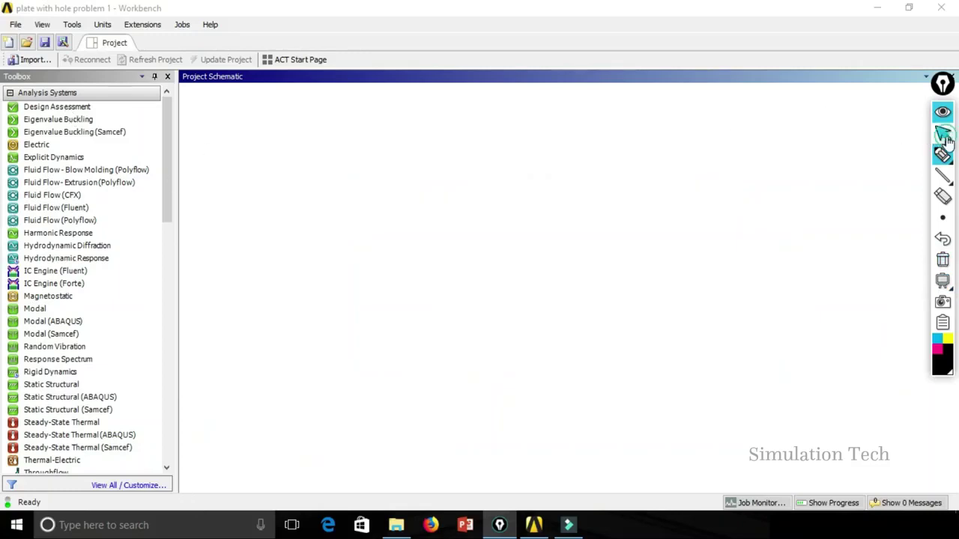
{"action": "left_click", "coordinate": [64, 385]}
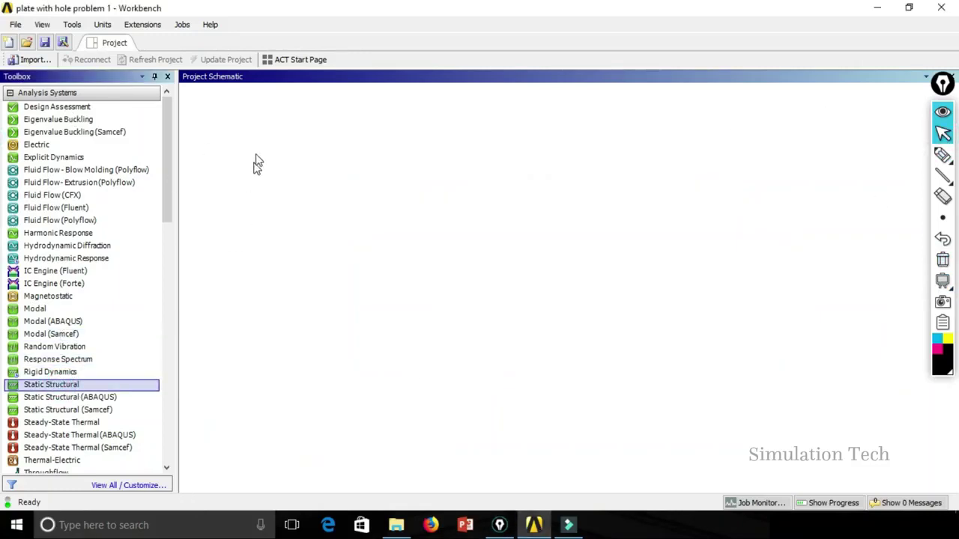
{"action": "left_click_drag", "start_coordinate": [257, 164], "coordinate": [257, 135]}
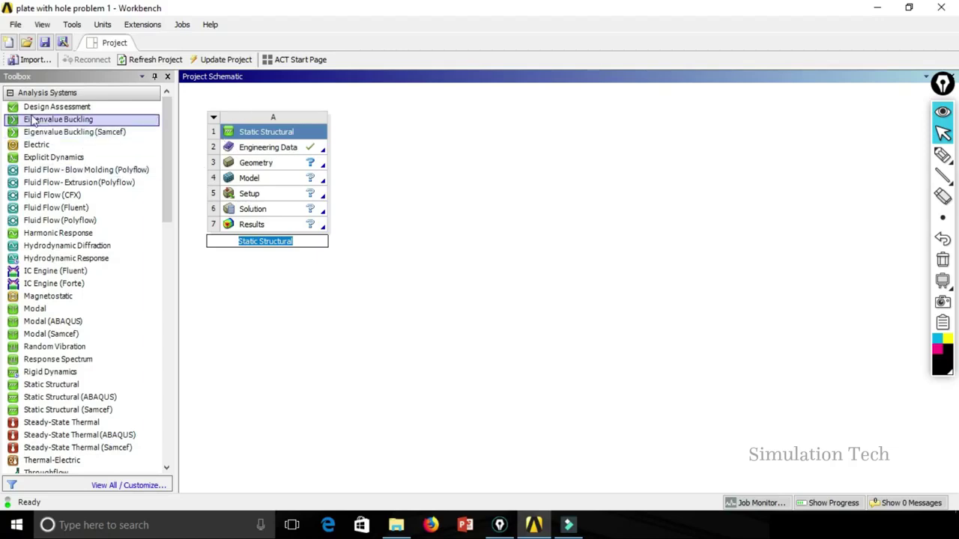
Add standalone Engineering Data and Mesh component systems to the right of Static Structural
{"action": "left_click_drag", "start_coordinate": [164, 129], "coordinate": [164, 281]}
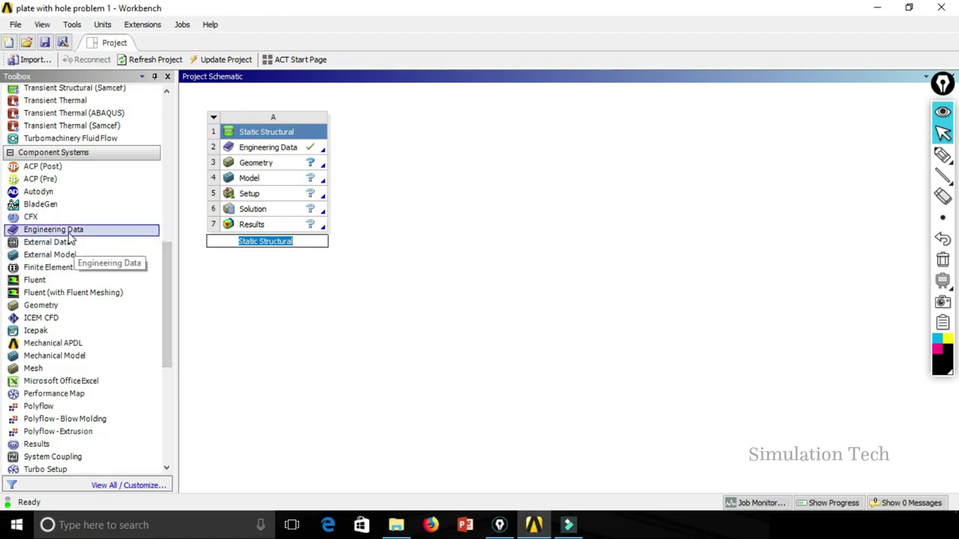
{"action": "left_click_drag", "start_coordinate": [70, 236], "coordinate": [418, 146]}
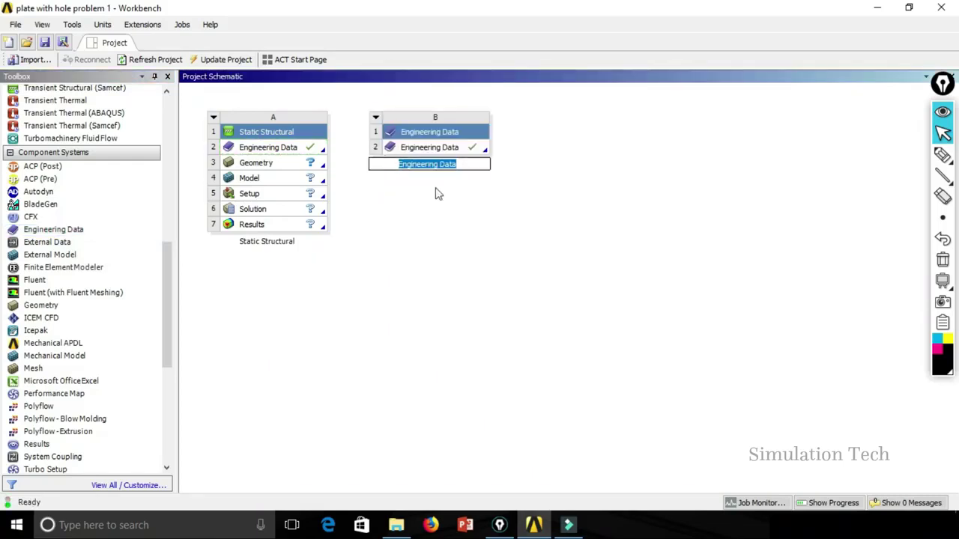
{"action": "mouse_move", "coordinate": [65, 368]}
{"action": "left_mouse_down"}
{"action": "mouse_move", "coordinate": [236, 334]}
{"action": "mouse_move", "coordinate": [587, 142]}
{"action": "left_mouse_up"}
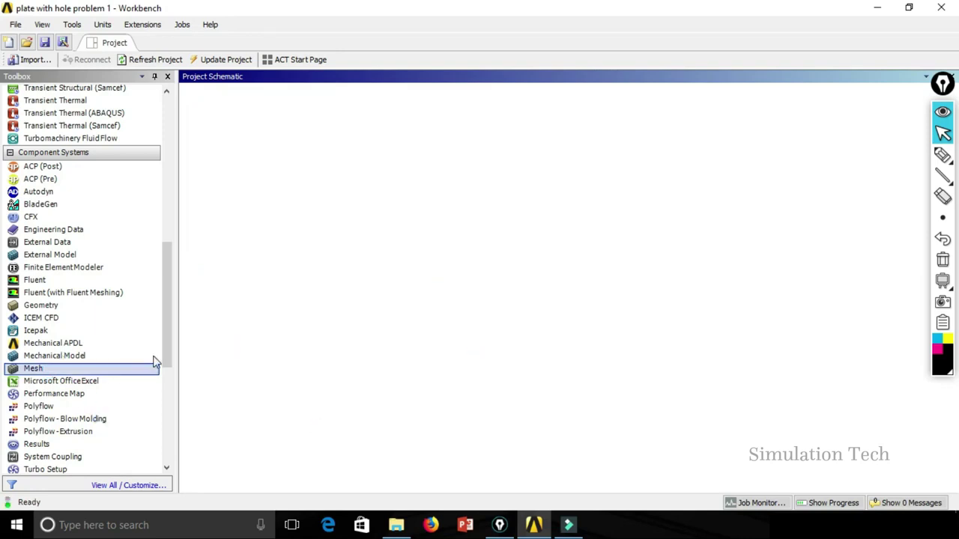
Add a standalone Results component system beside Mesh and commit its name
{"action": "left_click_drag", "start_coordinate": [169, 317], "coordinate": [173, 359]}
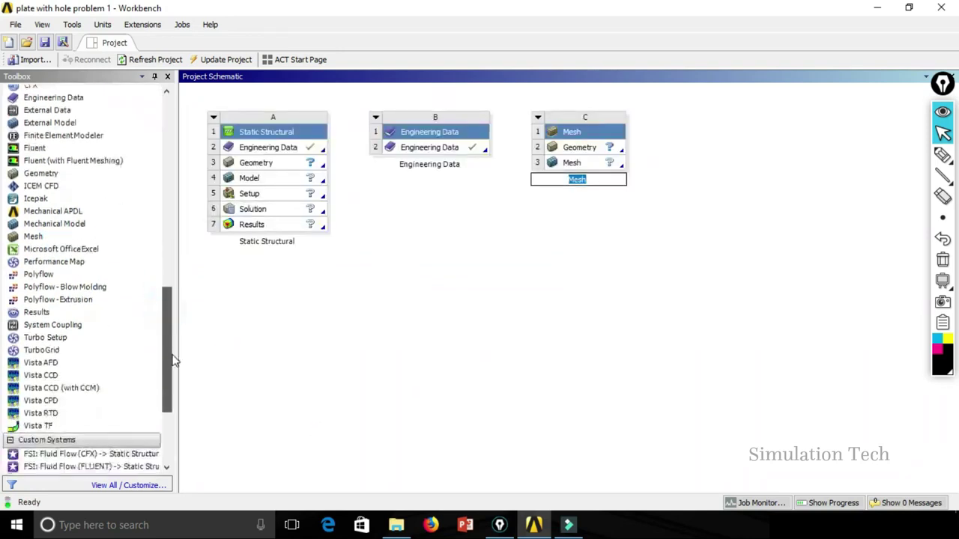
{"action": "left_click", "coordinate": [50, 315]}
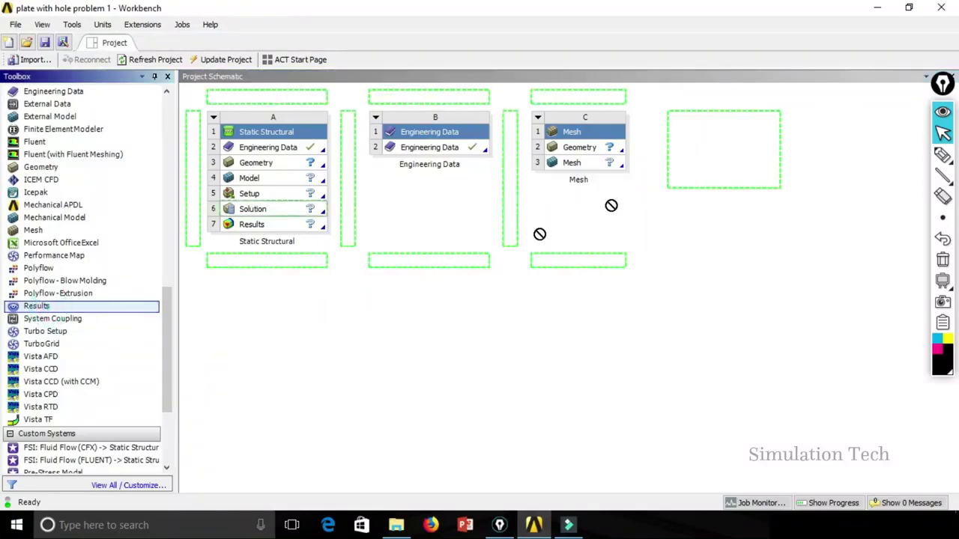
{"action": "left_click_drag", "start_coordinate": [49, 315], "coordinate": [721, 139]}
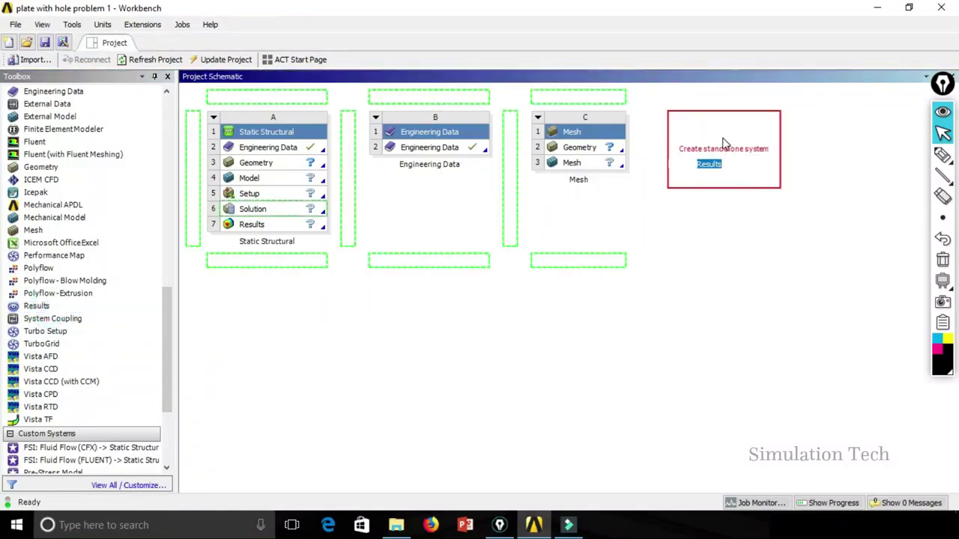
{"action": "left_click_drag", "start_coordinate": [167, 349], "coordinate": [167, 279]}
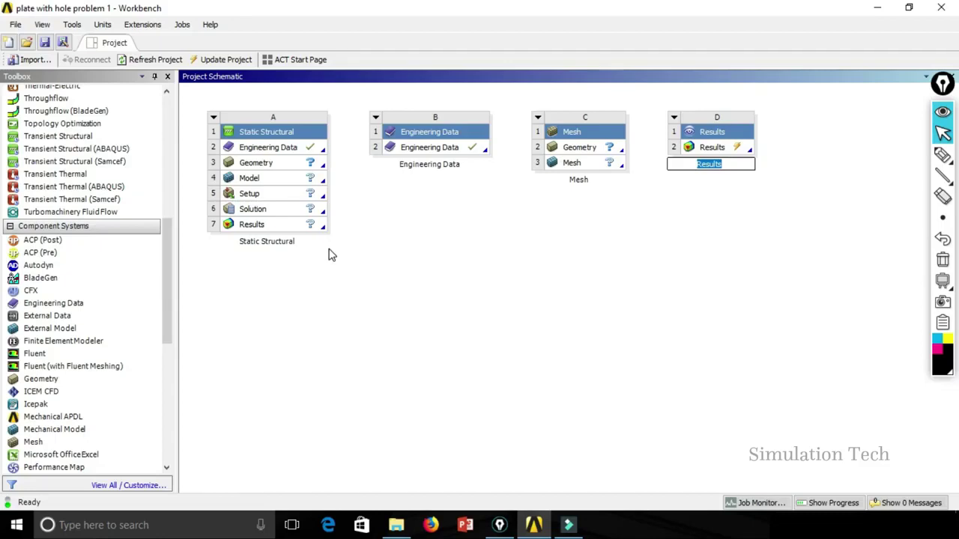
{"action": "scroll", "coordinate": [168, 323], "scroll_direction": "up", "scroll_amount": 3}
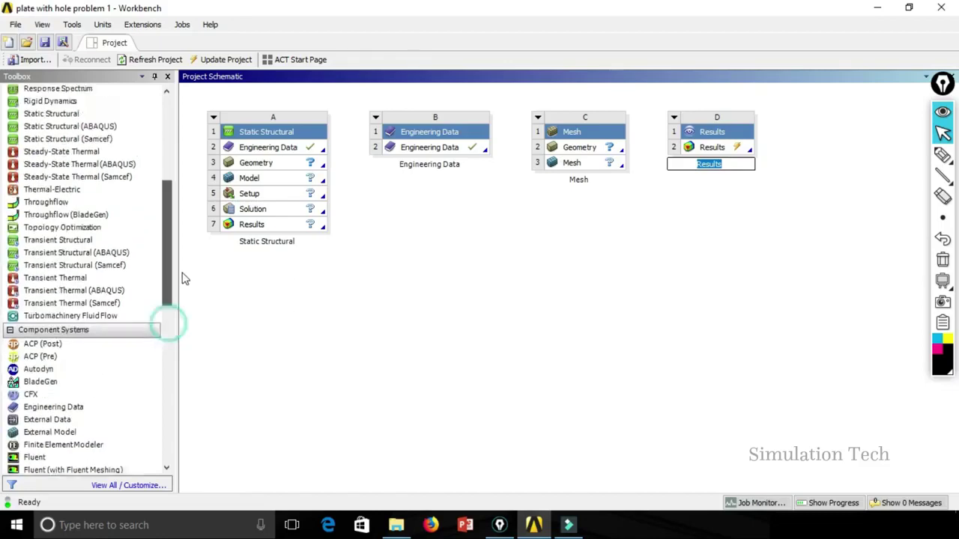
{"action": "scroll", "coordinate": [168, 323], "scroll_direction": "up", "scroll_amount": 2}
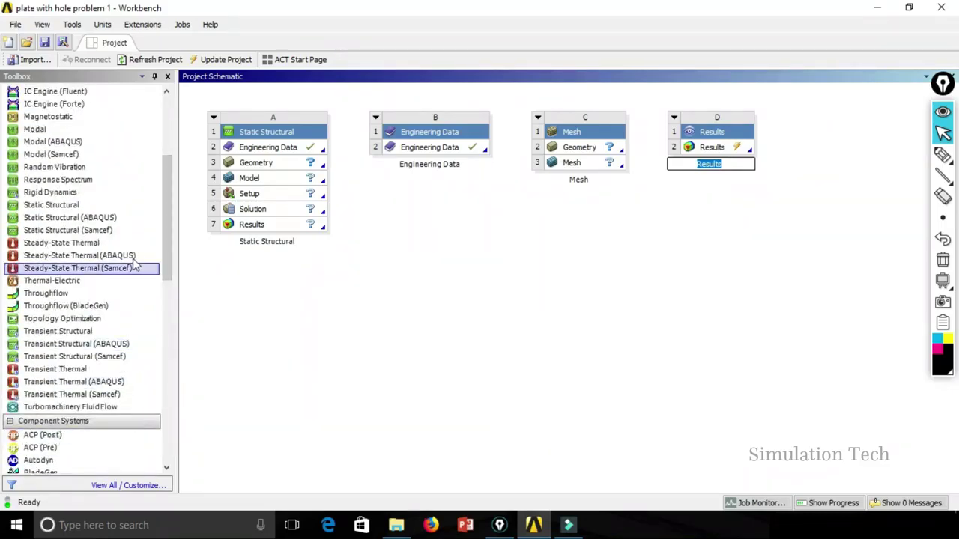
{"action": "left_click", "coordinate": [161, 257]}
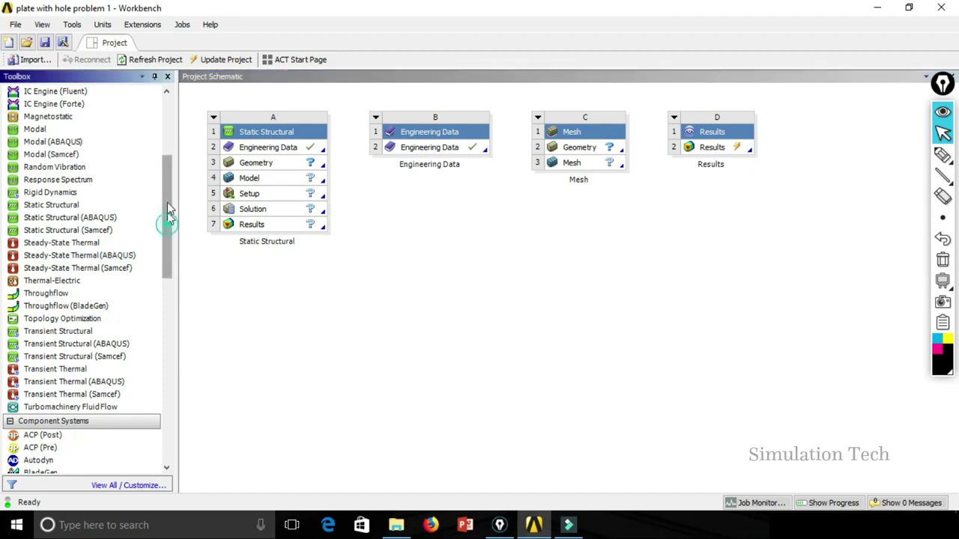
{"action": "left_click_drag", "start_coordinate": [168, 220], "coordinate": [175, 165]}
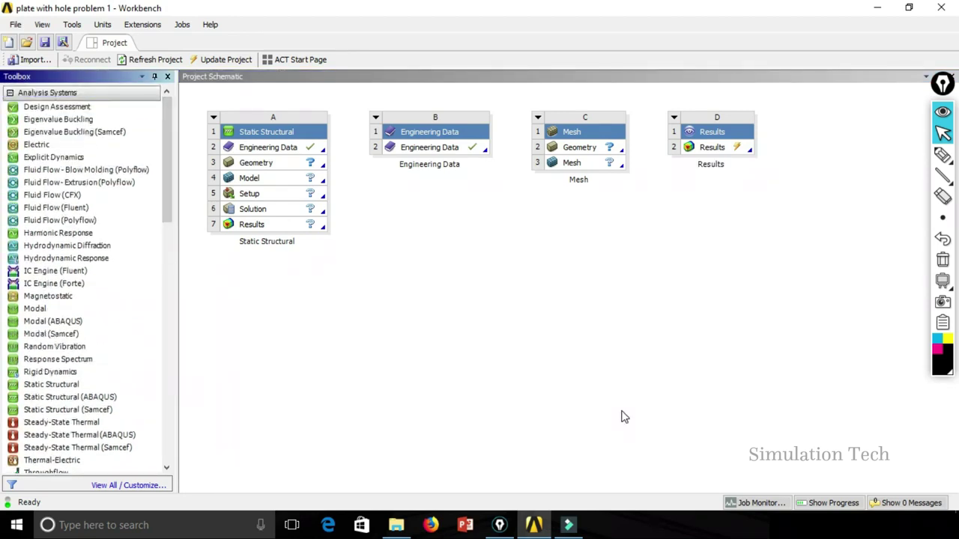